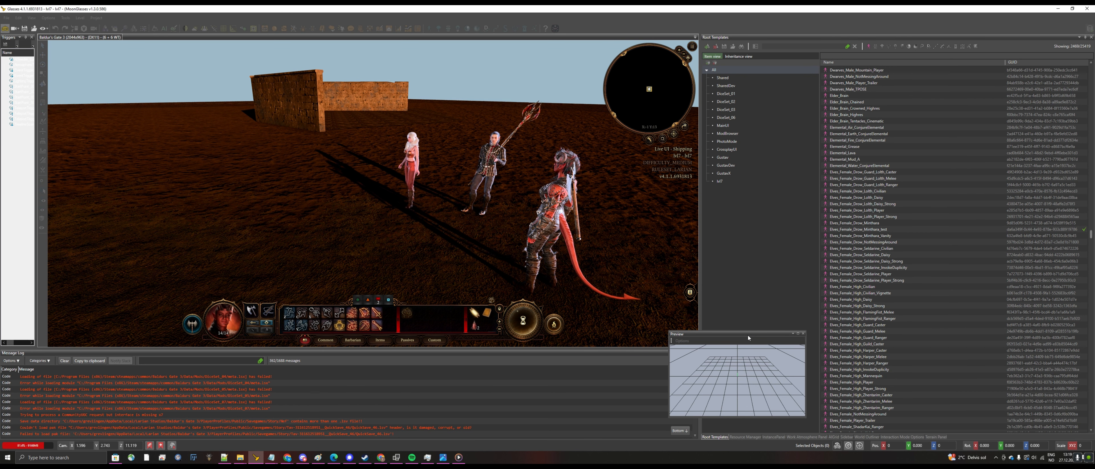
- Leave game mode and search the root templates for "shadar"
drag(748, 336, 682, 335)
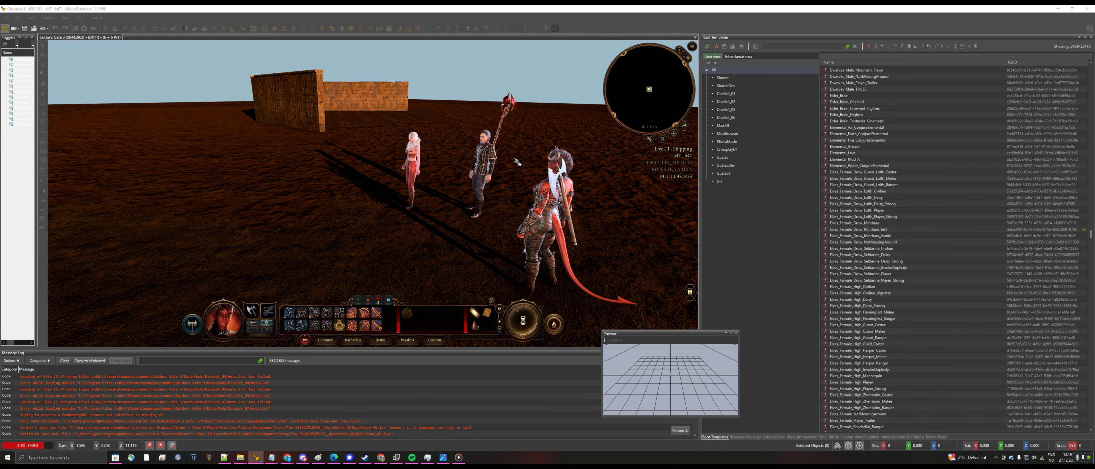
click(5, 28)
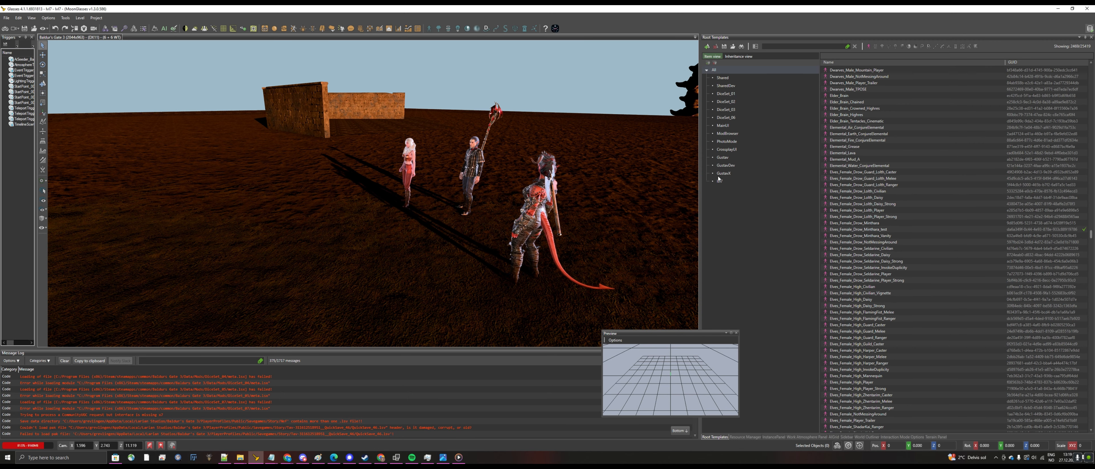
click(769, 47)
text(shad)
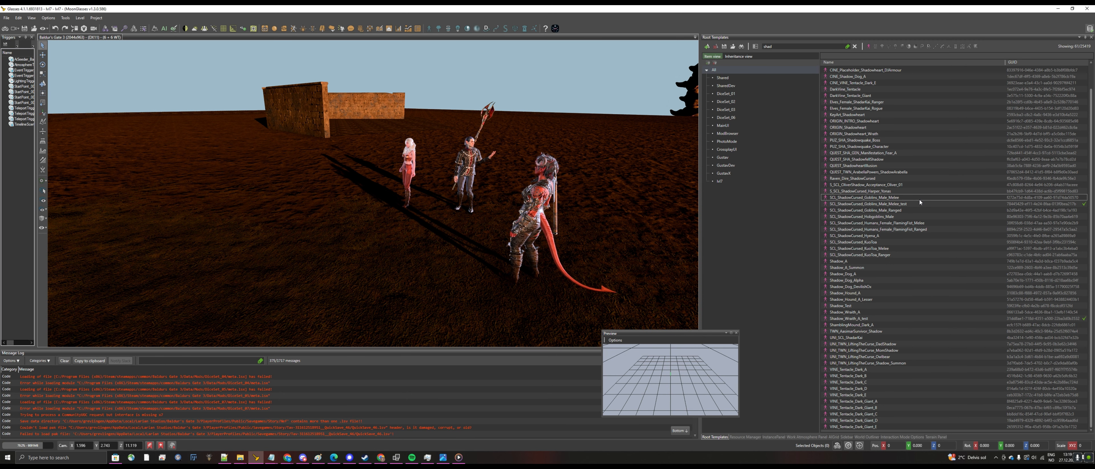
text(ar)
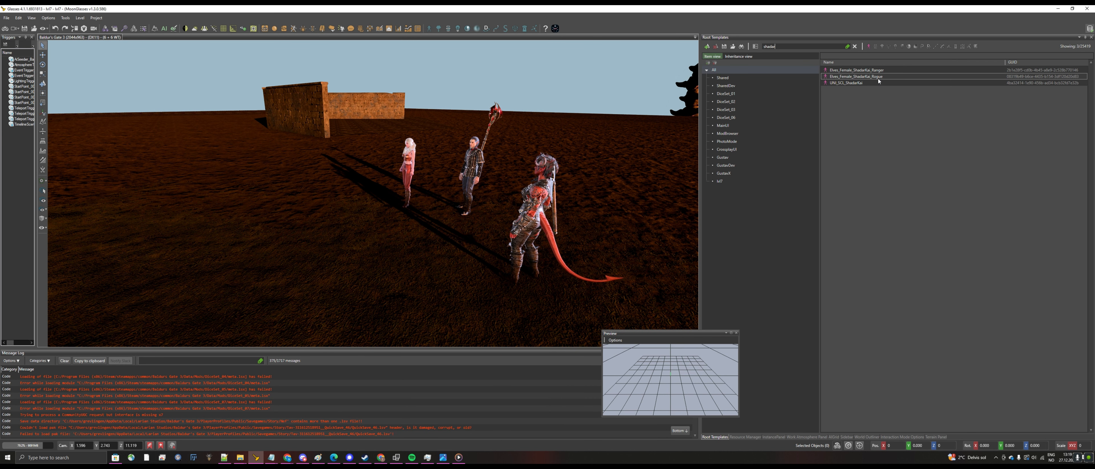
- Inspect the Elves_Female_ShadarKai_Ranger template's model in an enlarged preview
click(859, 70)
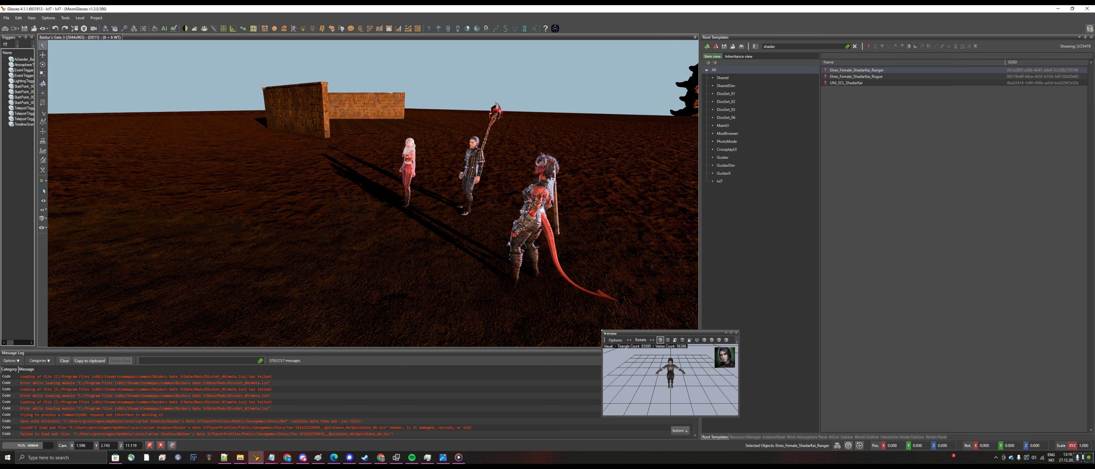
drag(623, 332, 624, 109)
middle_drag(686, 291, 684, 254)
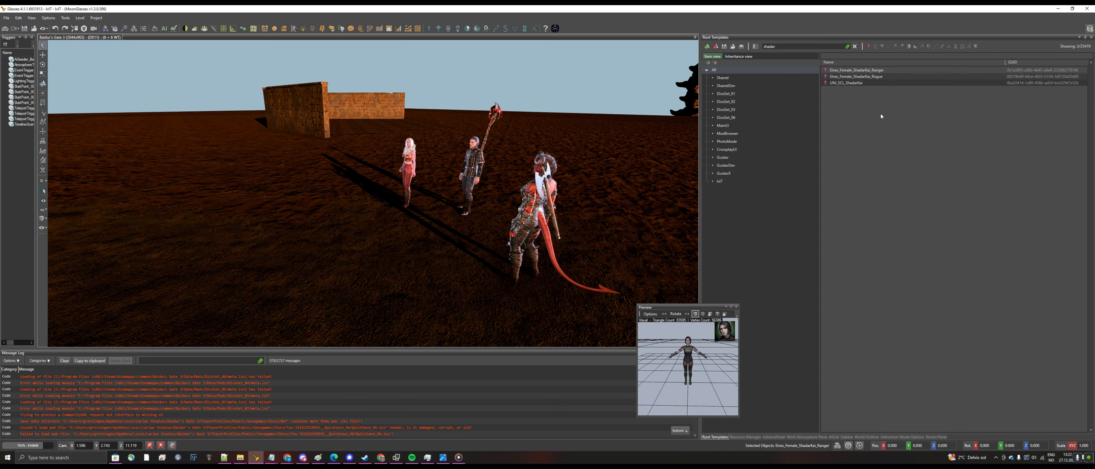
- Start creating a new template from Elves_Female_ShadarKai_Ranger and assign it to the Int7 mod
right_click(872, 72)
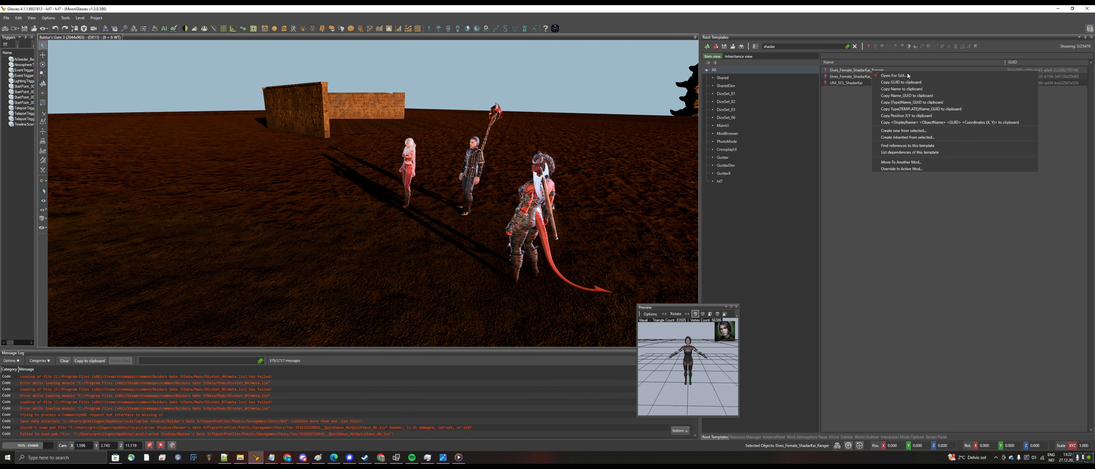
click(916, 131)
drag(173, 13, 767, 99)
click(849, 118)
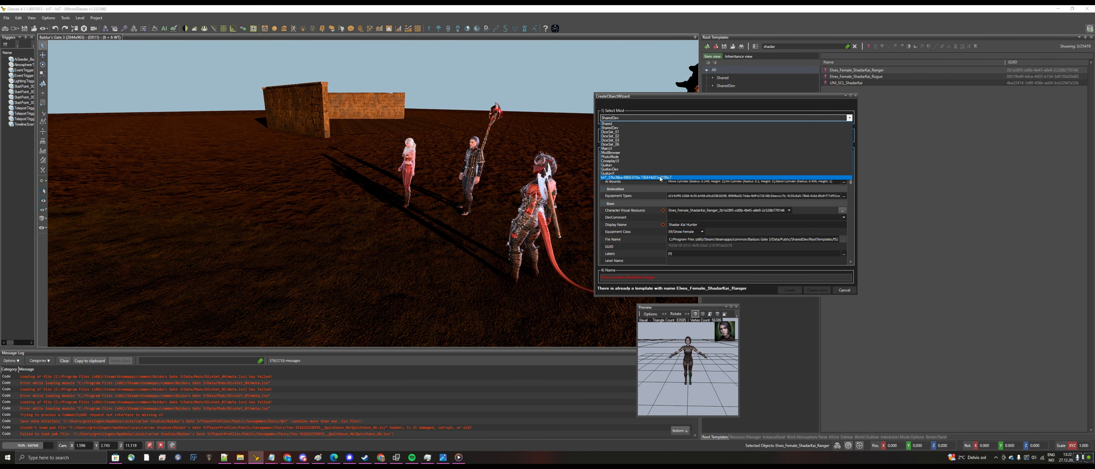
click(661, 178)
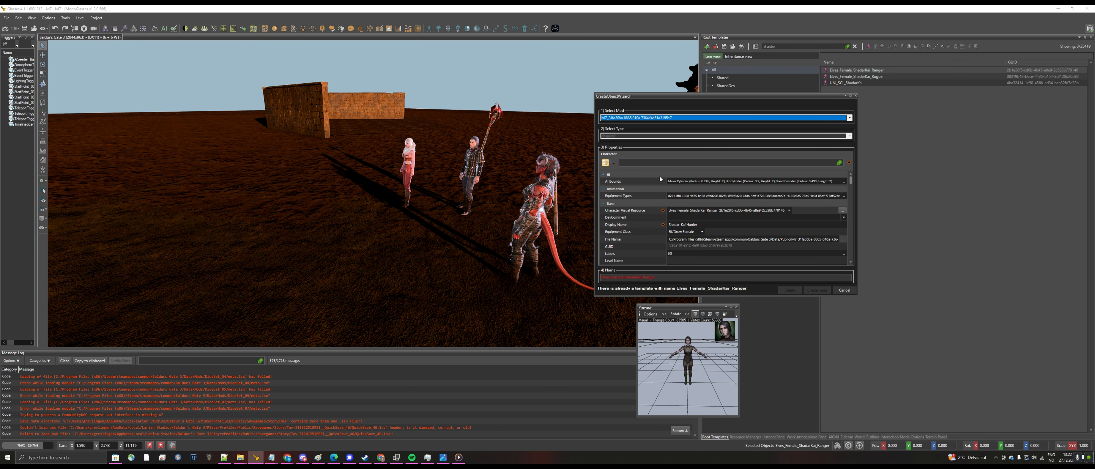
- Name the new template Elves_Female_ShadarKai_Ranger_tutorial and create it
click(679, 278)
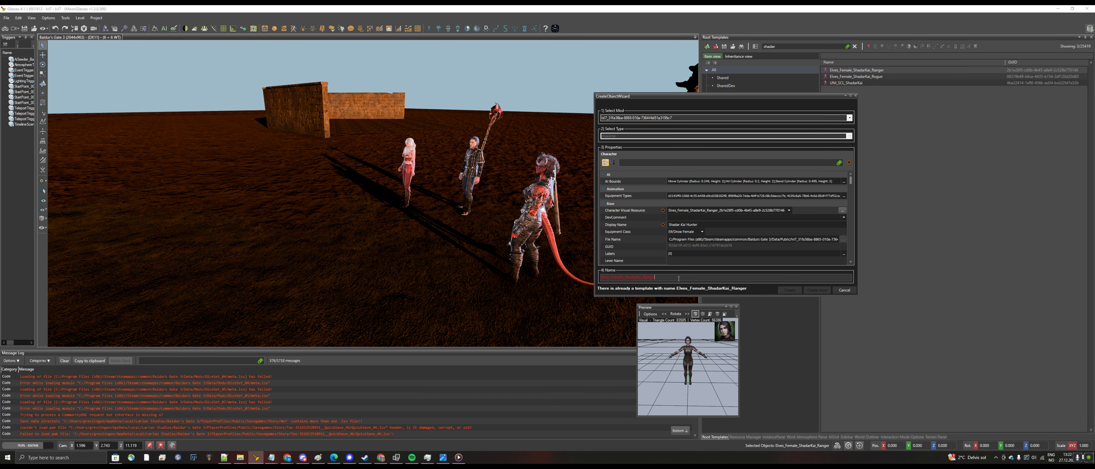
text(_)
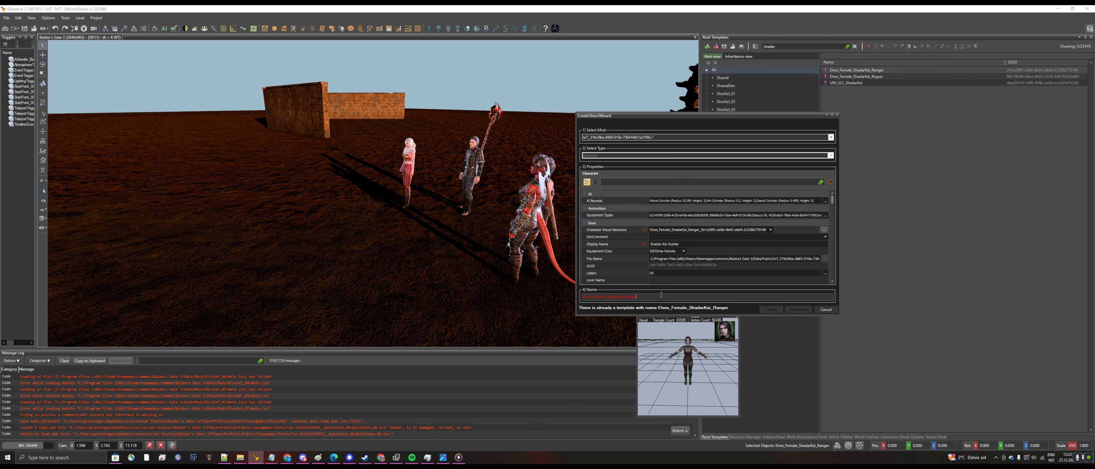
text(_)
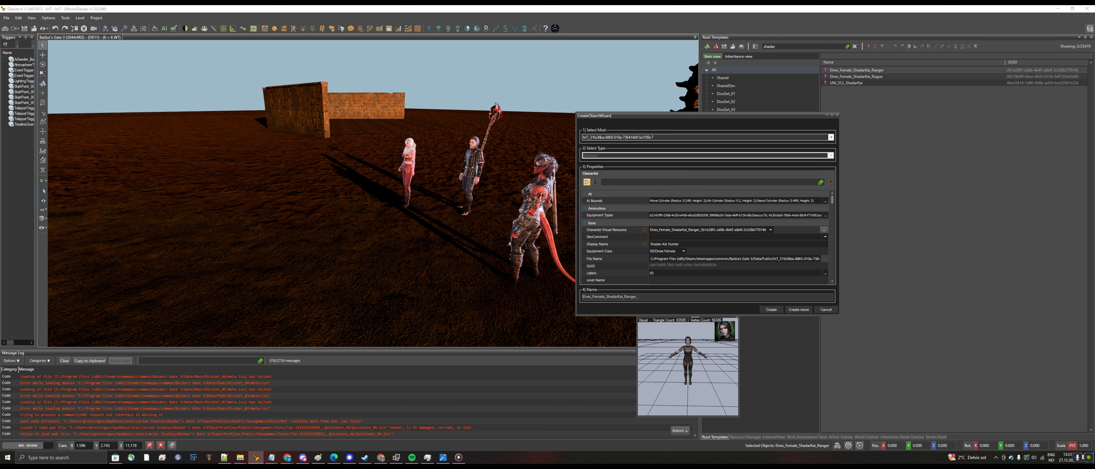
text(tu)
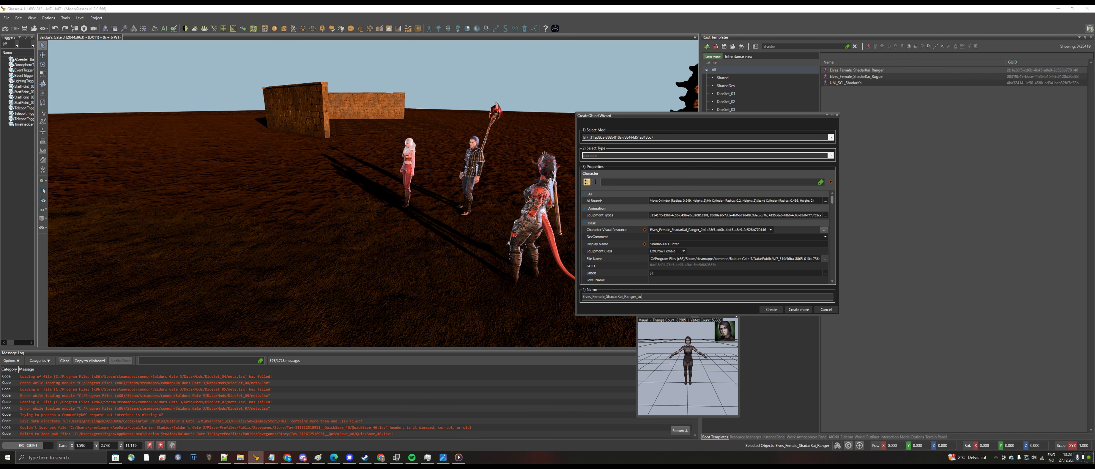
text(torial)
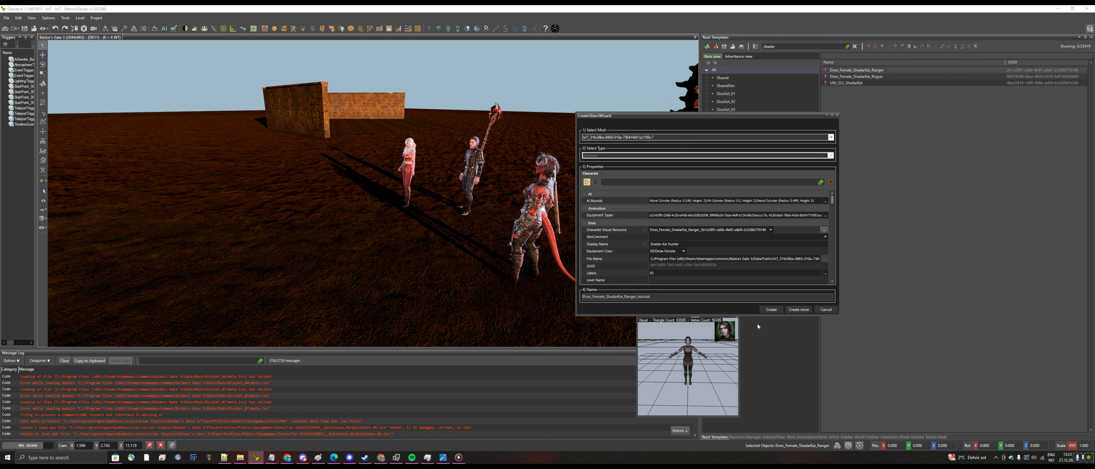
click(770, 310)
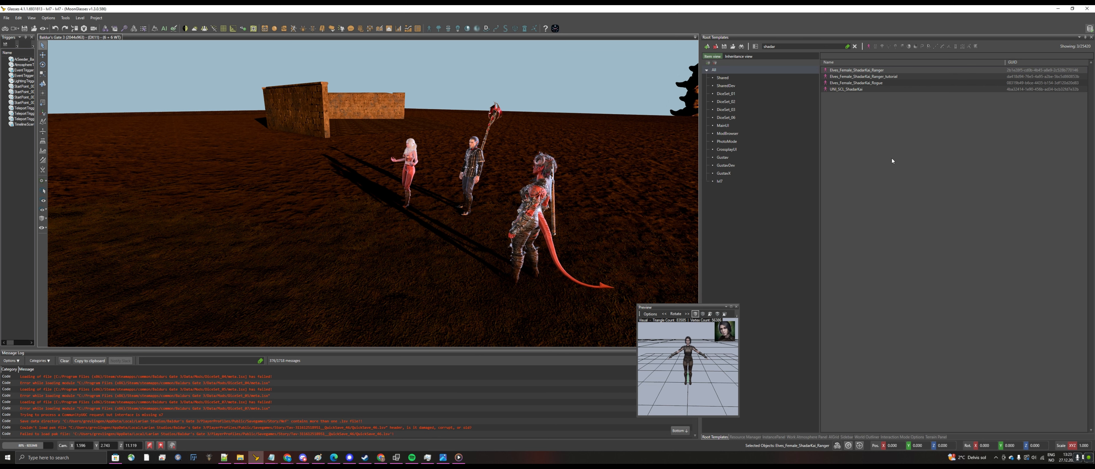
- Place Elves_Female_ShadarKai_Ranger_tutorial from the Int7 templates on the ground beside the pale-haired character and rotate it to about -71° around Y
click(729, 182)
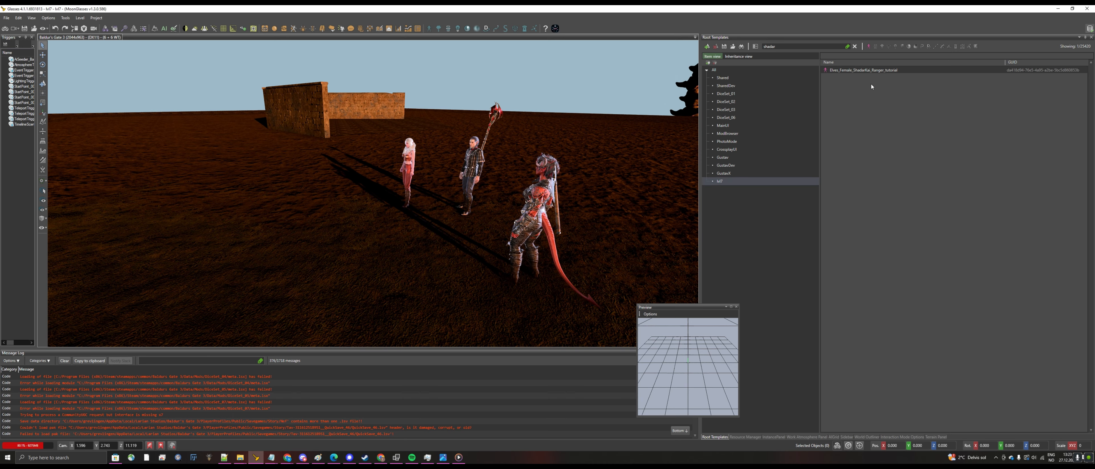
click(886, 70)
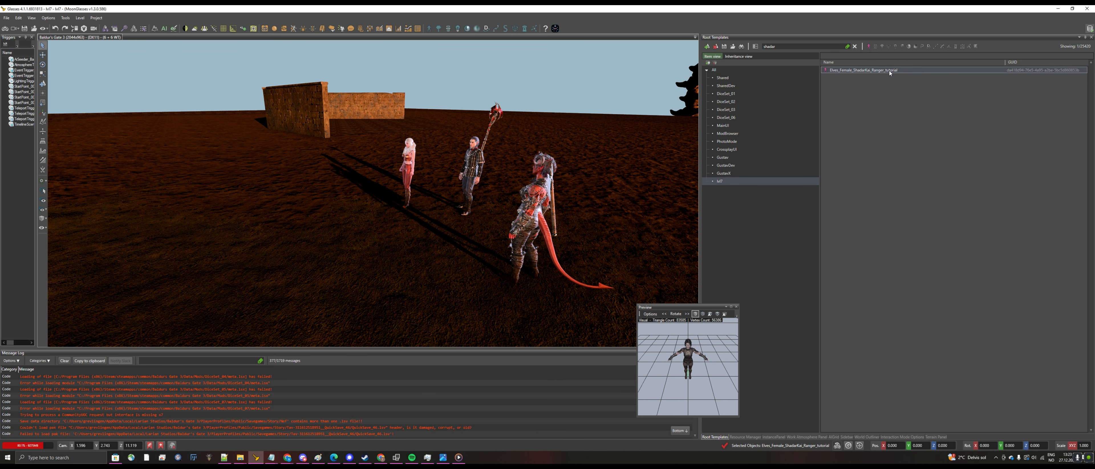
drag(889, 70, 363, 215)
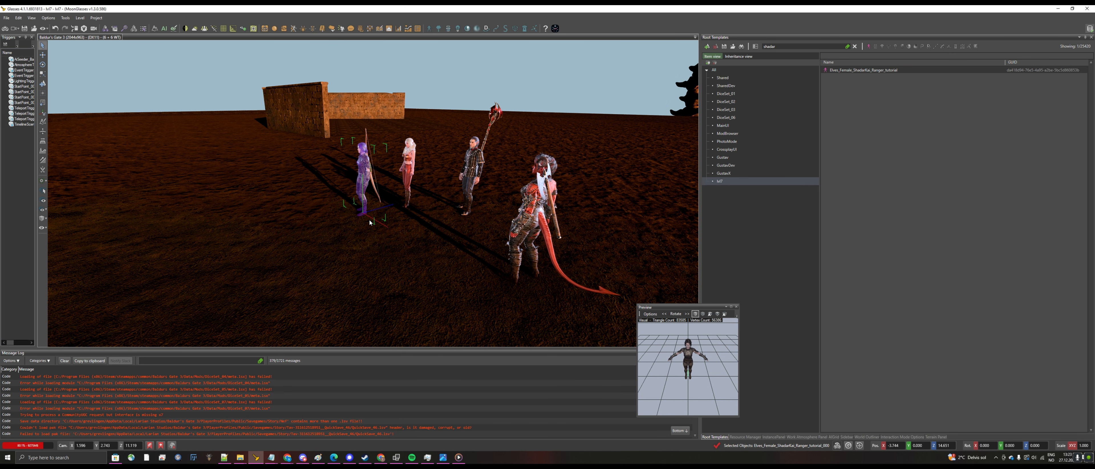
click(43, 63)
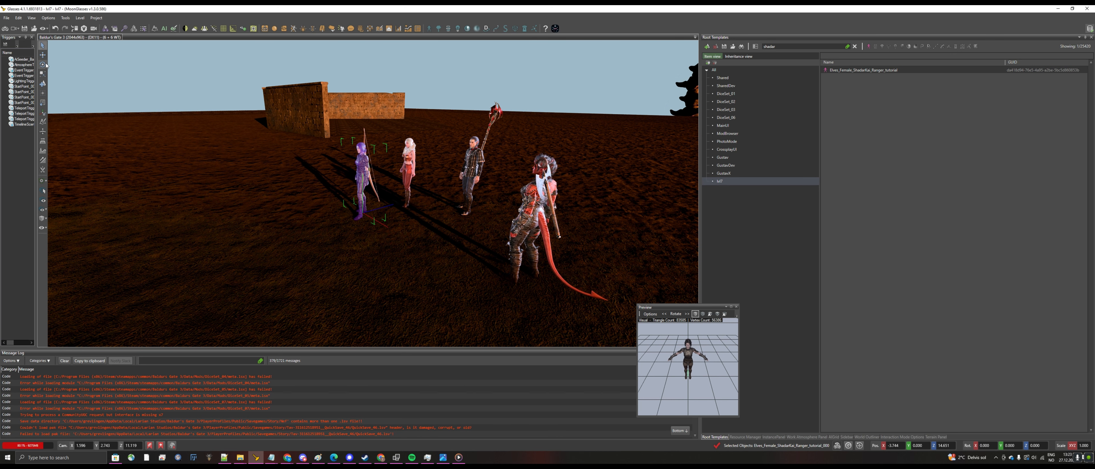
drag(357, 225, 436, 220)
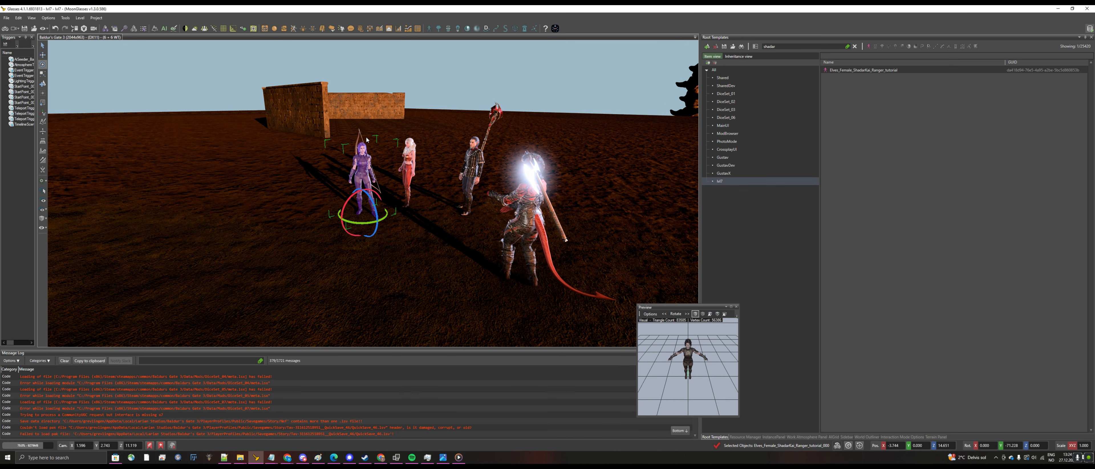
- Make the placed ShadarKai ranger a Global character in its properties
click(850, 438)
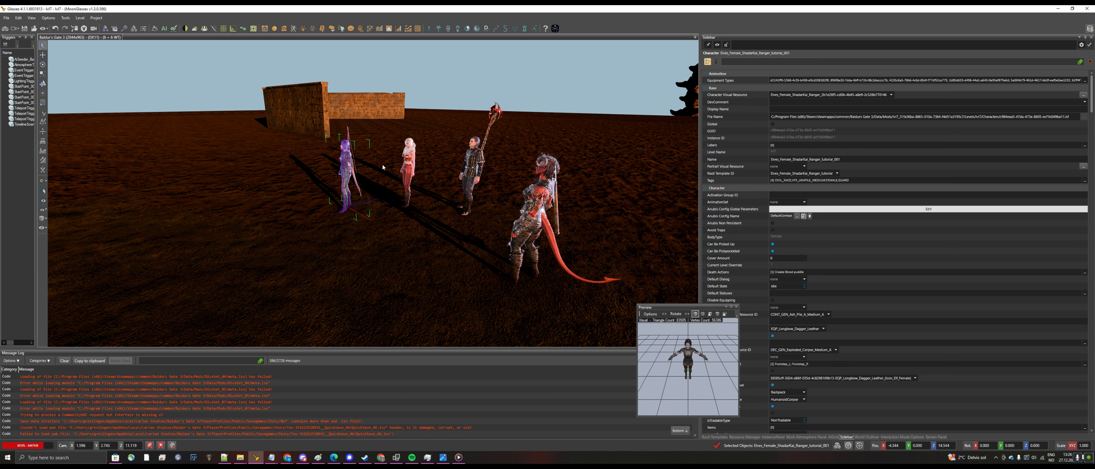
click(773, 125)
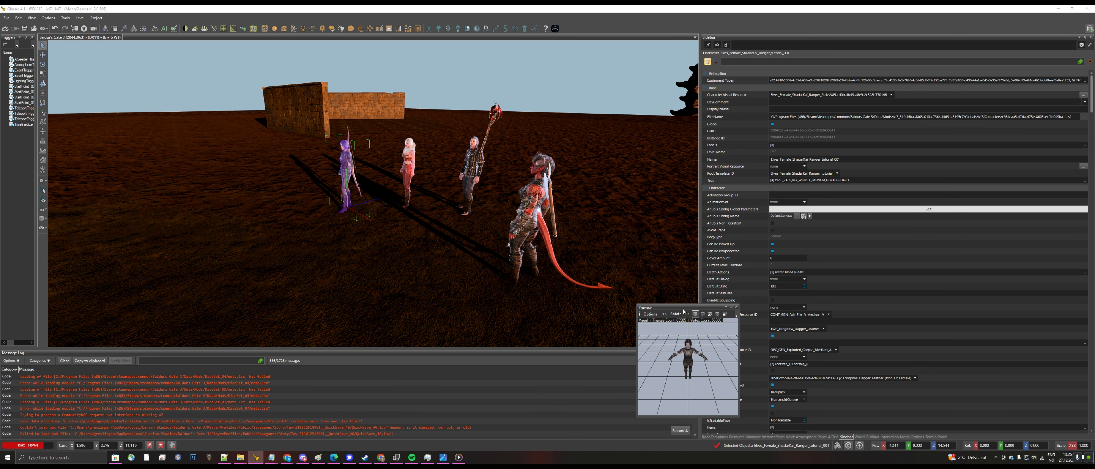
drag(685, 310, 656, 323)
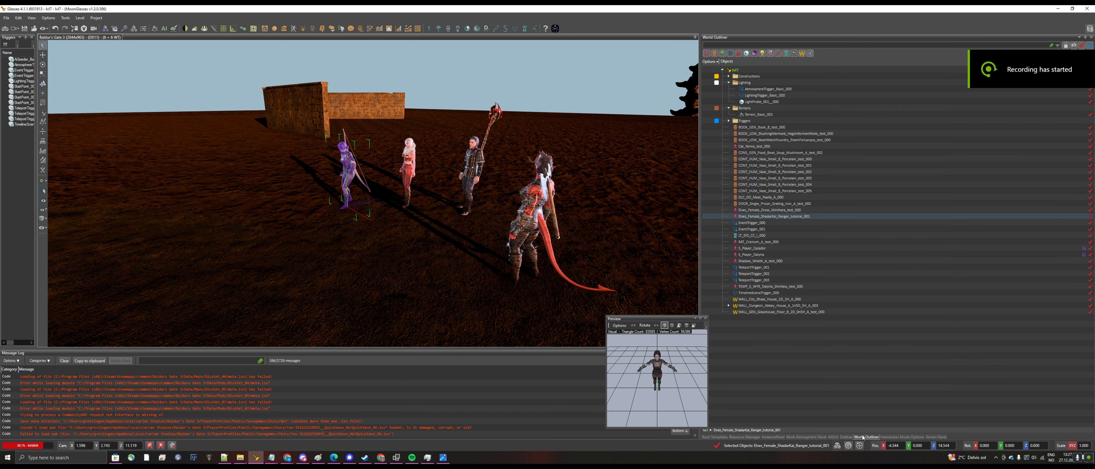
click(848, 437)
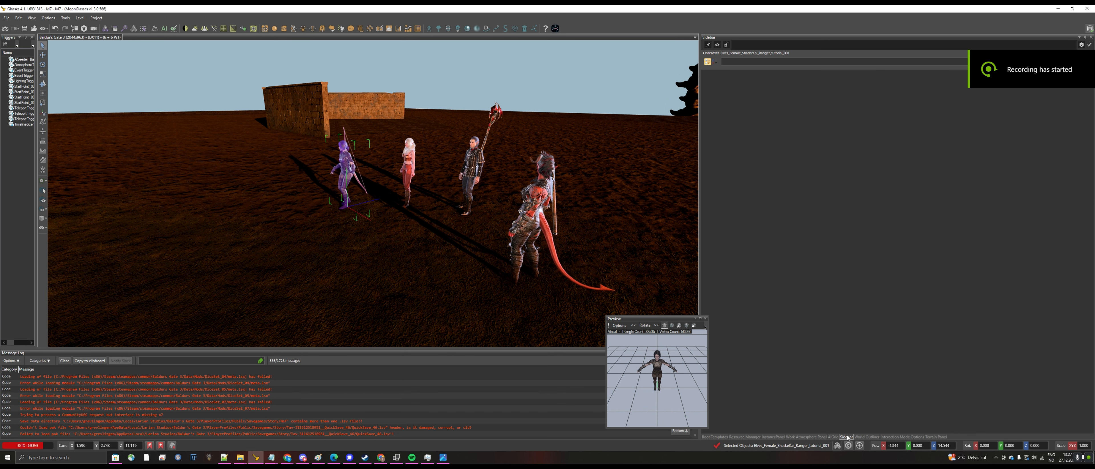
click(383, 150)
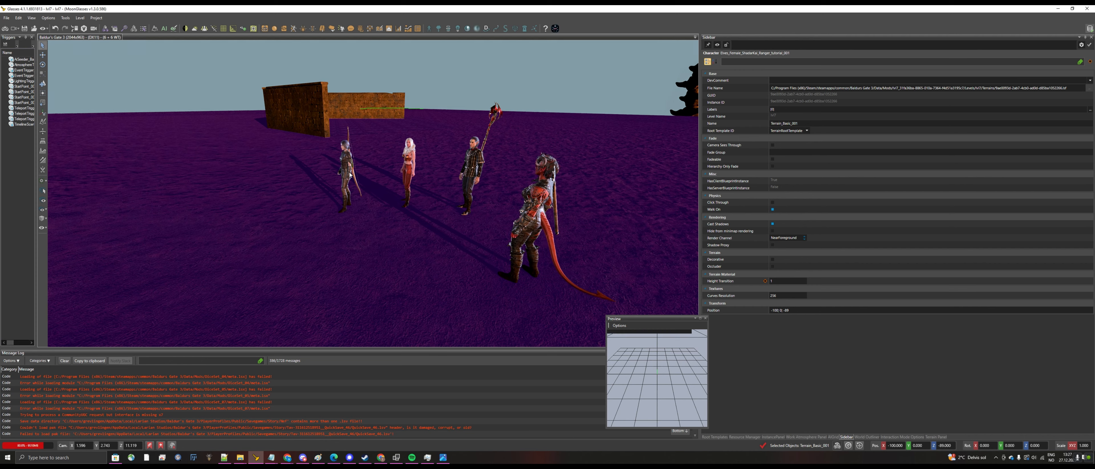
- Compare the ShadarKai ranger's Name property with Karlach's to see the naming pattern for player characters
click(843, 160)
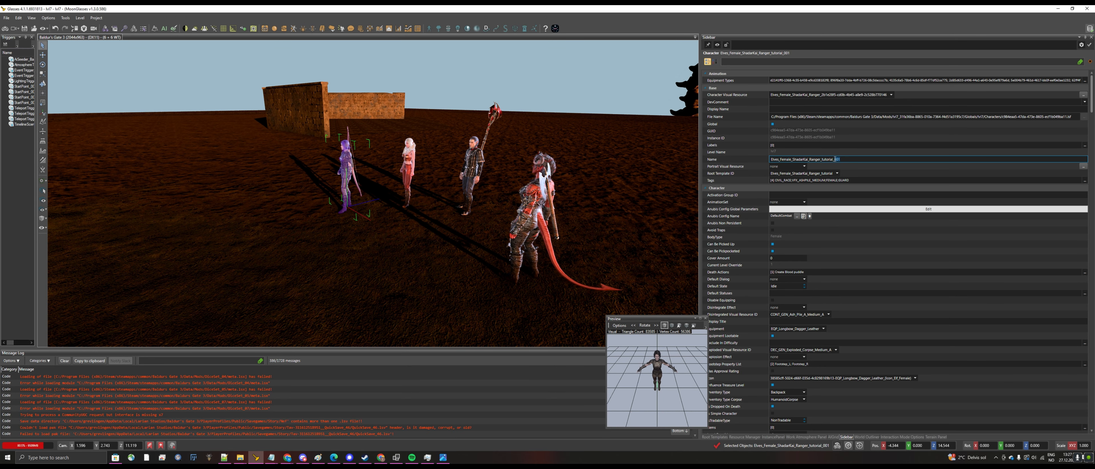
drag(835, 158, 769, 158)
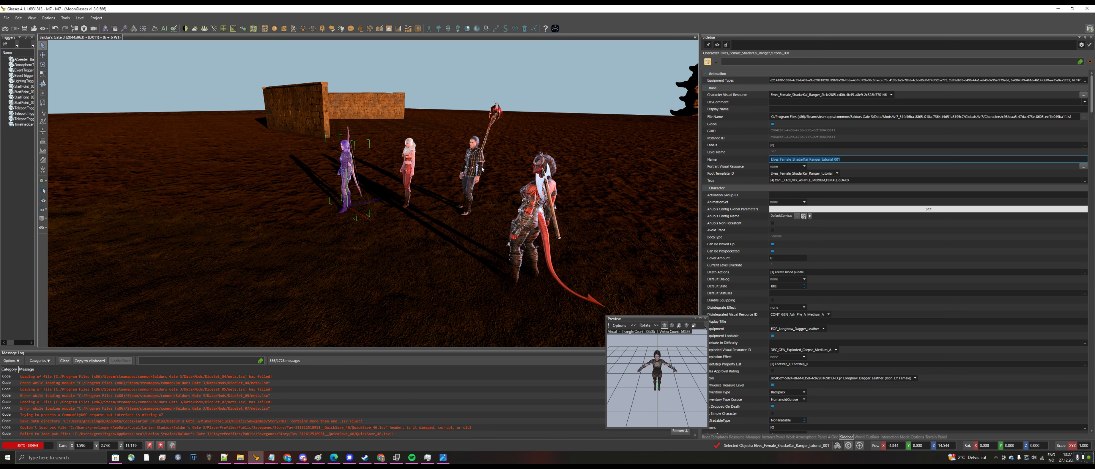
click(543, 188)
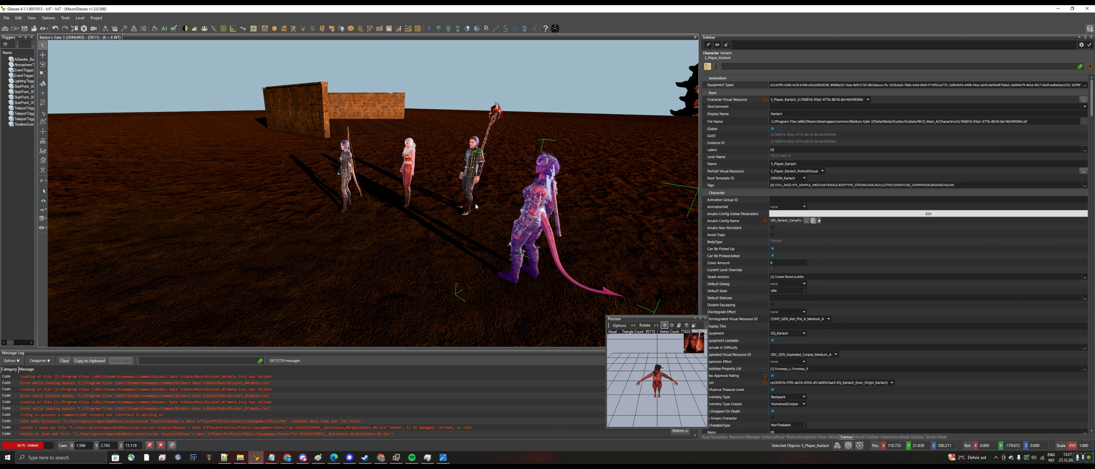
click(817, 164)
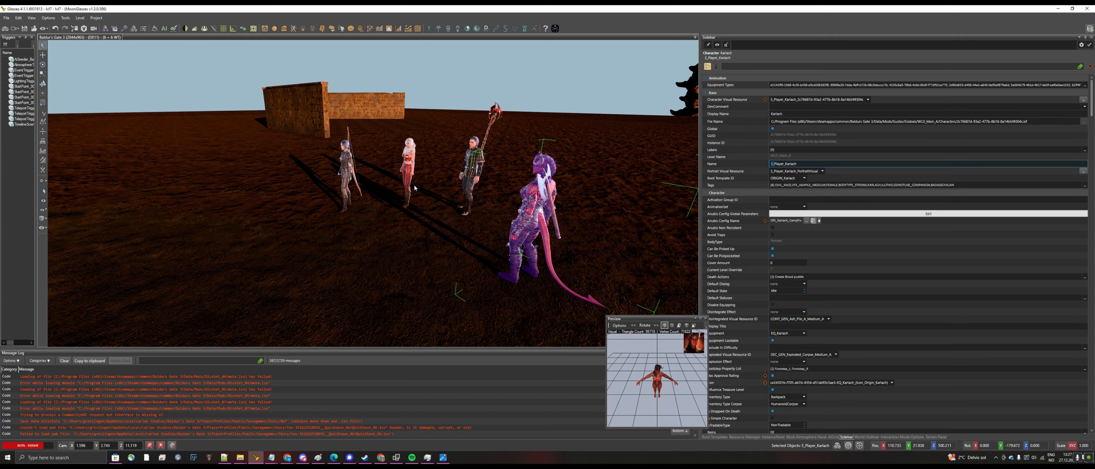
- Rename the placed ShadarKai ranger to S_Player_ShadarKai
click(354, 165)
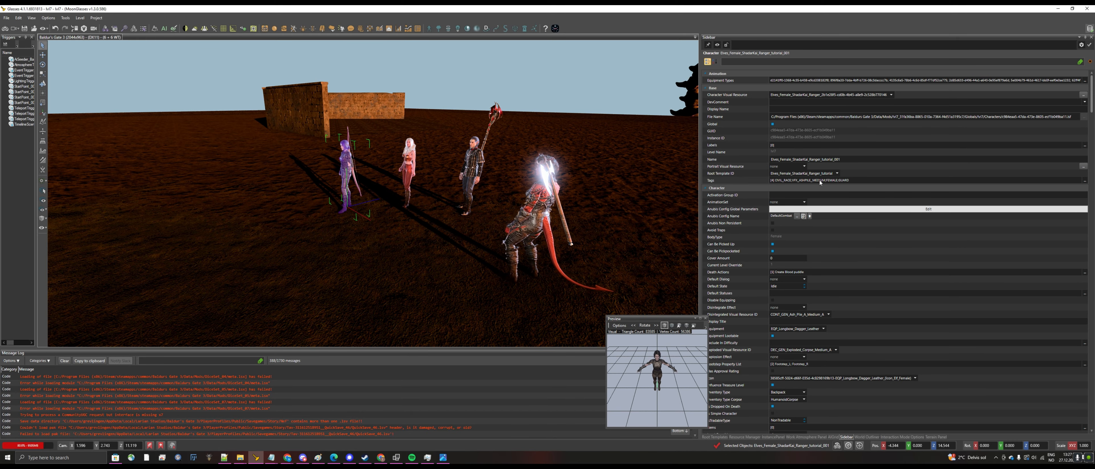
drag(849, 158, 742, 154)
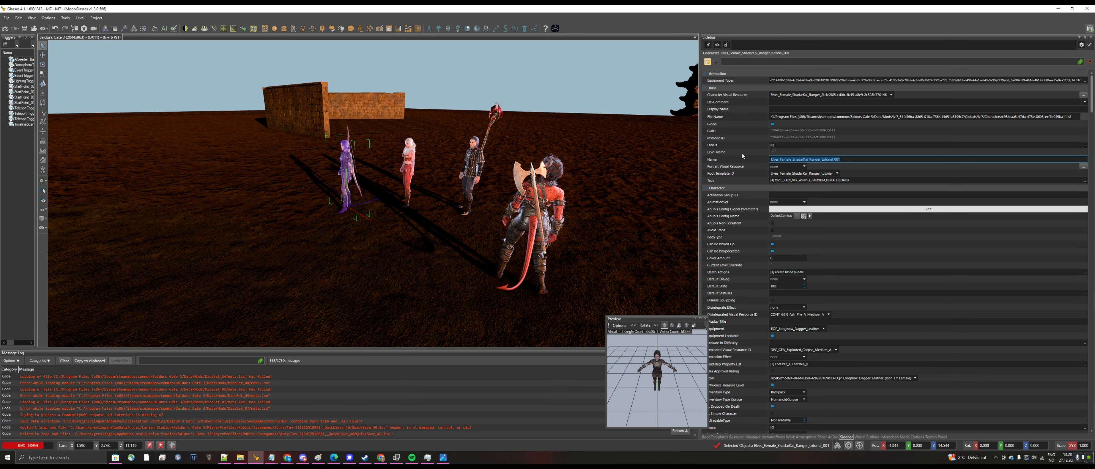
text(S_Player_)
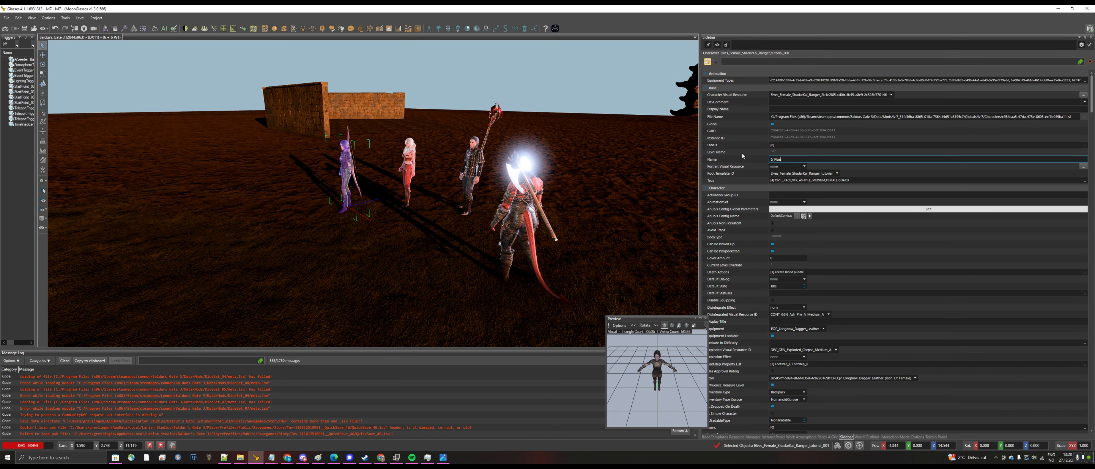
text(ShadarKai)
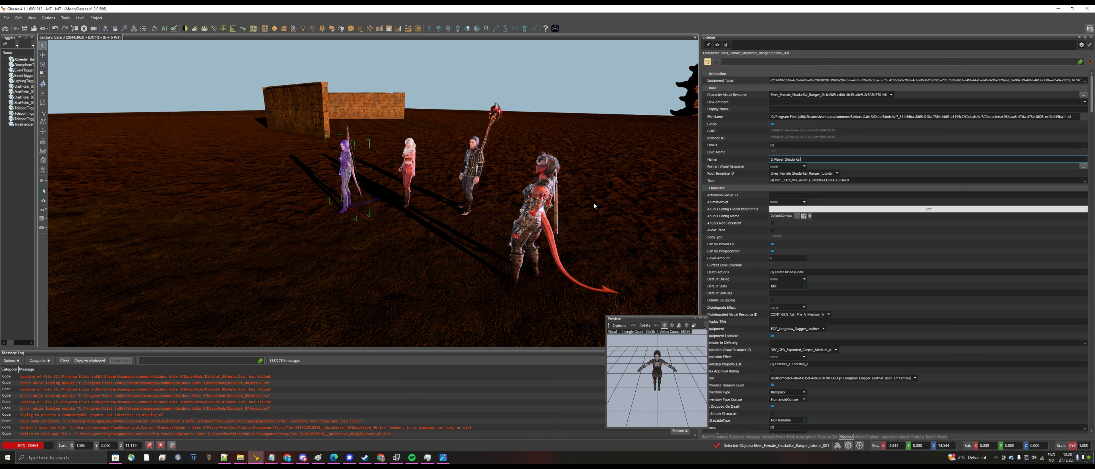
click(464, 232)
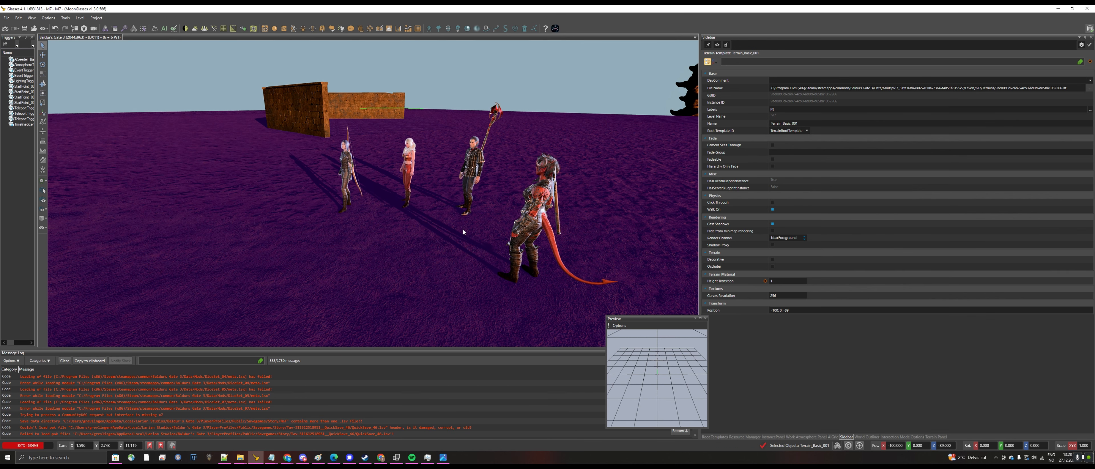
- Check the properties of the staff-bearing and pale-haired player characters for comparison, and reselect the ShadarKai ranger
click(470, 175)
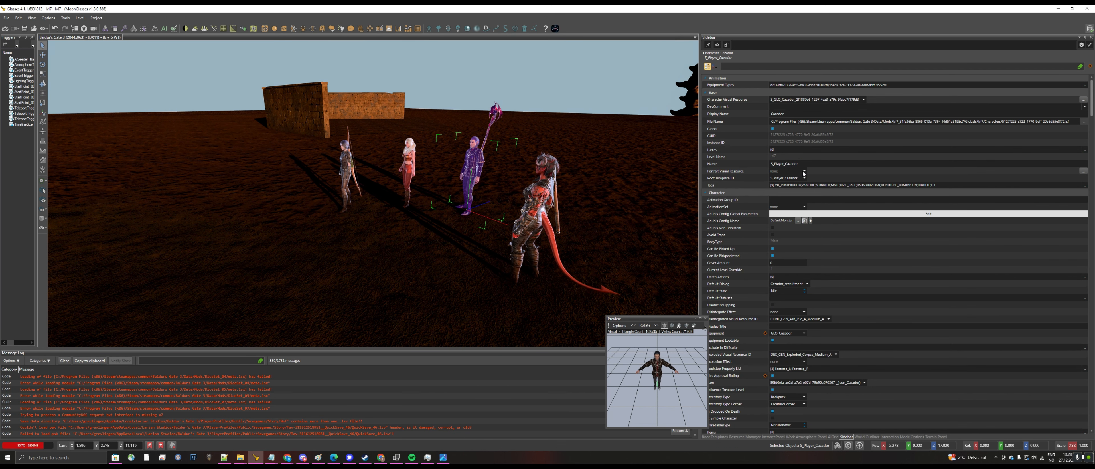
click(409, 168)
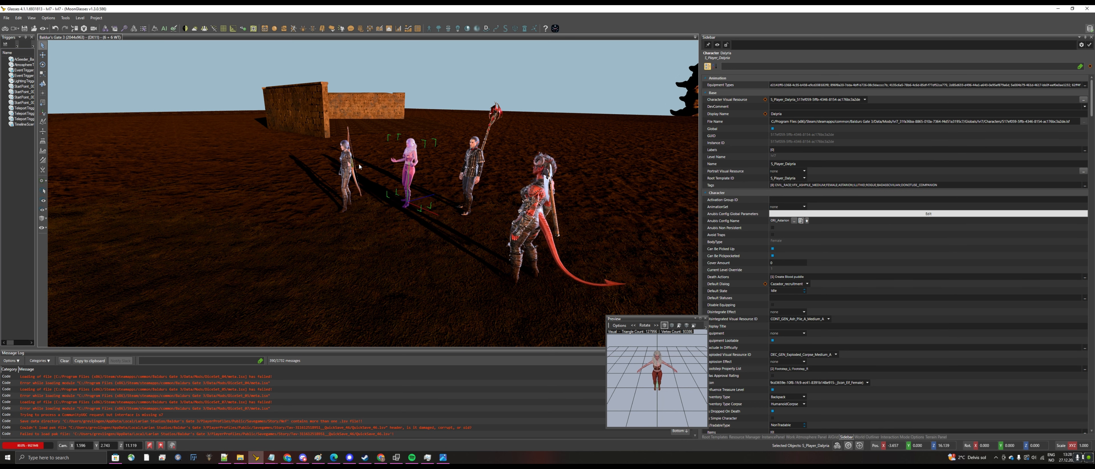
click(351, 172)
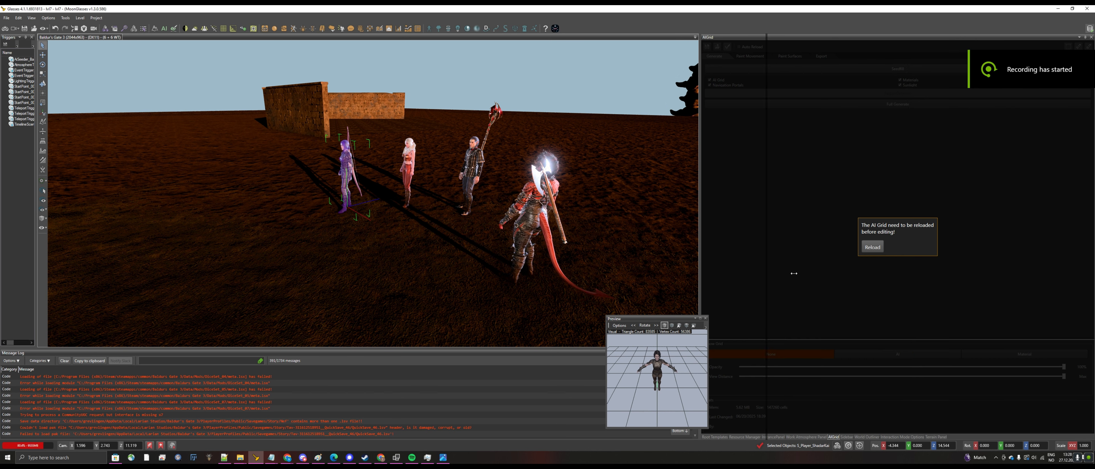
- Widen the level viewport and open the Int7 project's Origins table in the UUID Object Editor
drag(794, 273, 909, 273)
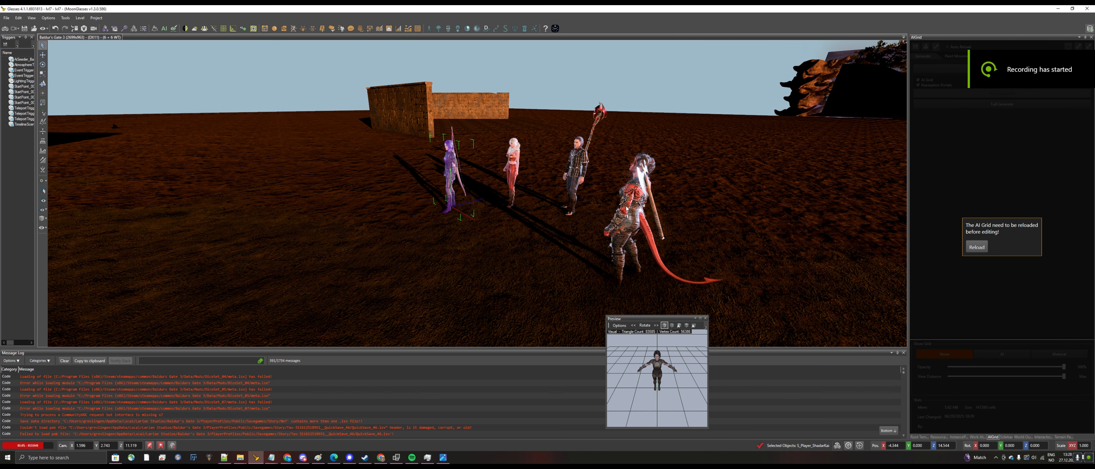
click(419, 29)
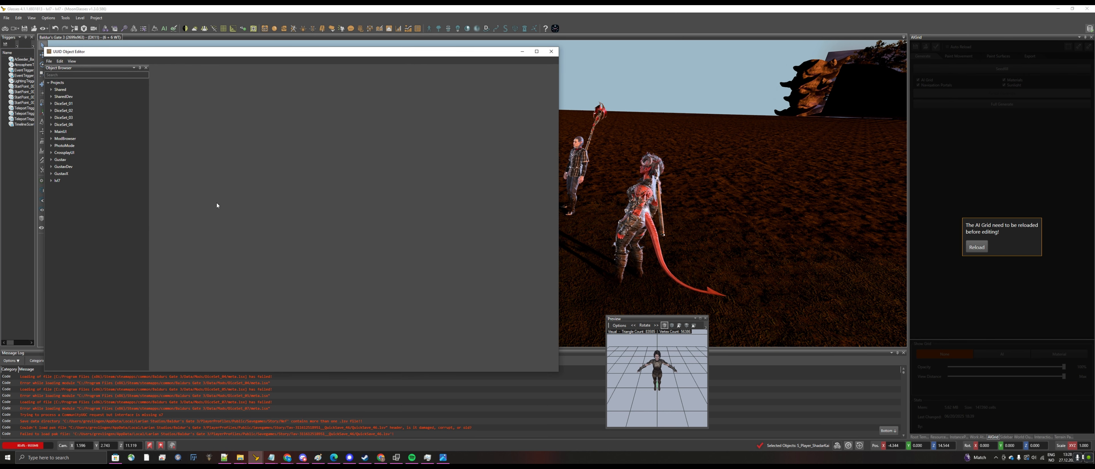
double_click(58, 181)
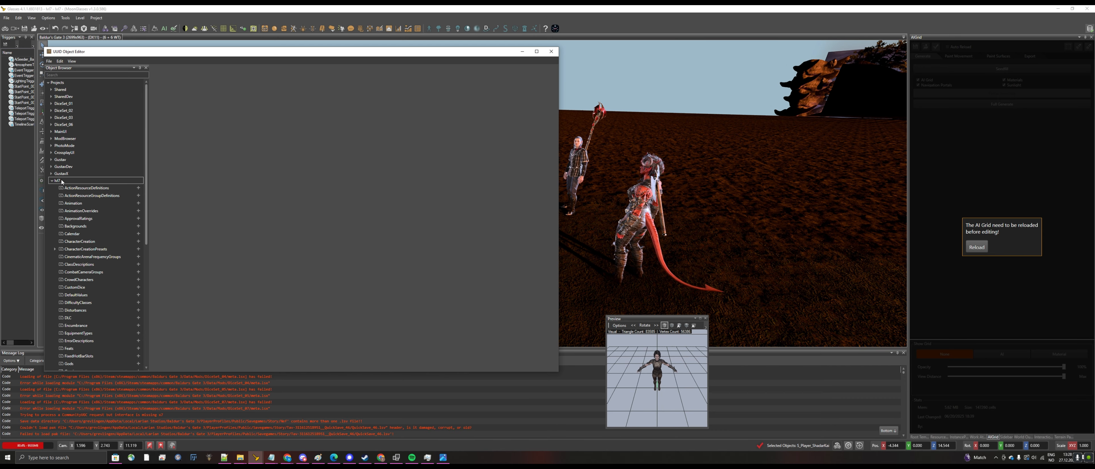
scroll(115, 232, down, 9)
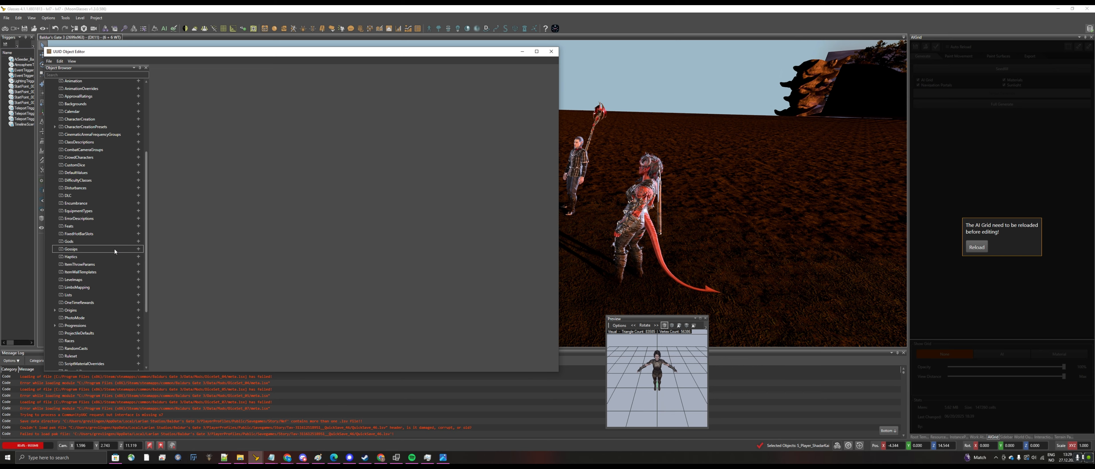
drag(199, 52, 415, 65)
click(272, 248)
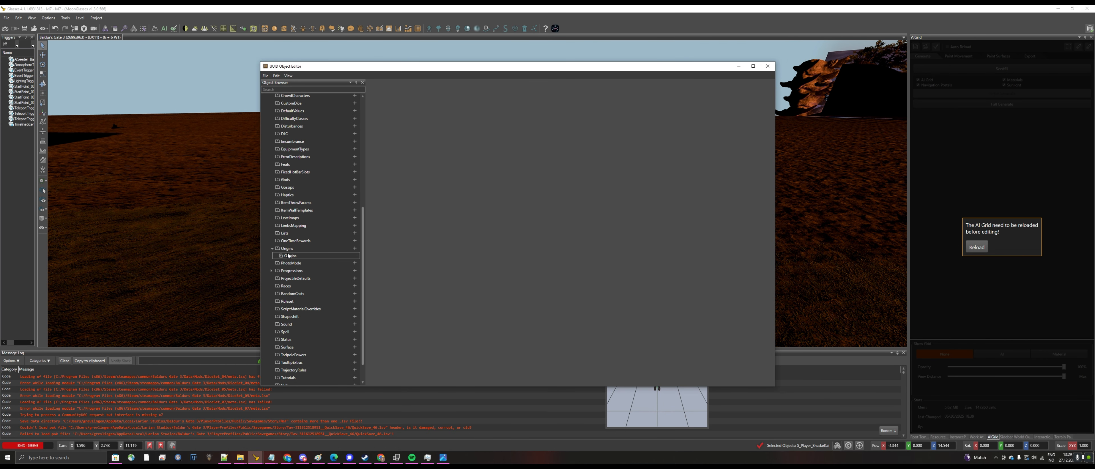
double_click(290, 256)
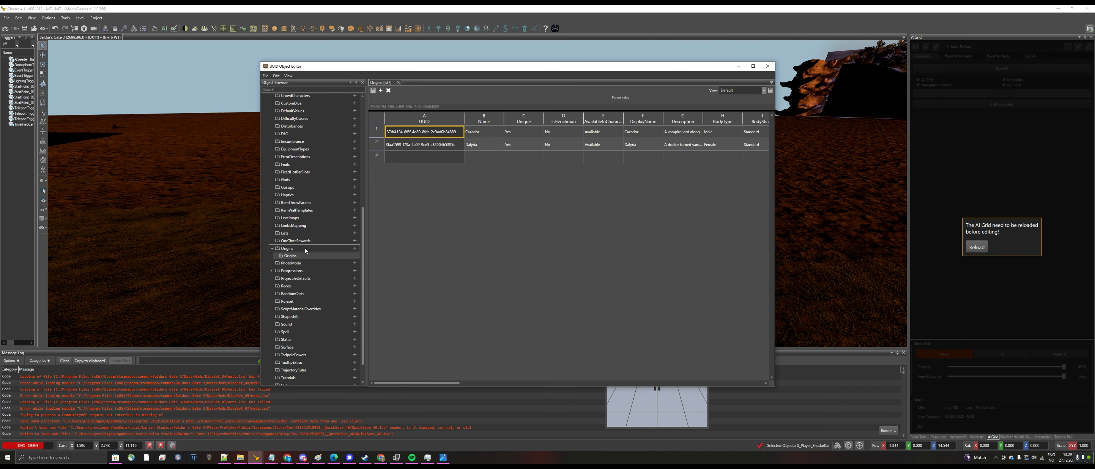
- Open the Origins table of the Shared project to view its origin entries
scroll(357, 109, up, 10)
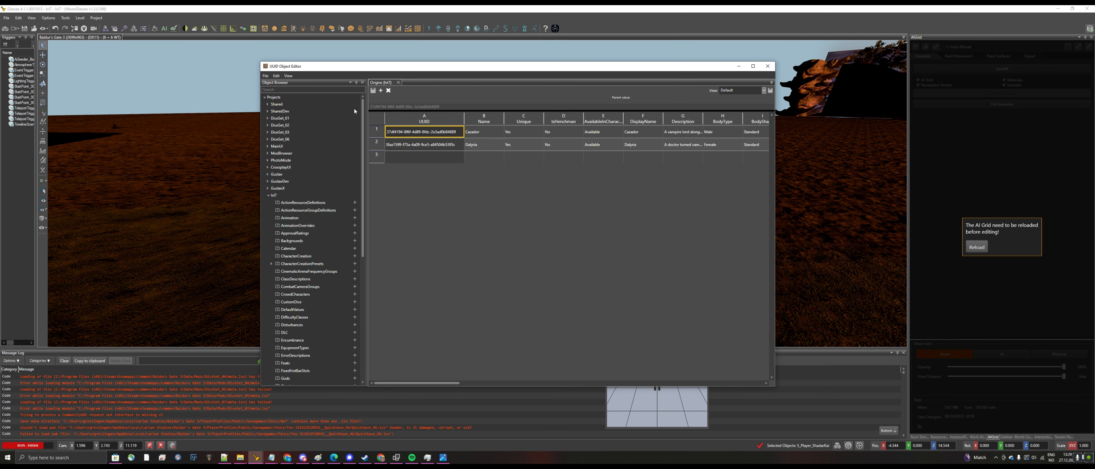
click(267, 105)
scroll(307, 155, up, 2)
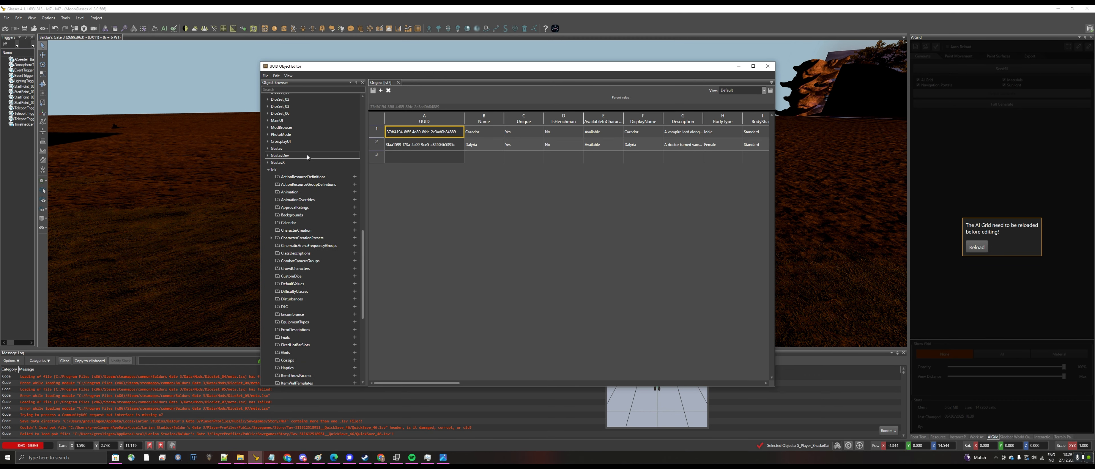
scroll(338, 180, down, 6)
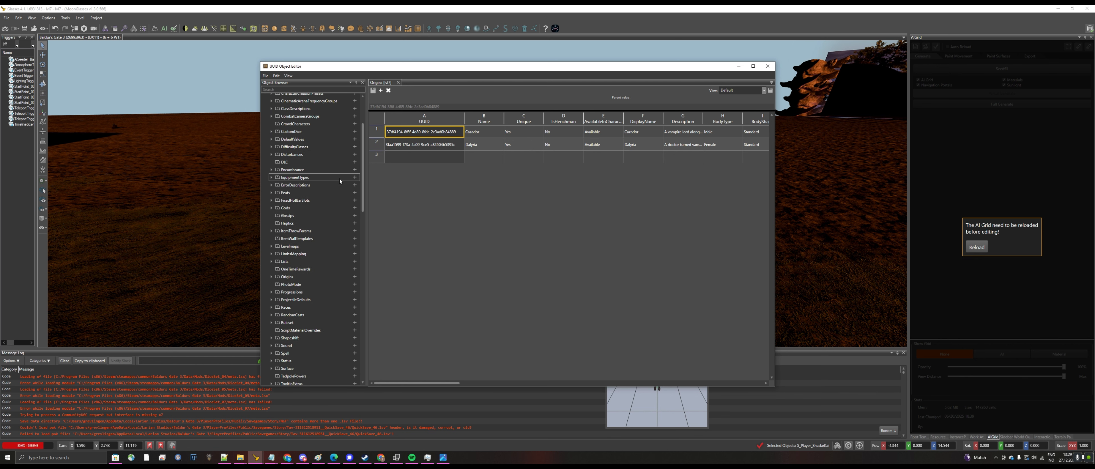
scroll(340, 180, up, 4)
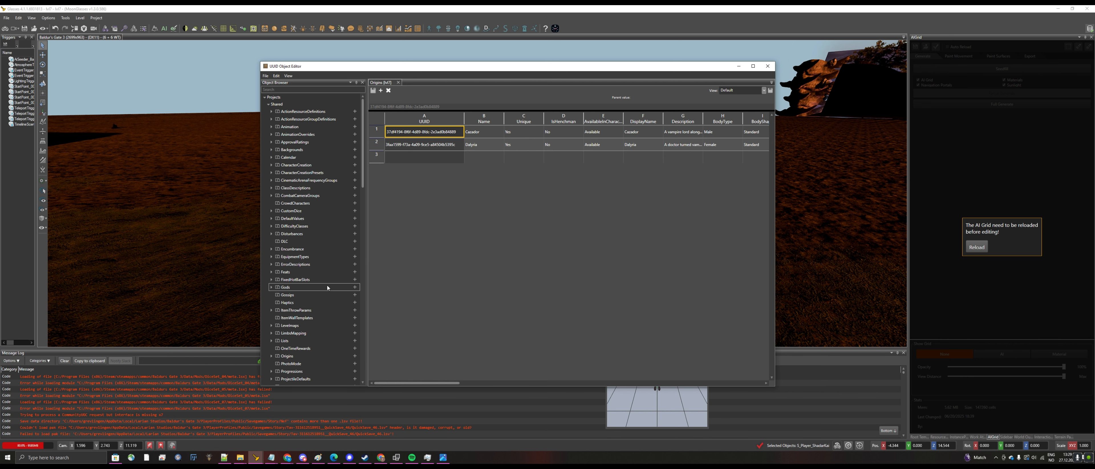
double_click(287, 355)
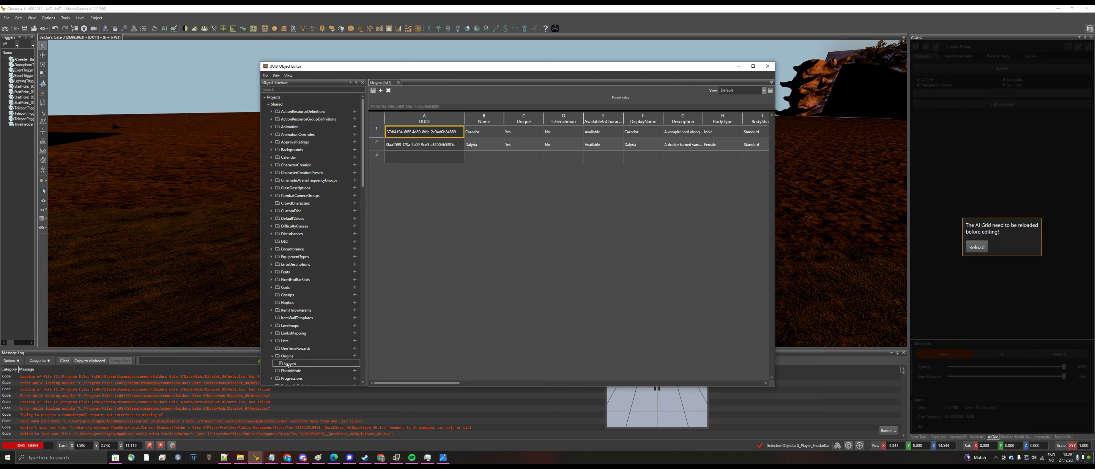
double_click(287, 364)
- Open the Origins table of the SharedDev project to view the hireling entries
scroll(300, 306, down, 3)
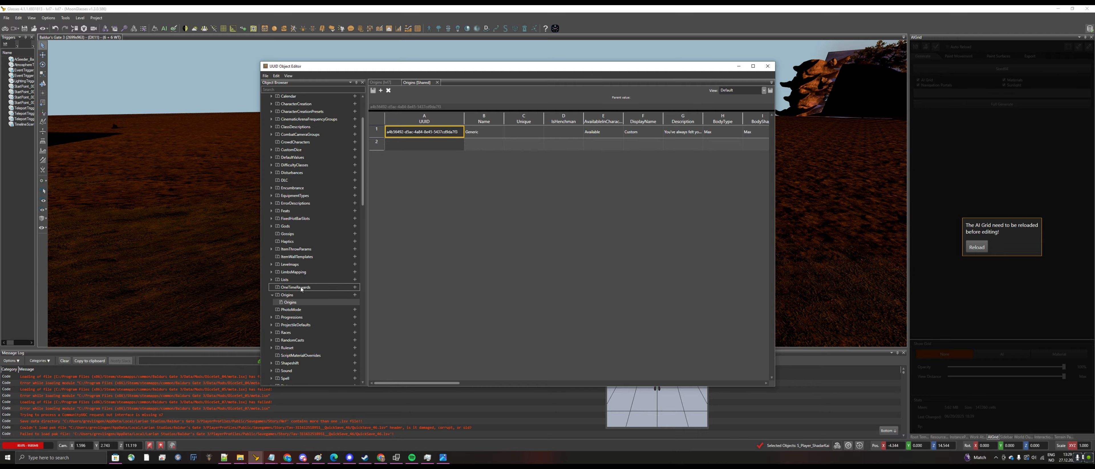
scroll(301, 289, down, 7)
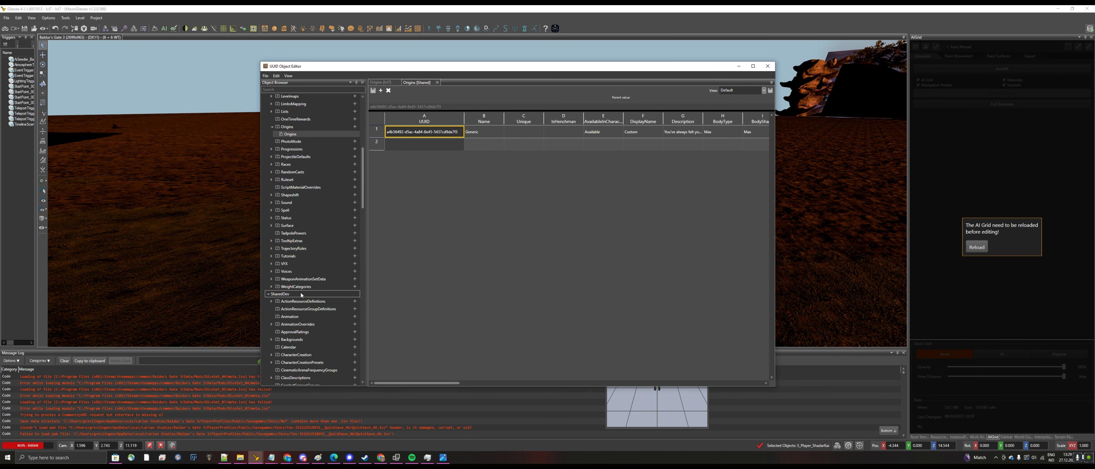
scroll(314, 298, down, 7)
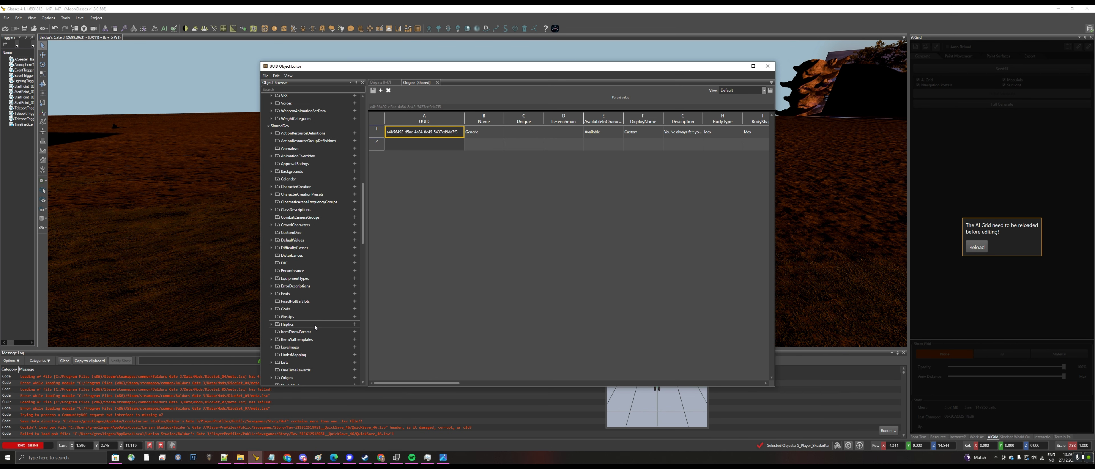
scroll(315, 324, down, 3)
click(272, 317)
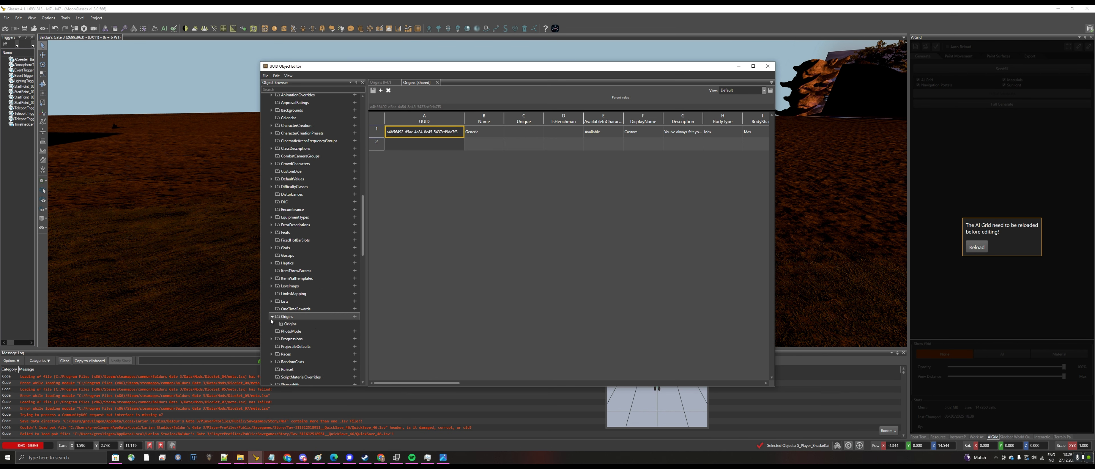
double_click(289, 324)
- Open the Origins table of the Gustav project to view the base companion entries
scroll(312, 300, down, 2)
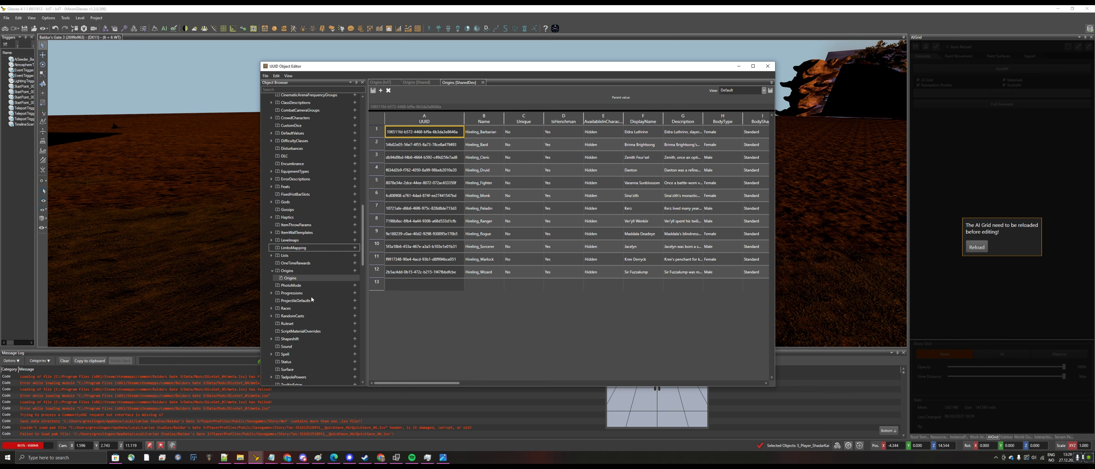
scroll(313, 290, up, 8)
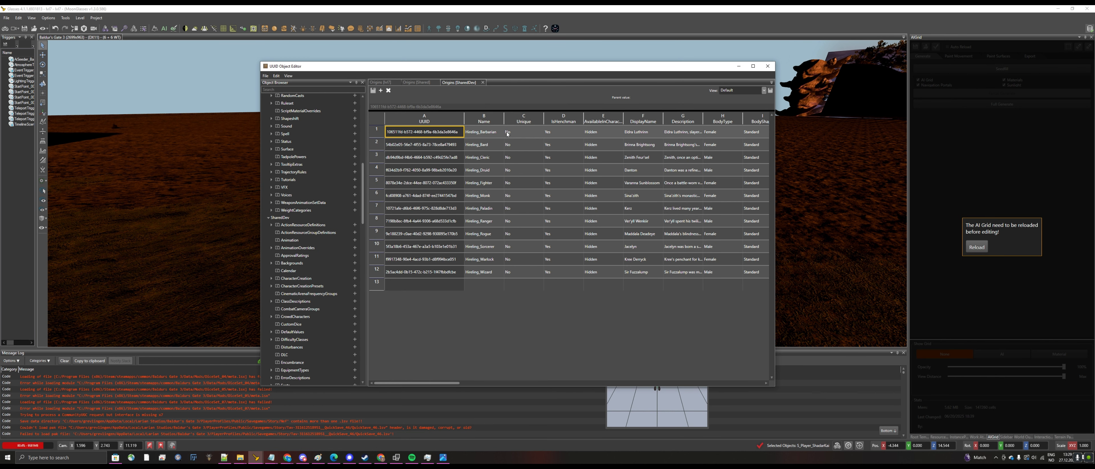
scroll(312, 283, down, 12)
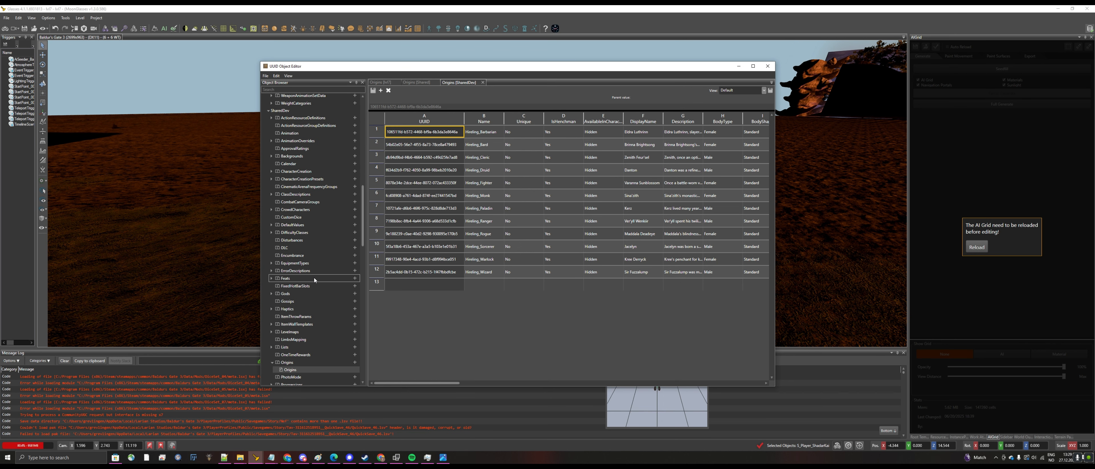
scroll(314, 280, down, 3)
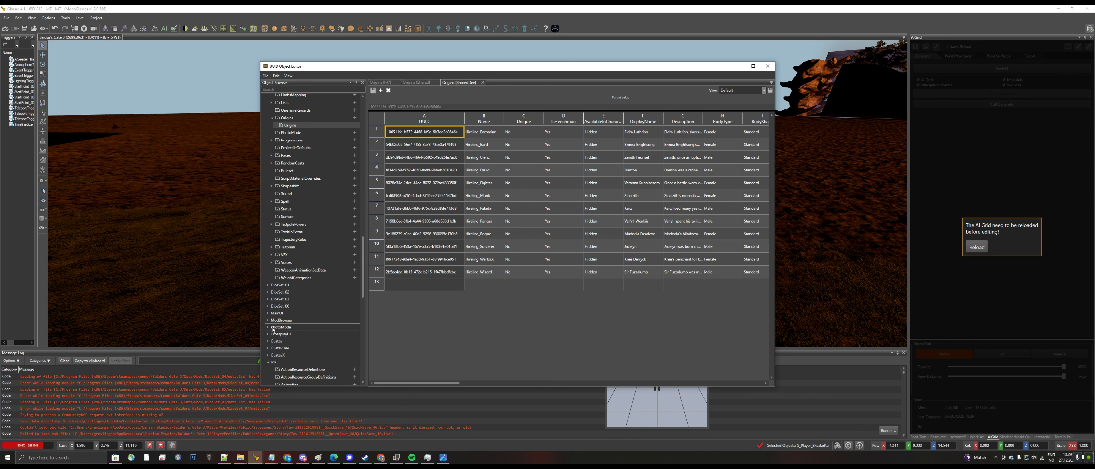
click(268, 342)
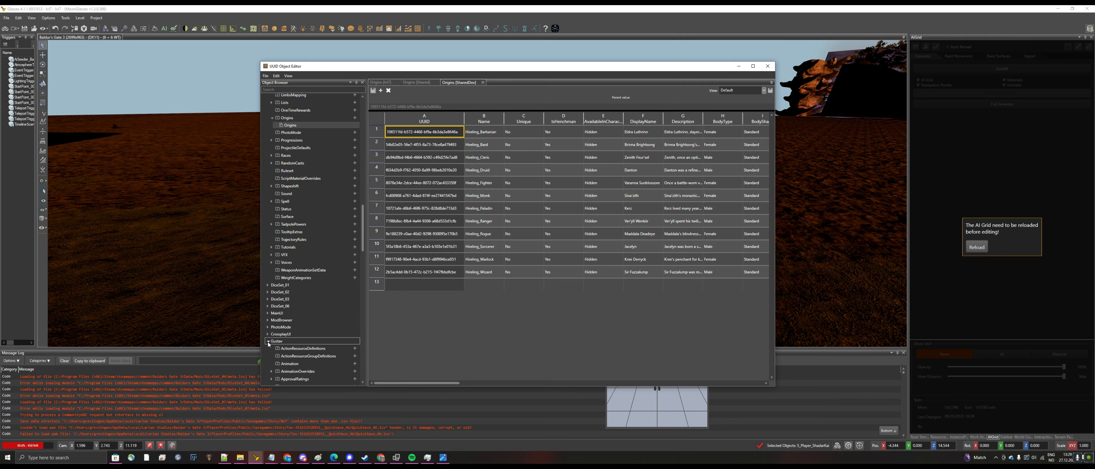
scroll(294, 327, down, 5)
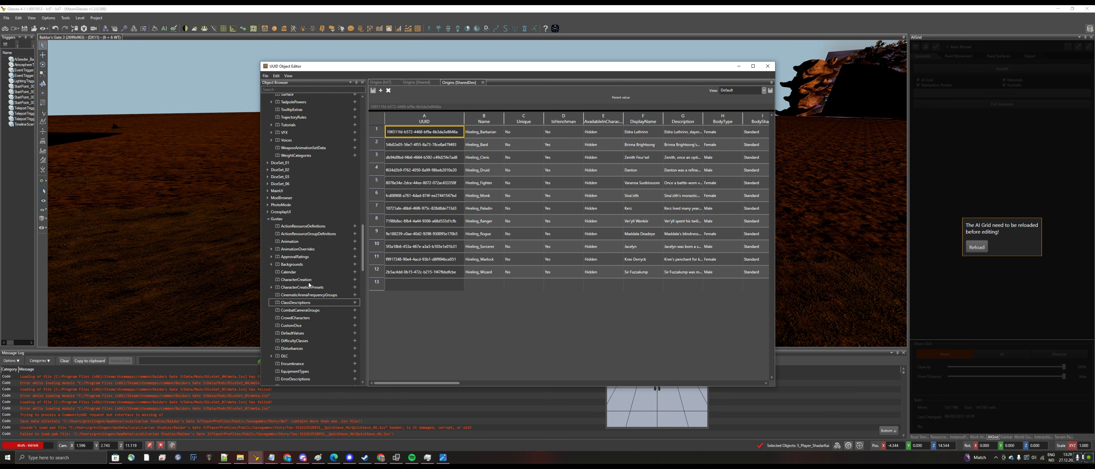
scroll(311, 281, down, 3)
scroll(310, 281, down, 2)
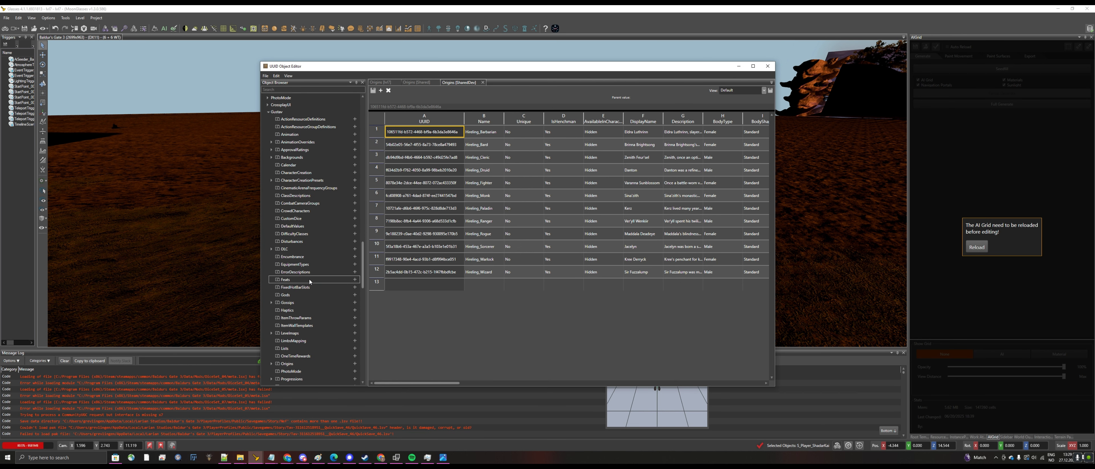
scroll(310, 281, down, 2)
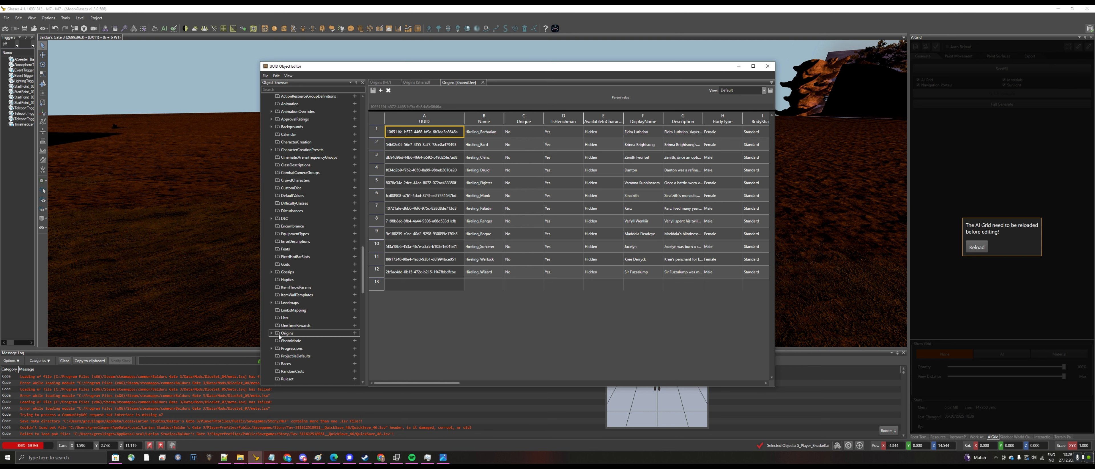
click(272, 334)
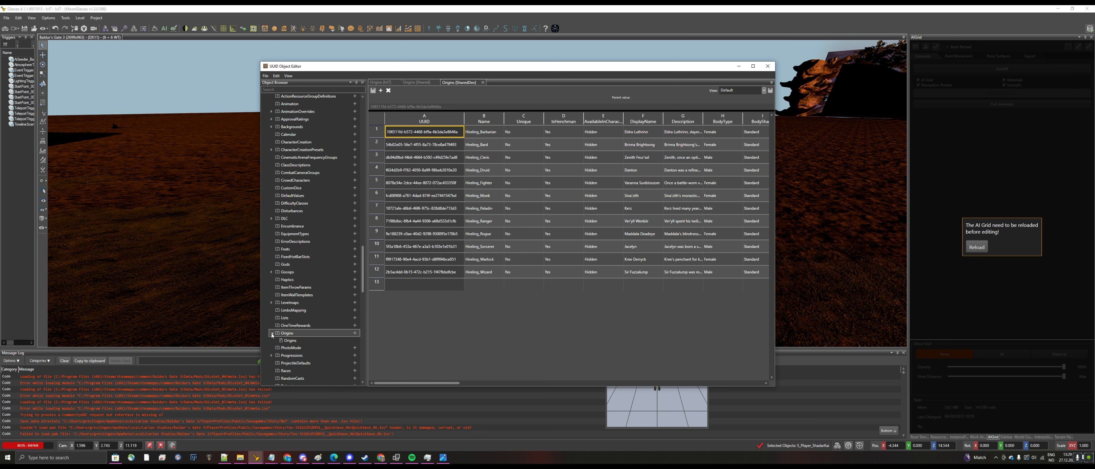
double_click(291, 340)
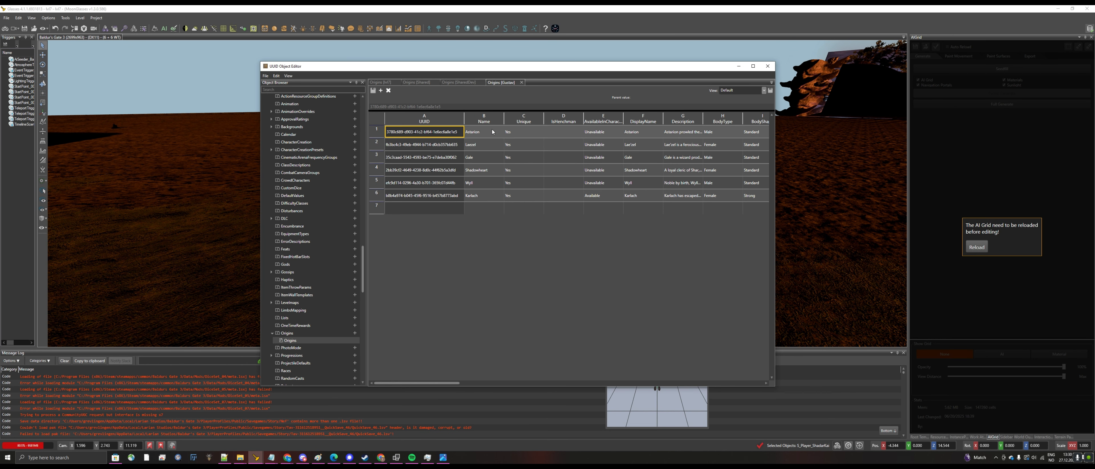
- Open the GustavDev project's Origins table, widen the AvailableInCharacterCreation column and inspect Jaheira's value in it
scroll(325, 309, down, 9)
scroll(325, 310, down, 1)
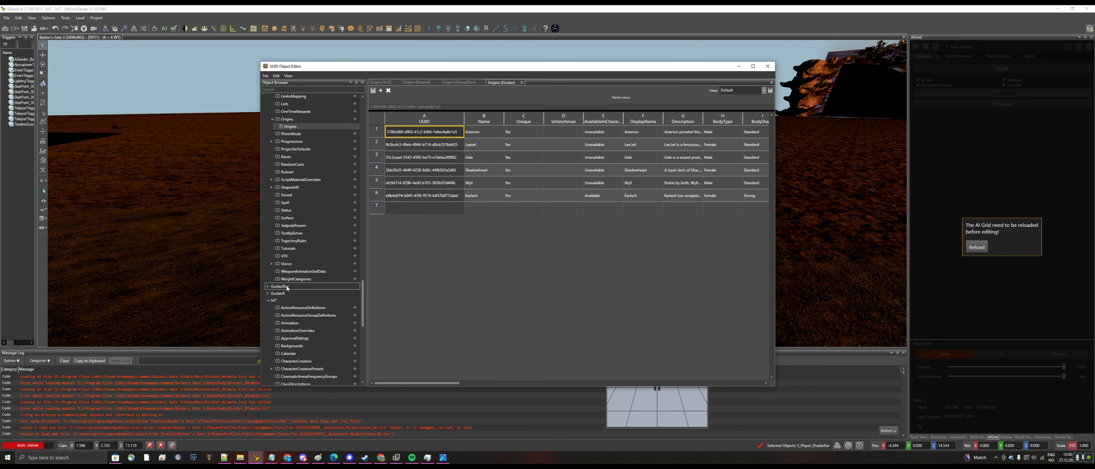
click(268, 287)
scroll(317, 310, down, 6)
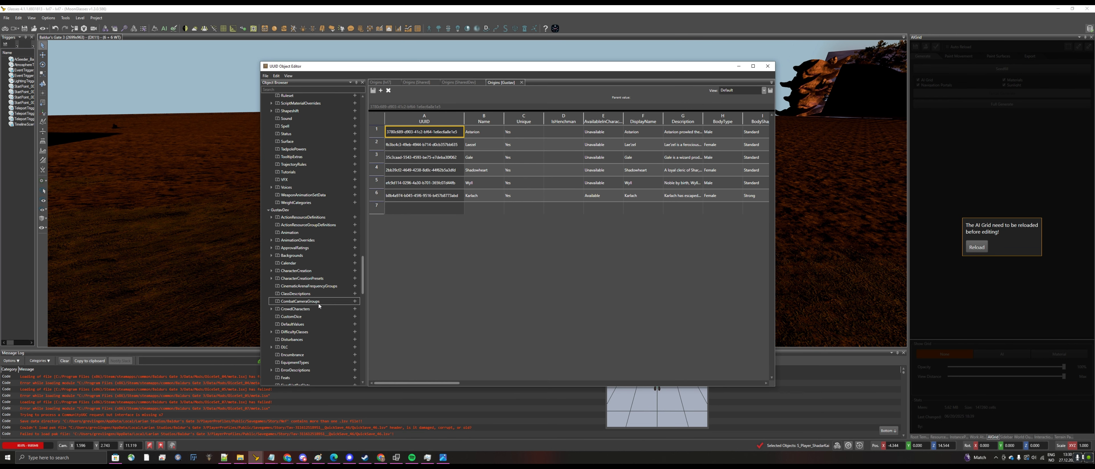
scroll(317, 310, down, 3)
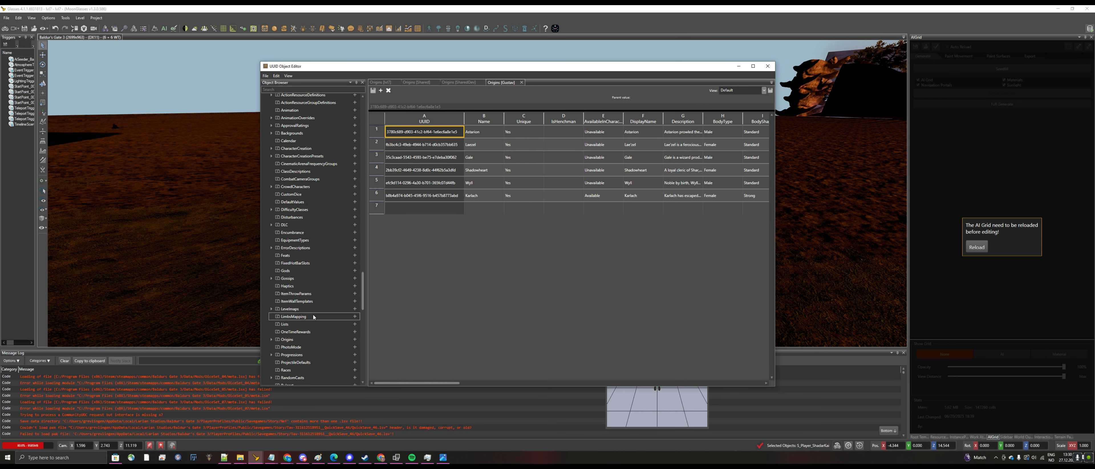
click(271, 340)
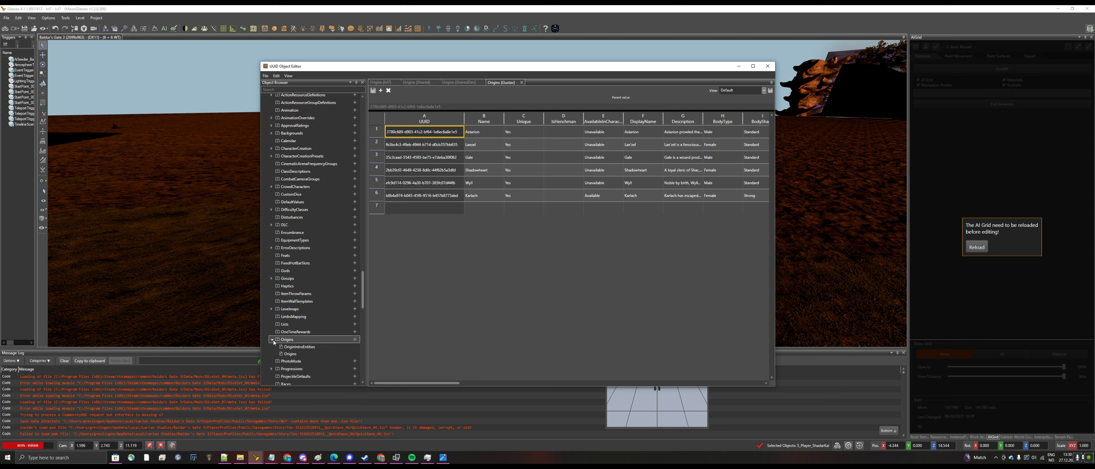
double_click(306, 353)
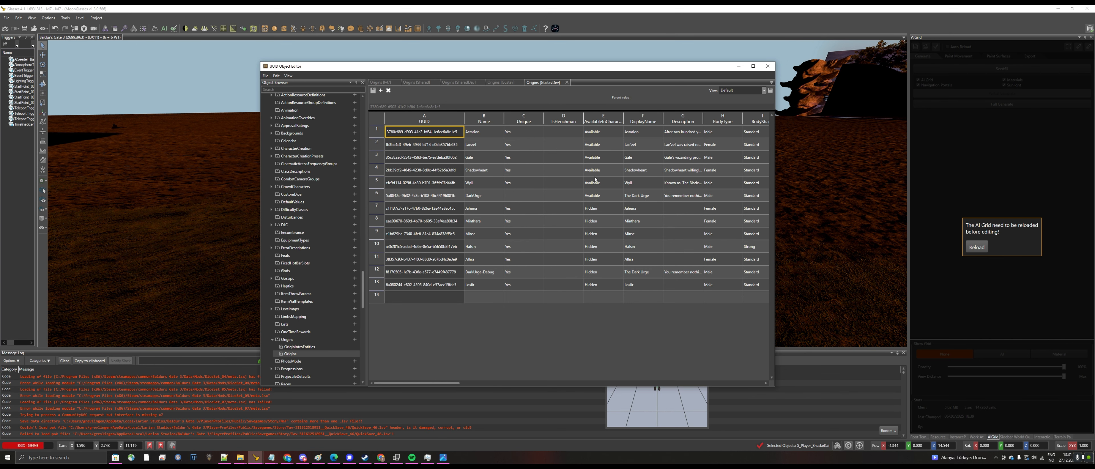
drag(623, 115, 656, 117)
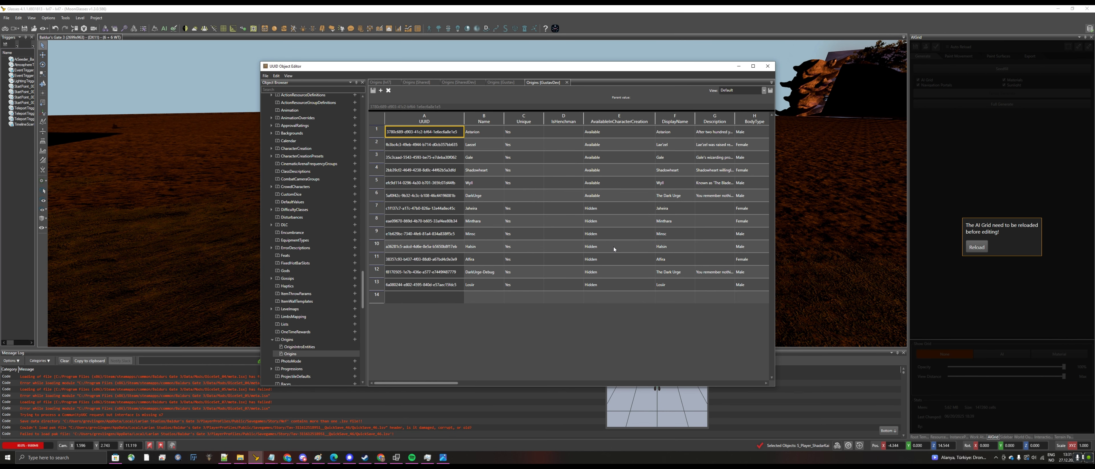
click(632, 210)
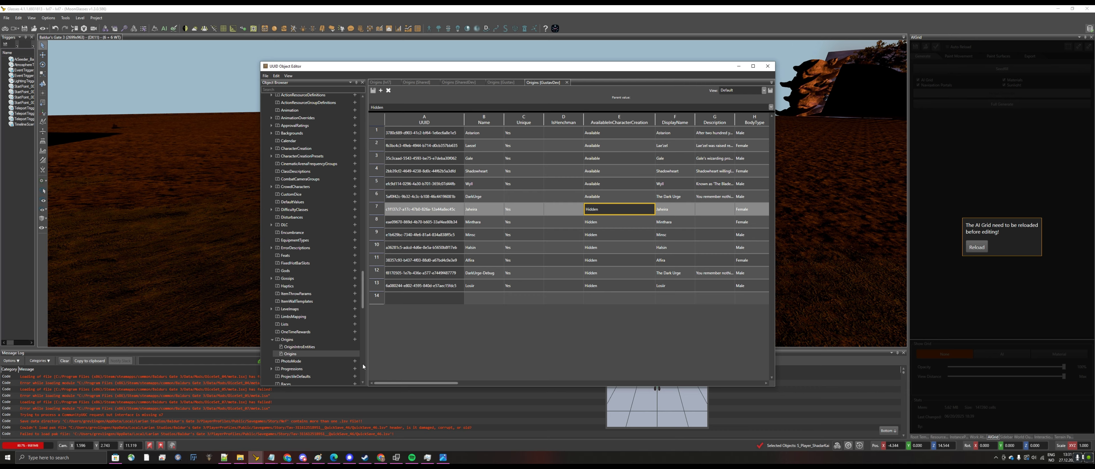
- Start a new entry in the Int7 project's Origins table and name it ShadarKate
scroll(364, 366, down, 5)
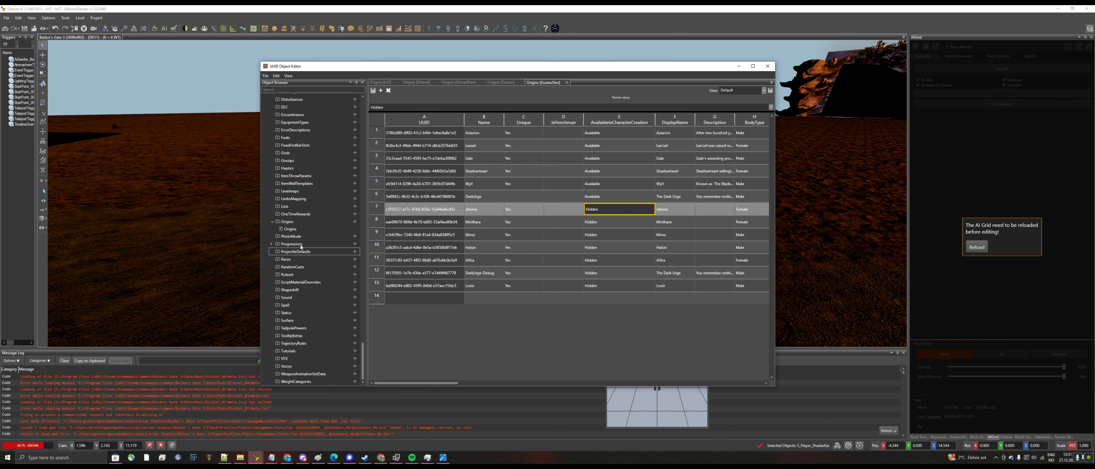
scroll(315, 282, up, 7)
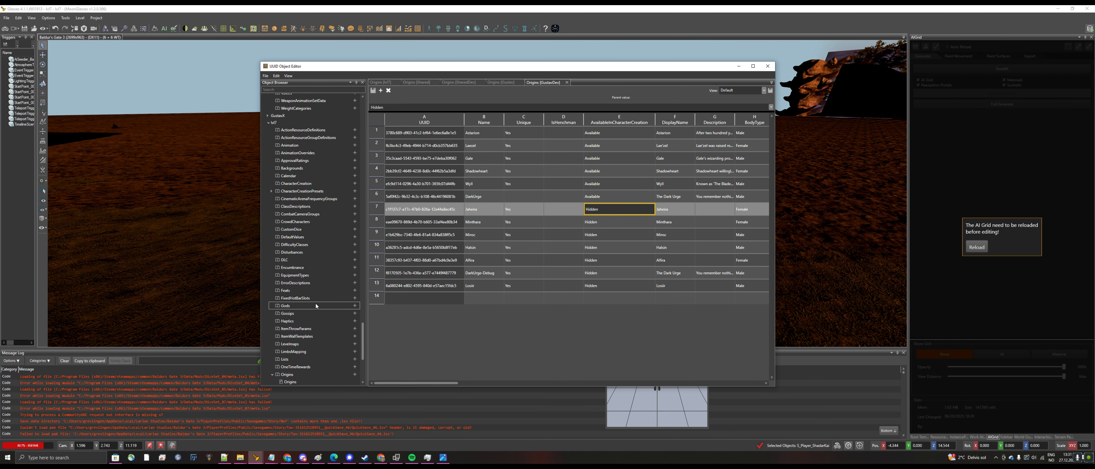
scroll(313, 340, down, 3)
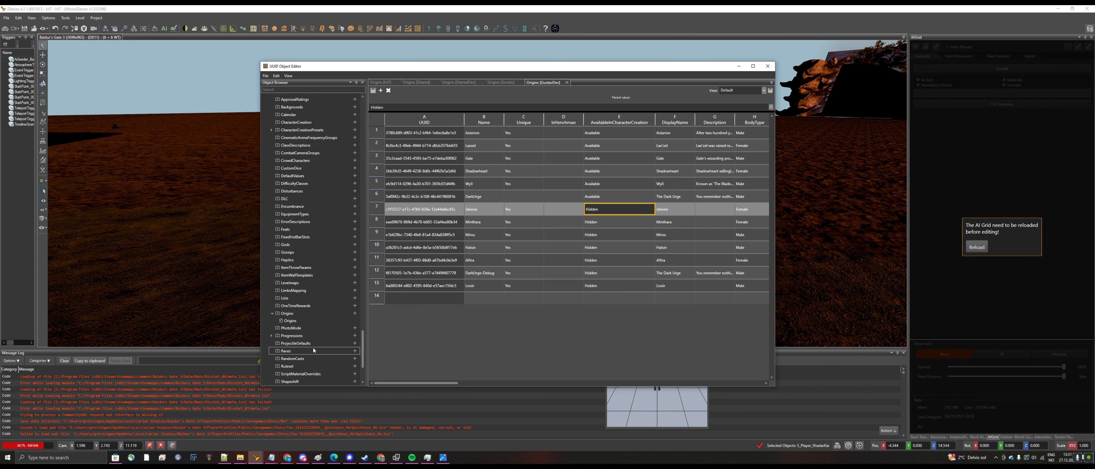
double_click(313, 320)
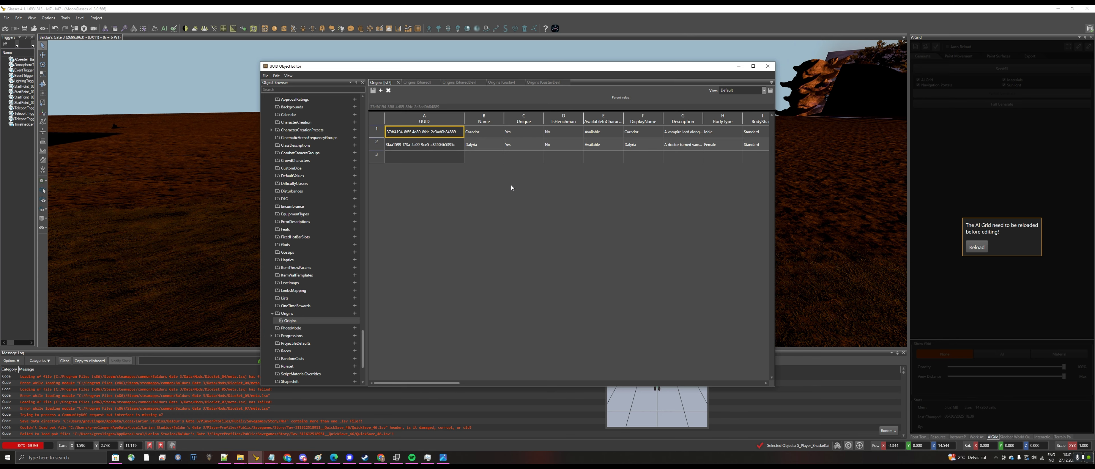
click(493, 162)
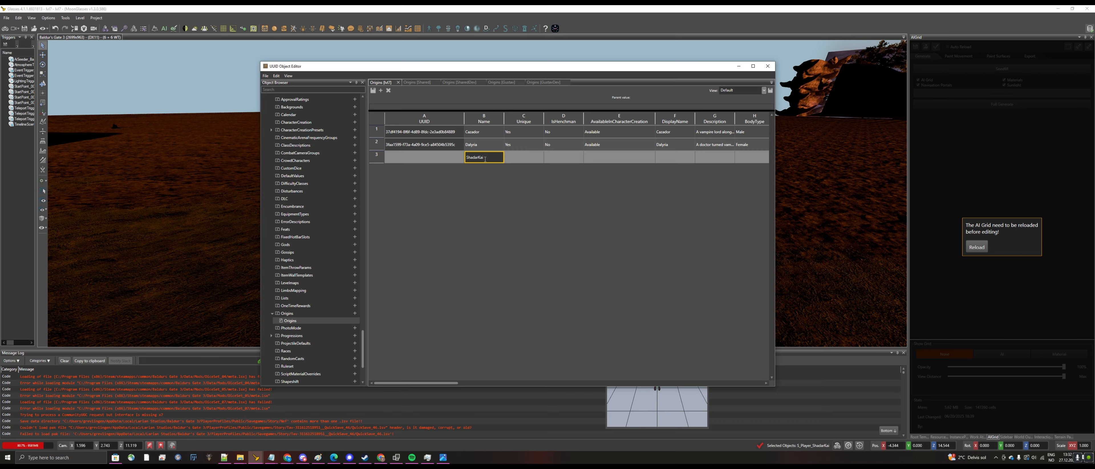
double_click(485, 159)
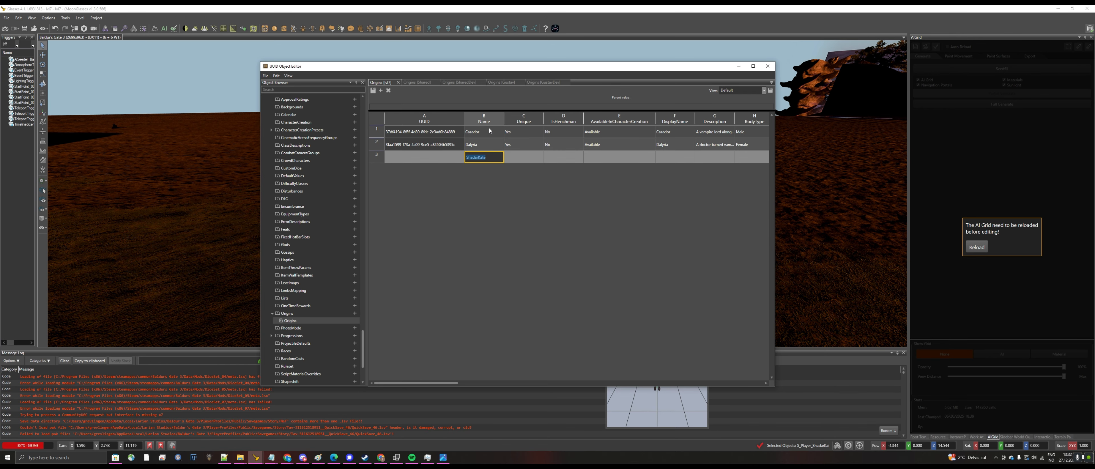
- Set Unique to Yes for the ShadarKate entry and compare it with the GustavDev and Gustav origin entries
click(526, 155)
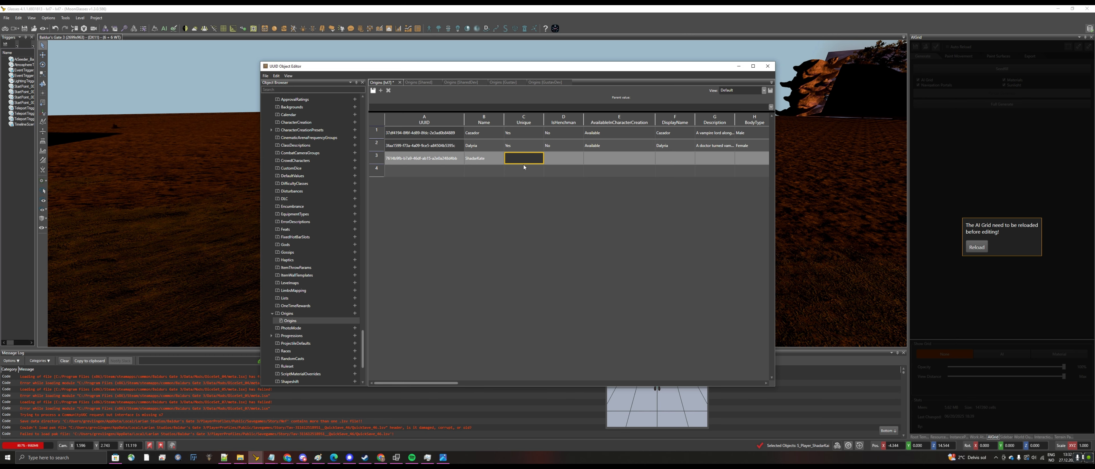
click(538, 160)
click(540, 160)
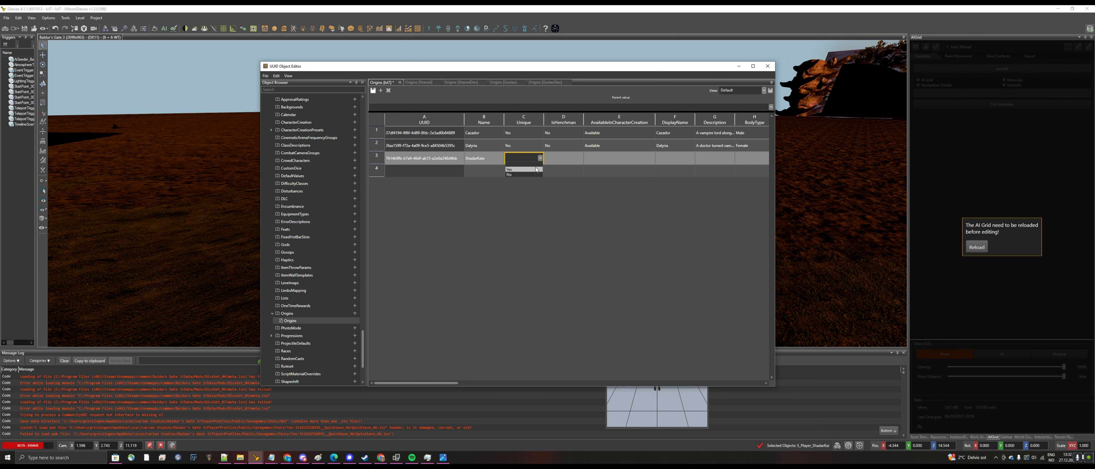
click(510, 170)
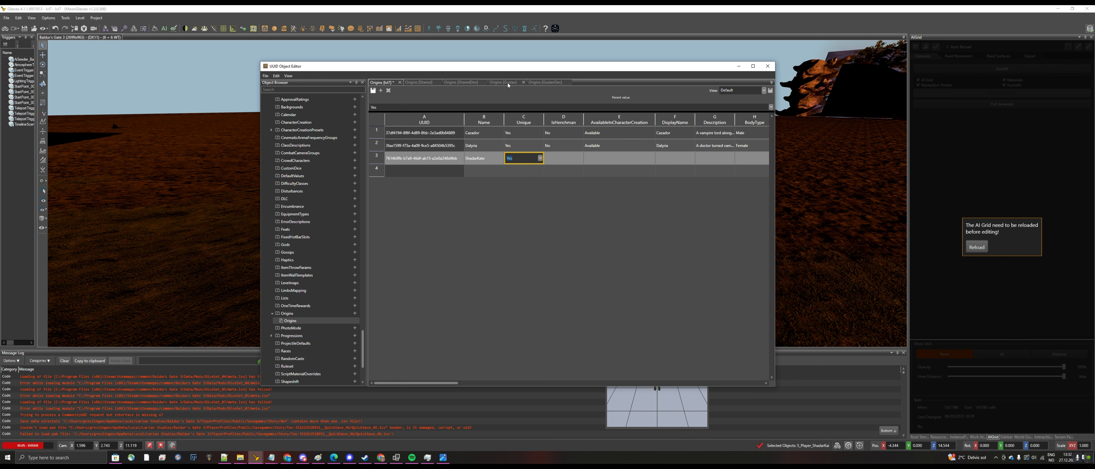
click(556, 83)
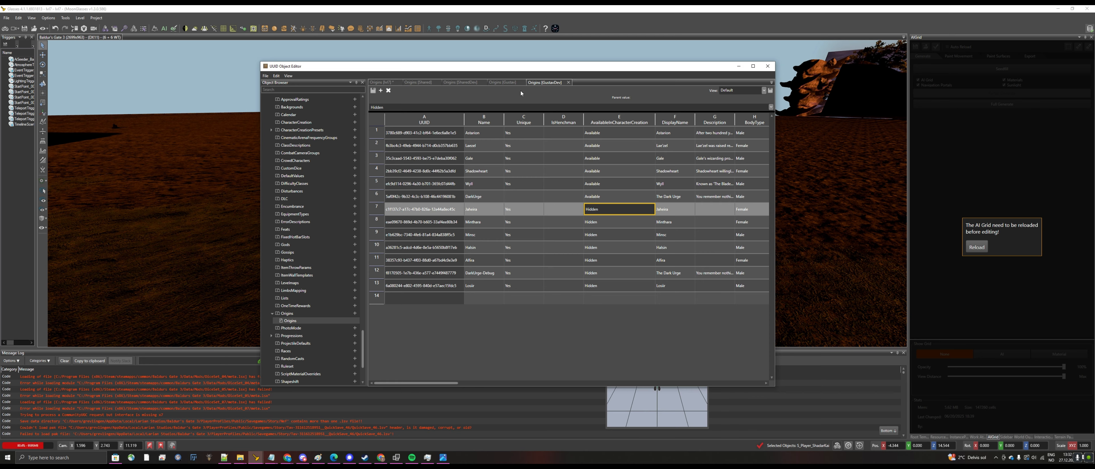
click(510, 82)
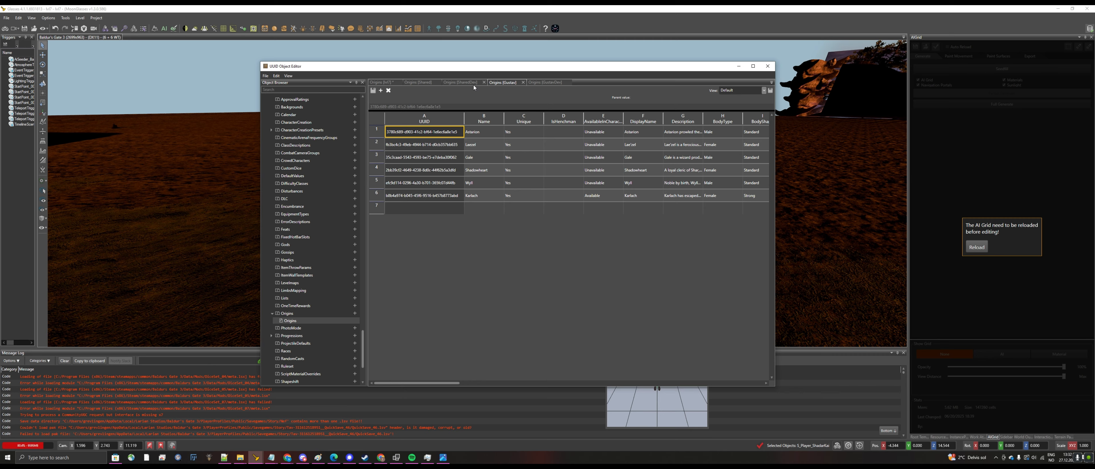
click(391, 83)
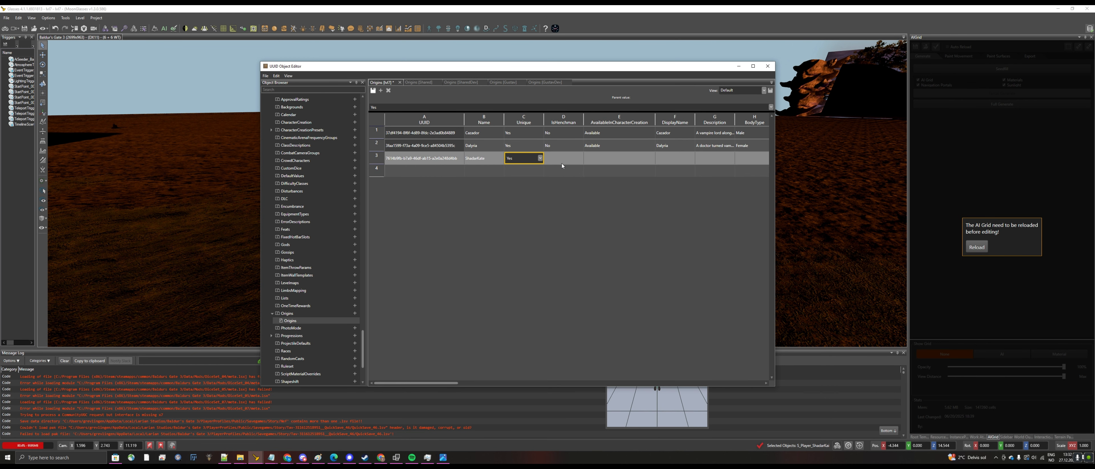
- Set IsHenchman to No for the ShadarKate entry and check the SharedDev hirelings for comparison
click(581, 159)
click(579, 159)
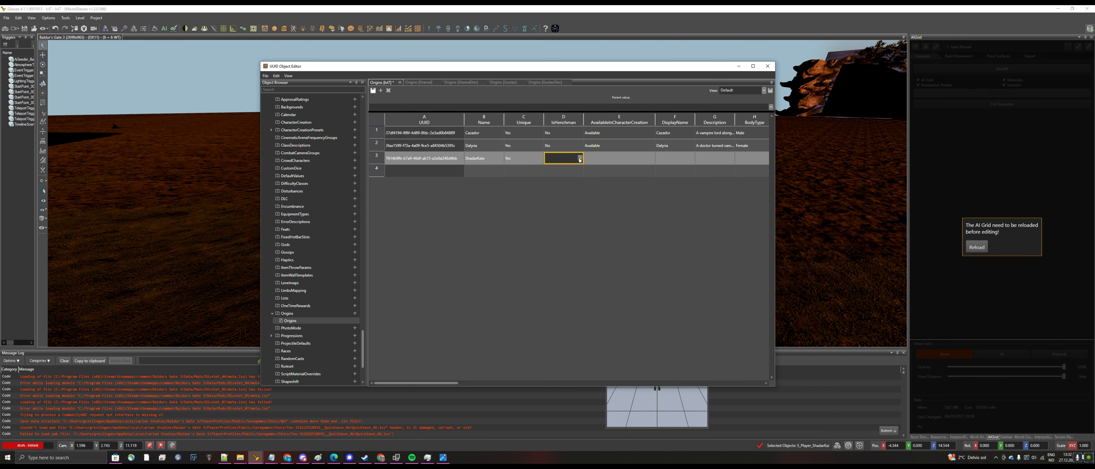
click(580, 159)
click(570, 174)
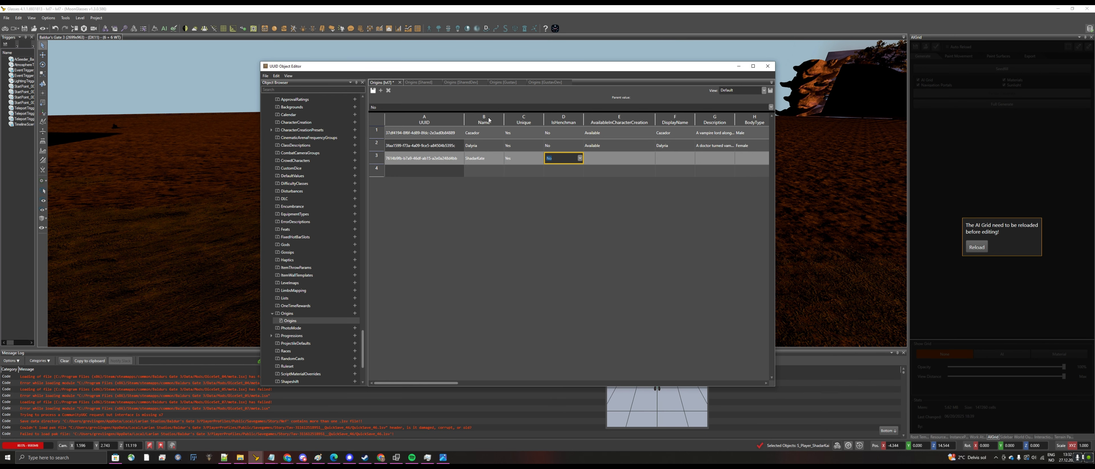
click(418, 82)
click(462, 82)
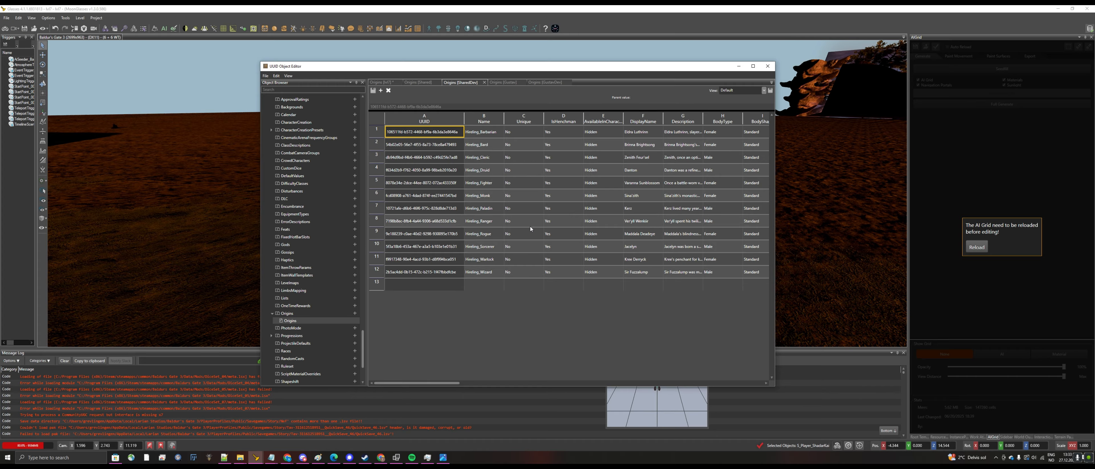
click(385, 82)
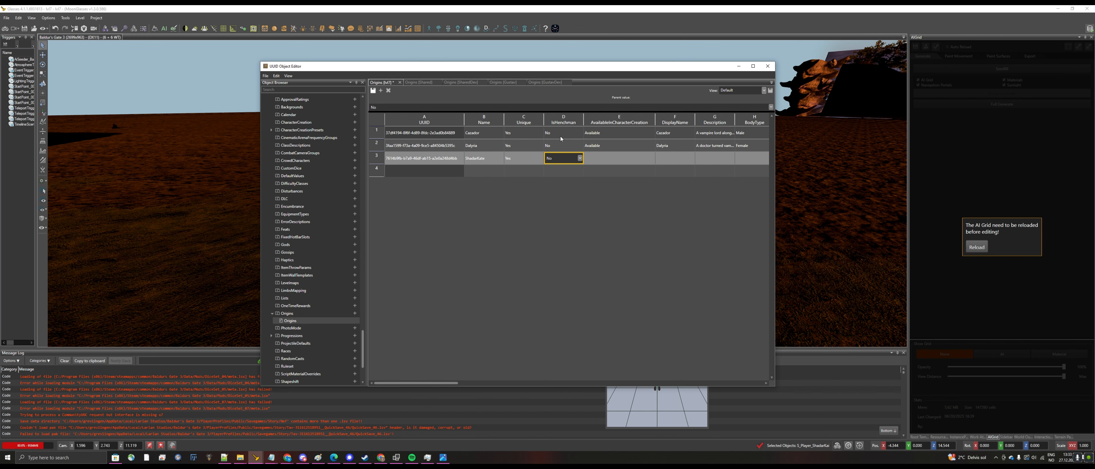
- Set the ShadarKate entry's AvailableInCharacterCreation to Available and its DisplayName to ShadarKate
click(651, 158)
click(652, 158)
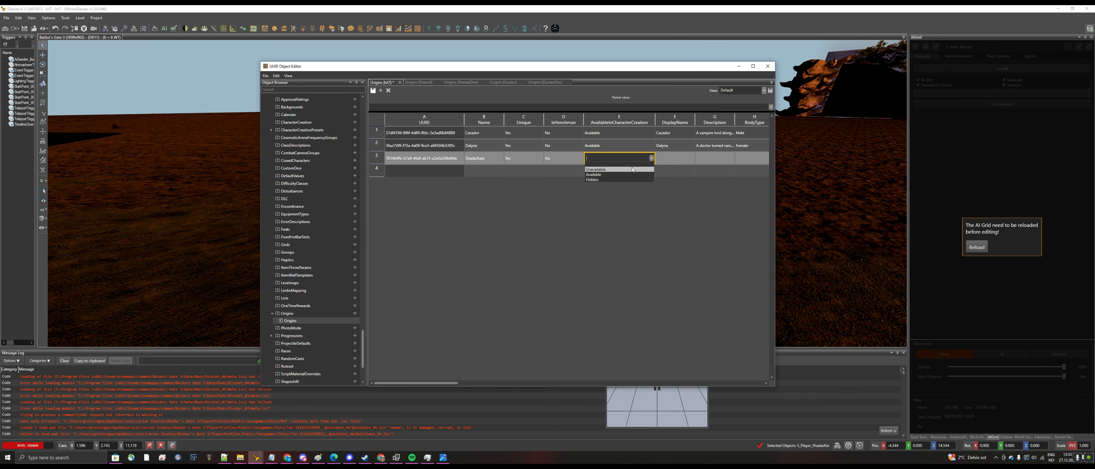
click(629, 174)
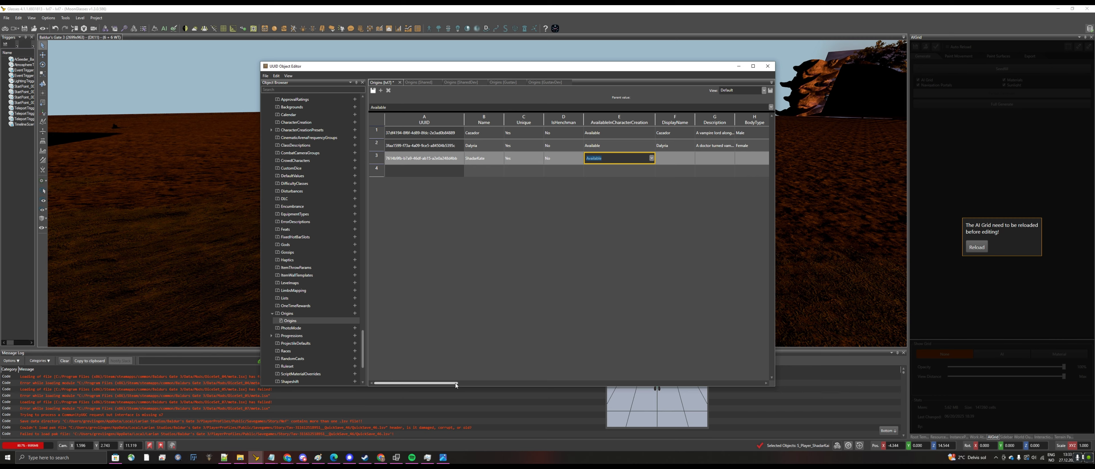
click(671, 161)
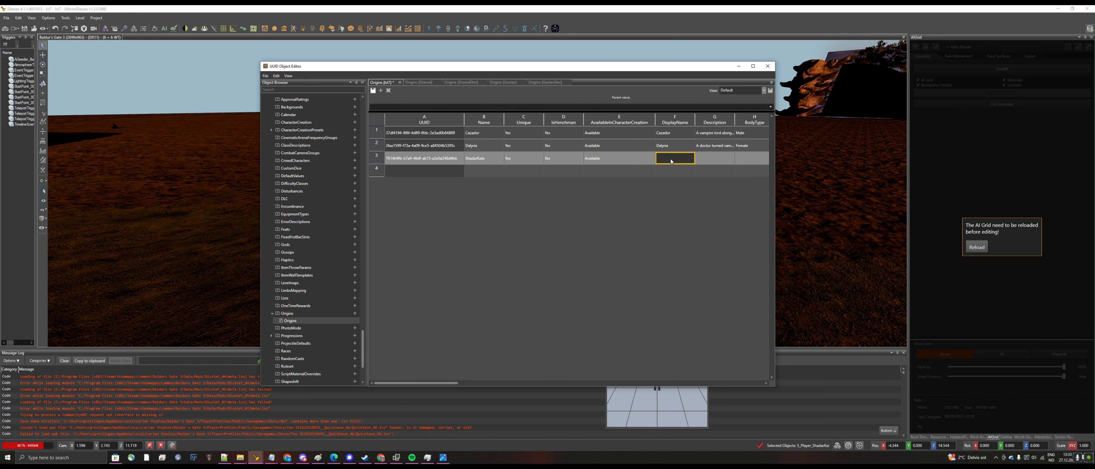
click(671, 159)
- Widen the Description column and describe the ShadarKate entry as "A Shadar Kai tutorial victim"
click(715, 161)
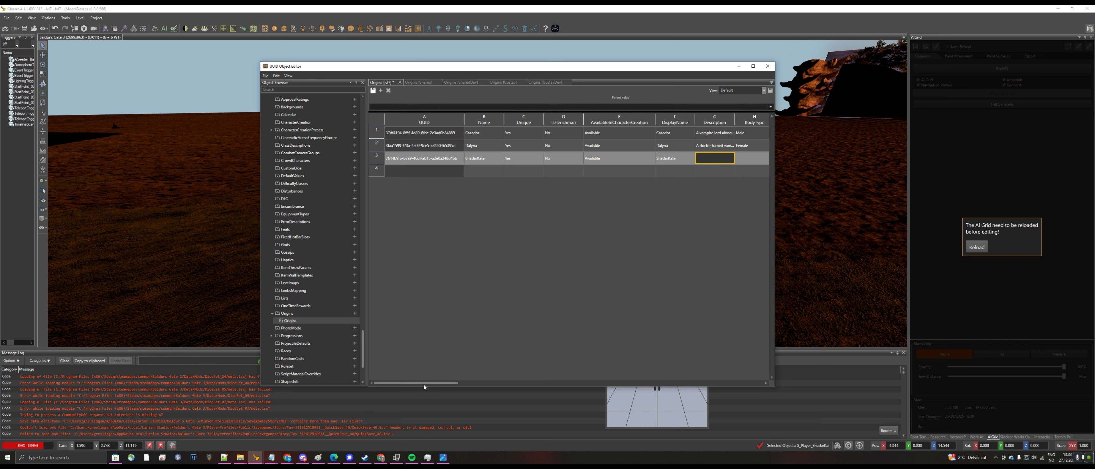
drag(423, 385, 471, 386)
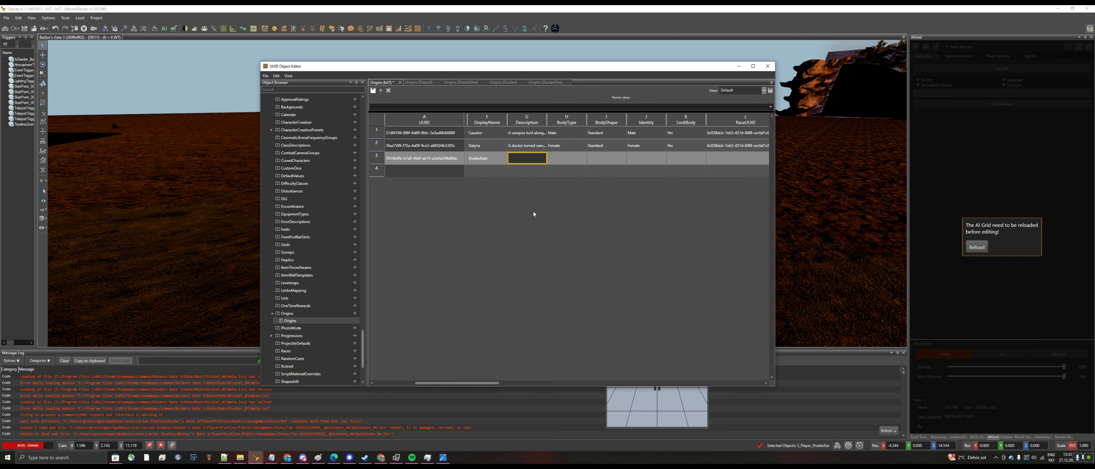
drag(547, 120, 603, 120)
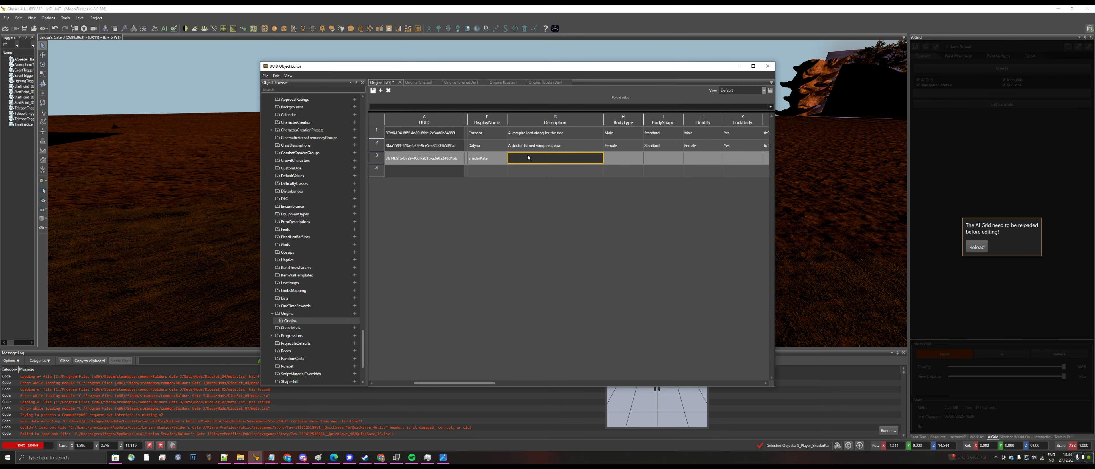
click(528, 157)
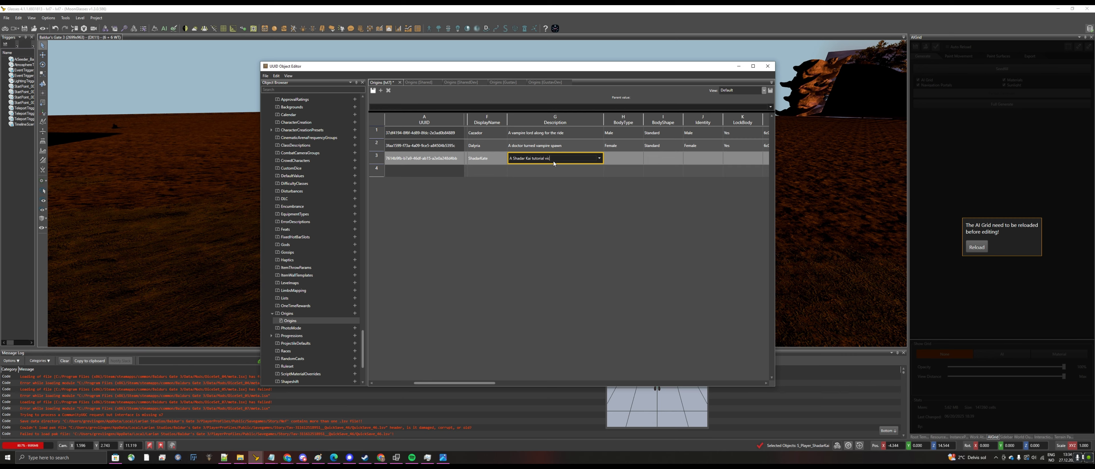
- Set the ShadarKate entry's BodyType to Female and its BodyShape to Standard
click(630, 158)
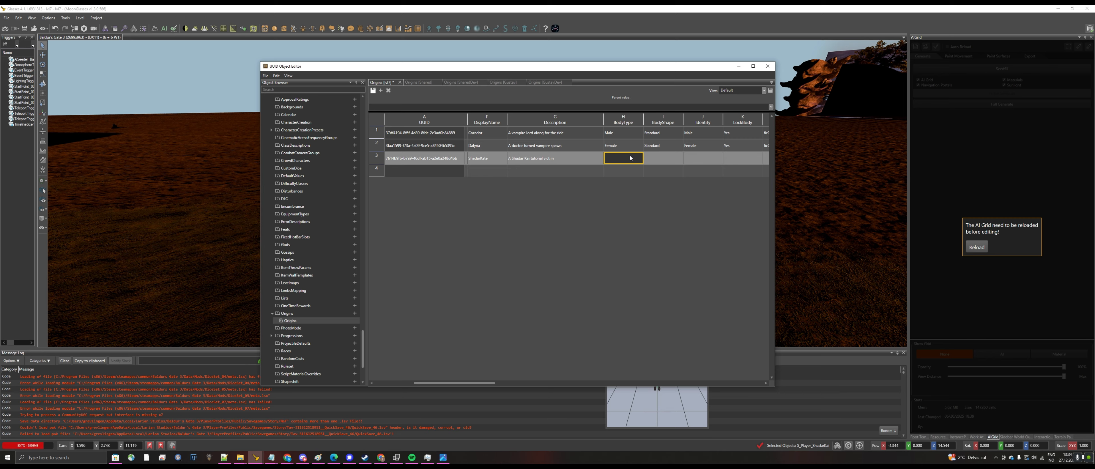
click(639, 158)
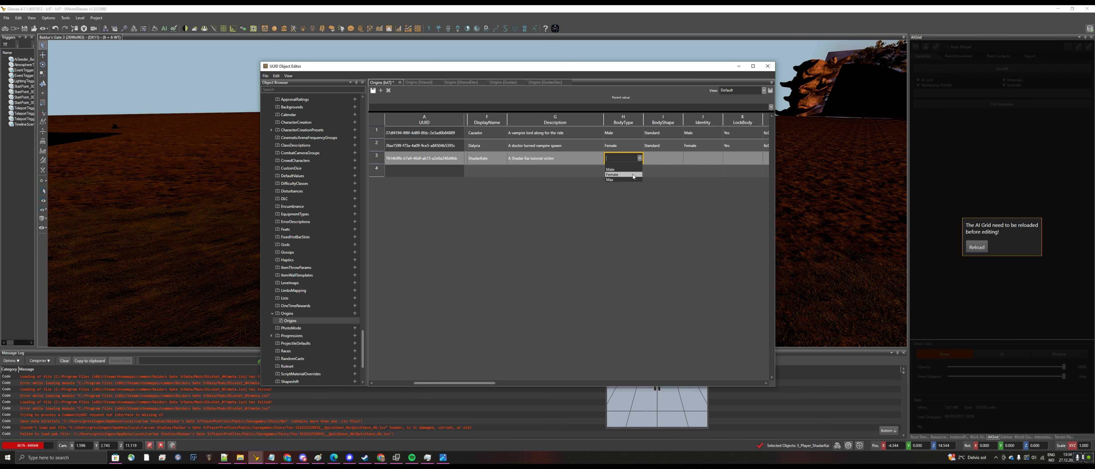
click(621, 167)
drag(482, 383, 516, 383)
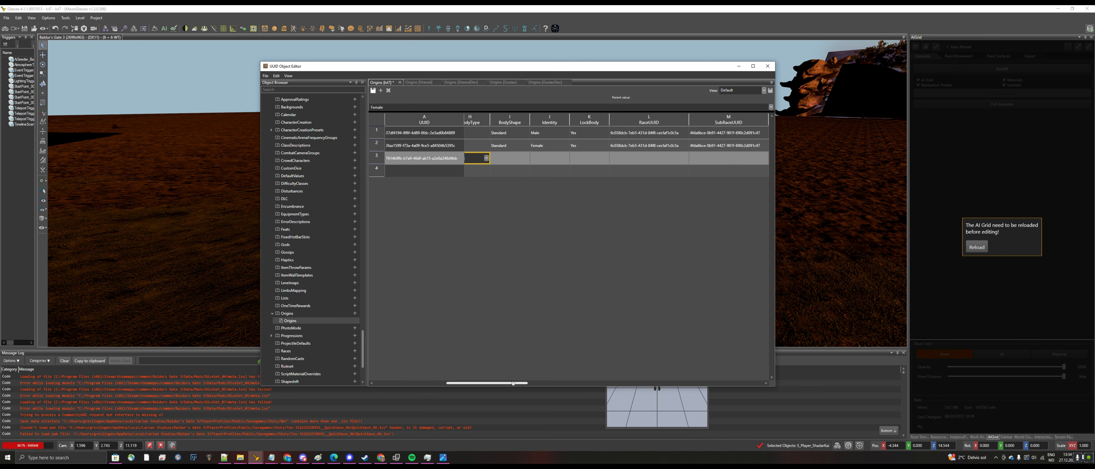
click(519, 159)
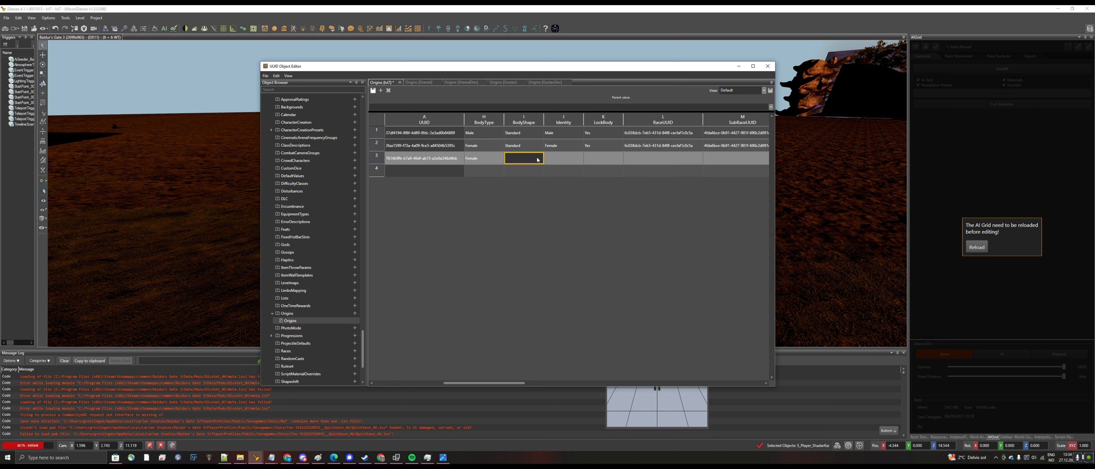
click(537, 159)
click(539, 158)
click(523, 167)
- Set the ShadarKate entry's Identity to Female and its LockBody to Yes
click(574, 160)
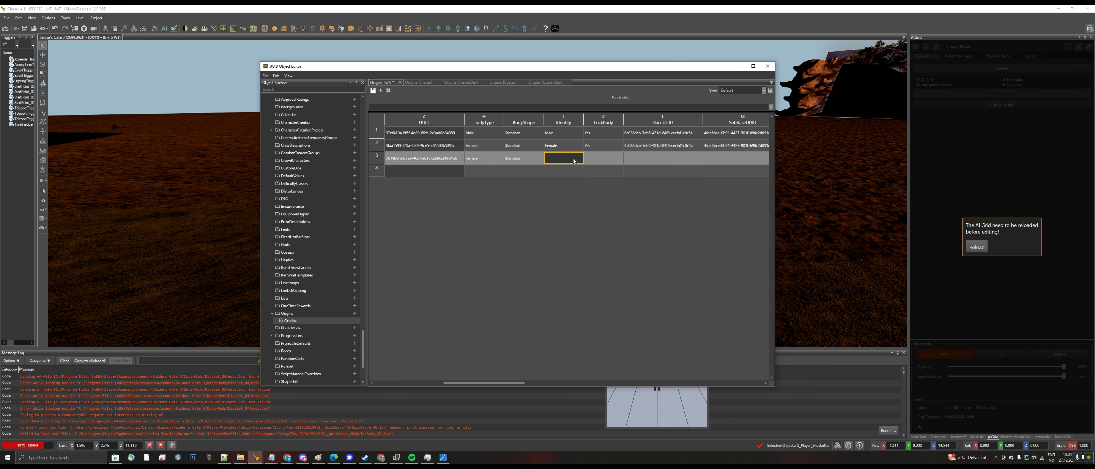
click(578, 160)
click(580, 160)
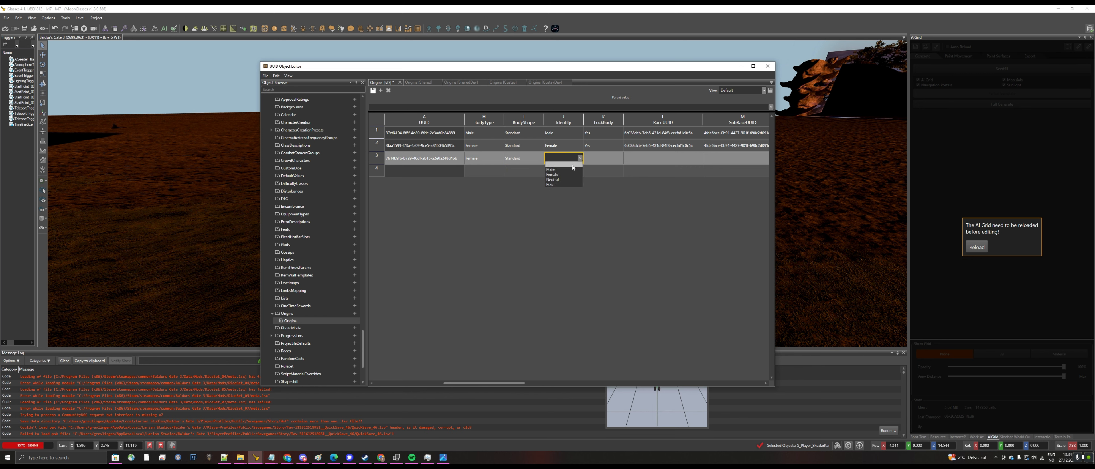
click(564, 176)
click(620, 158)
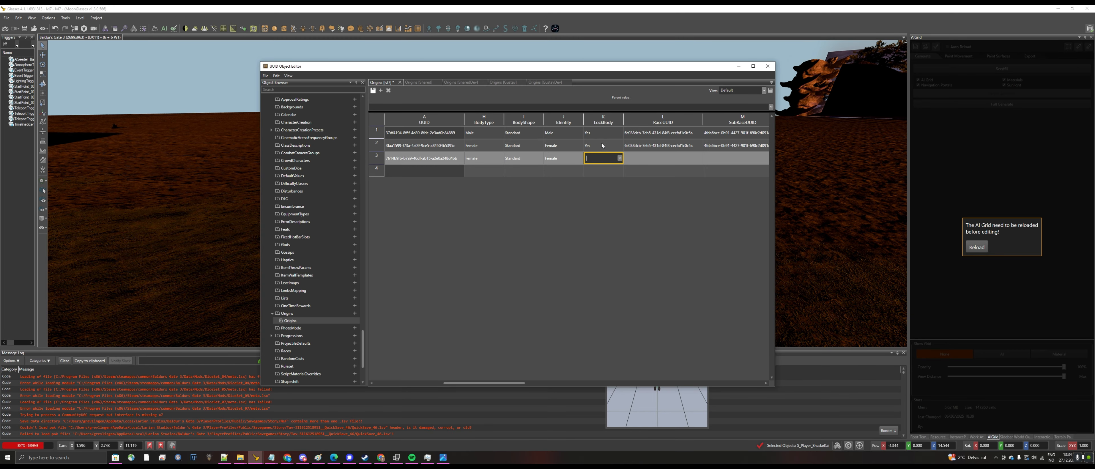
click(620, 159)
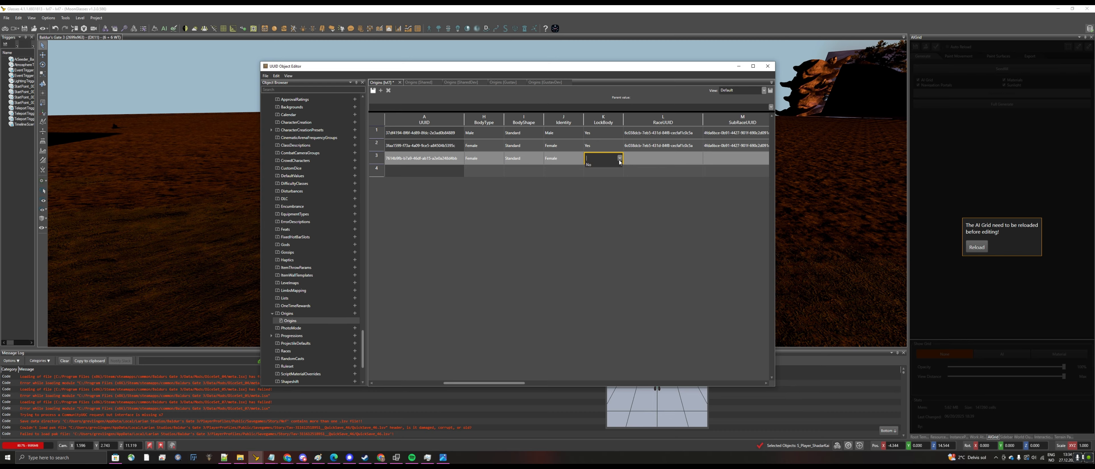
click(600, 167)
- Widen the side panel and examine the S_Player_ShadarKai character's properties, especially its Race and Stats
click(661, 145)
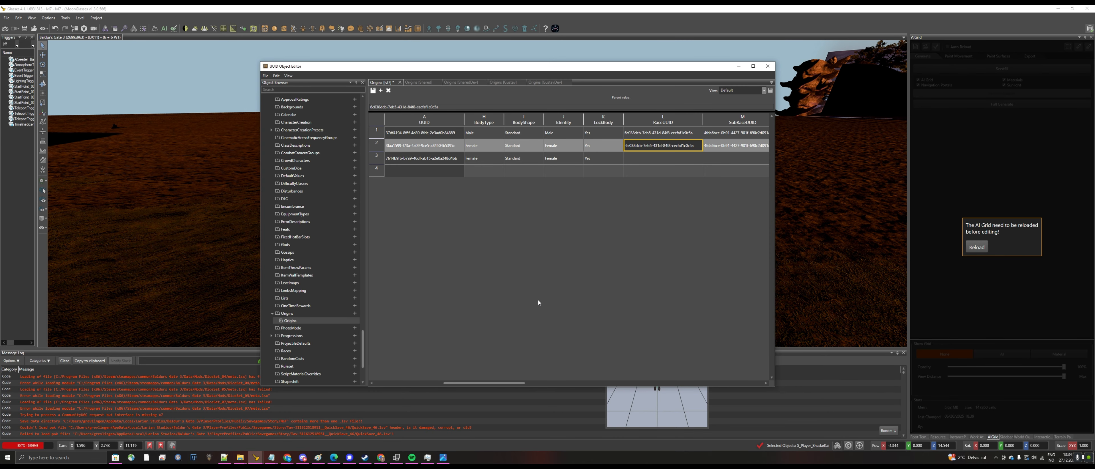
drag(501, 383, 530, 381)
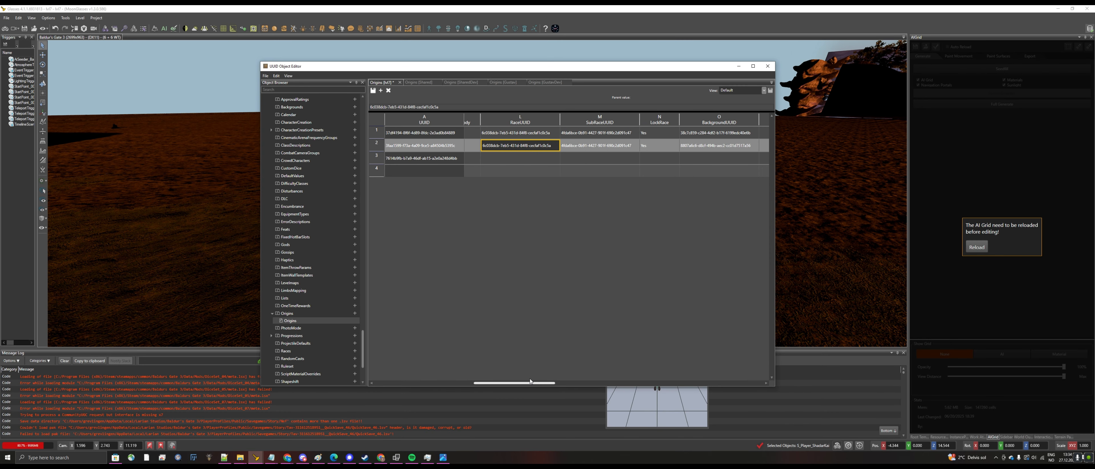
click(596, 15)
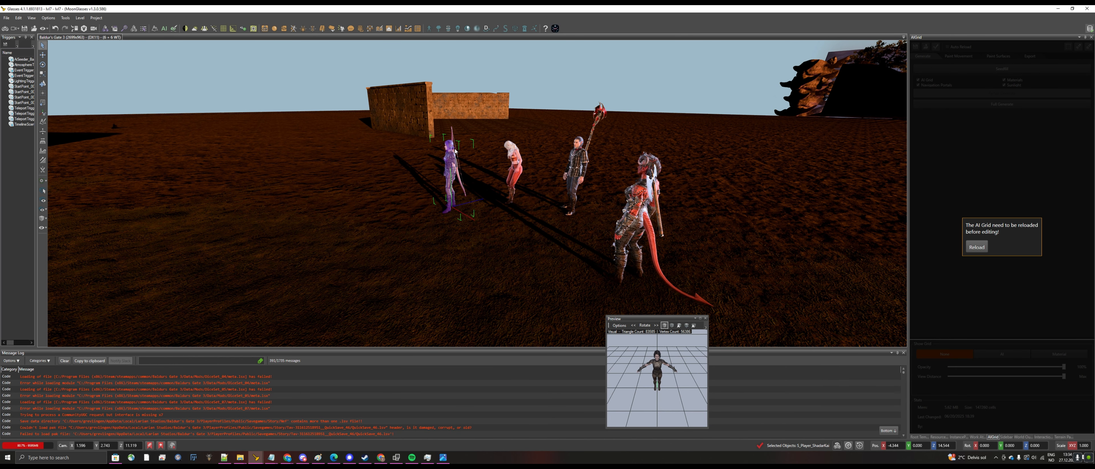
drag(908, 278, 720, 291)
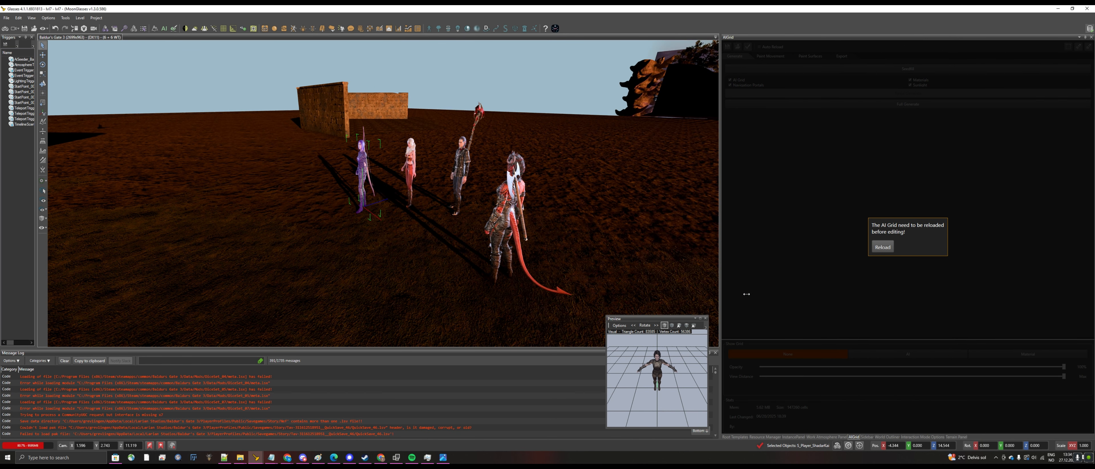
click(867, 437)
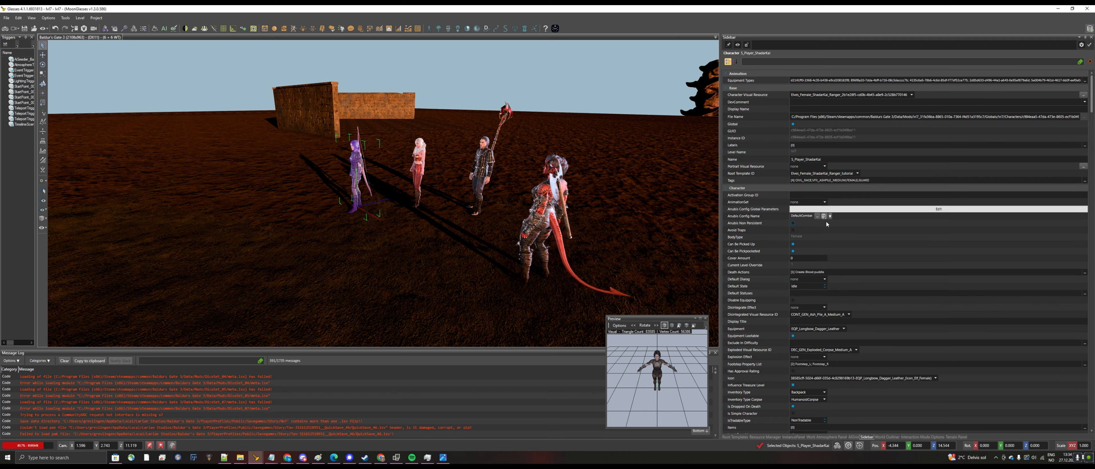
scroll(859, 258, down, 6)
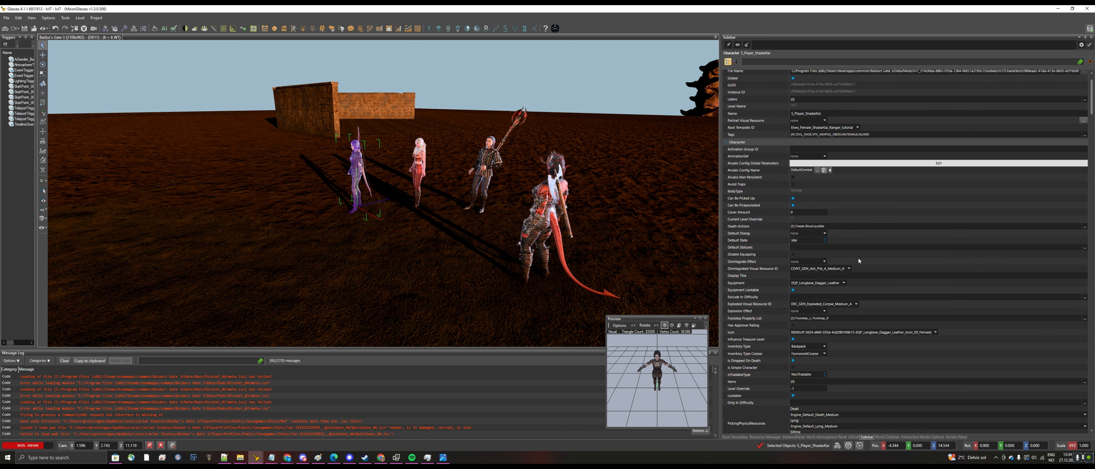
scroll(859, 259, down, 3)
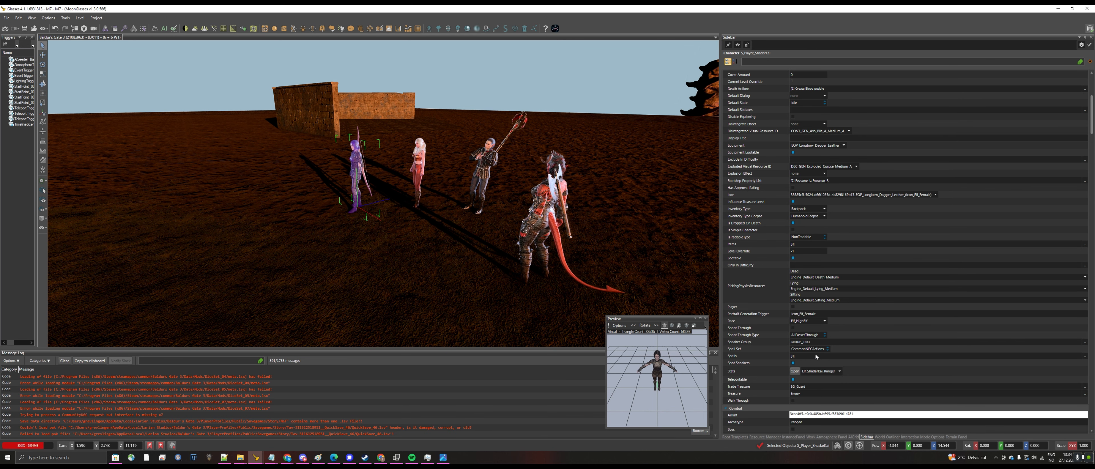
scroll(807, 301, down, 11)
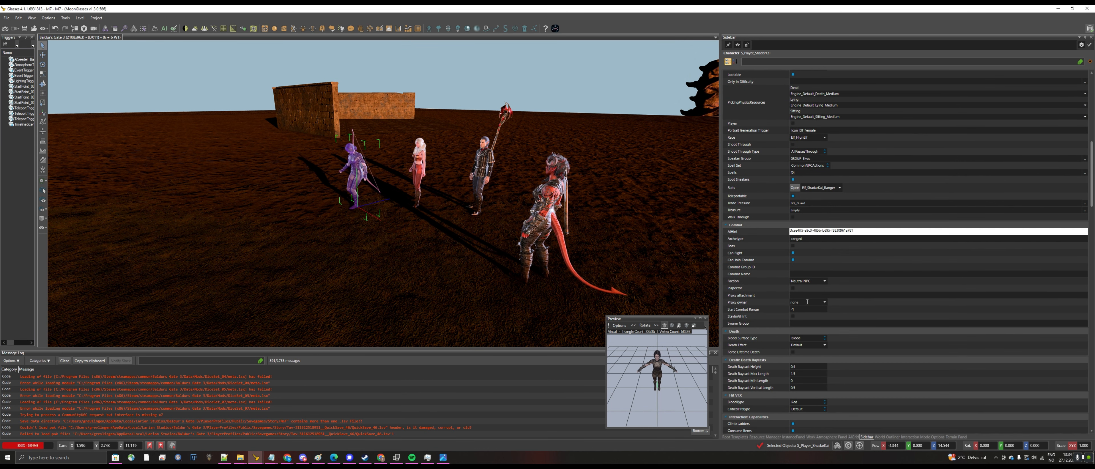
scroll(836, 310, up, 7)
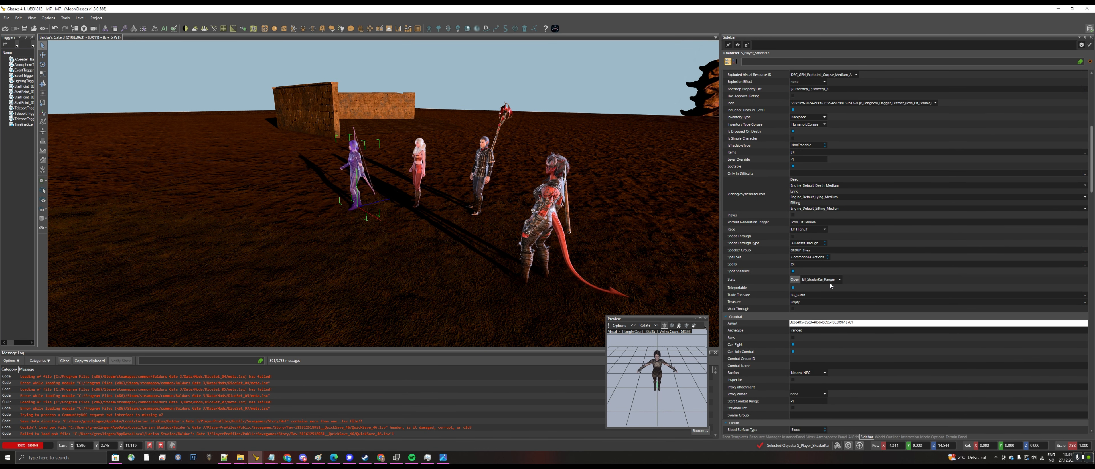
scroll(831, 285, up, 9)
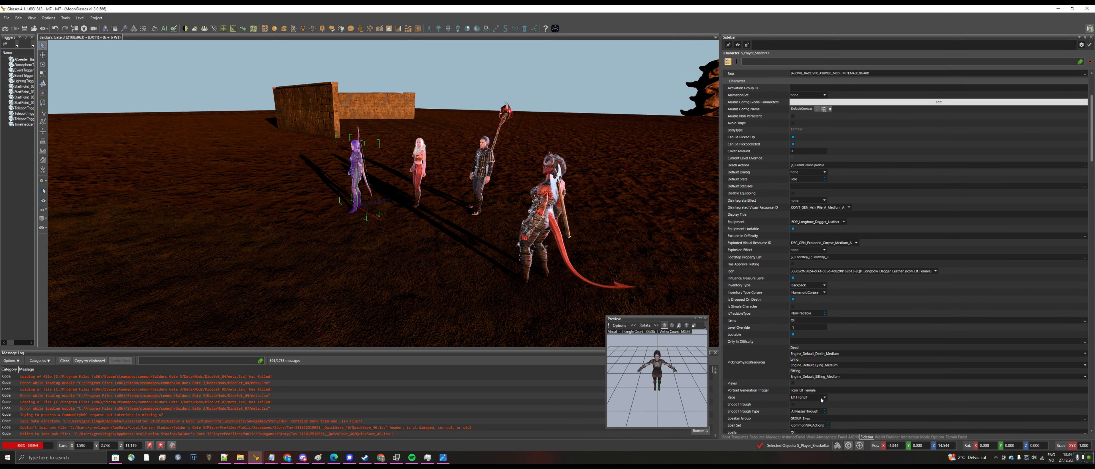
scroll(827, 353, down, 3)
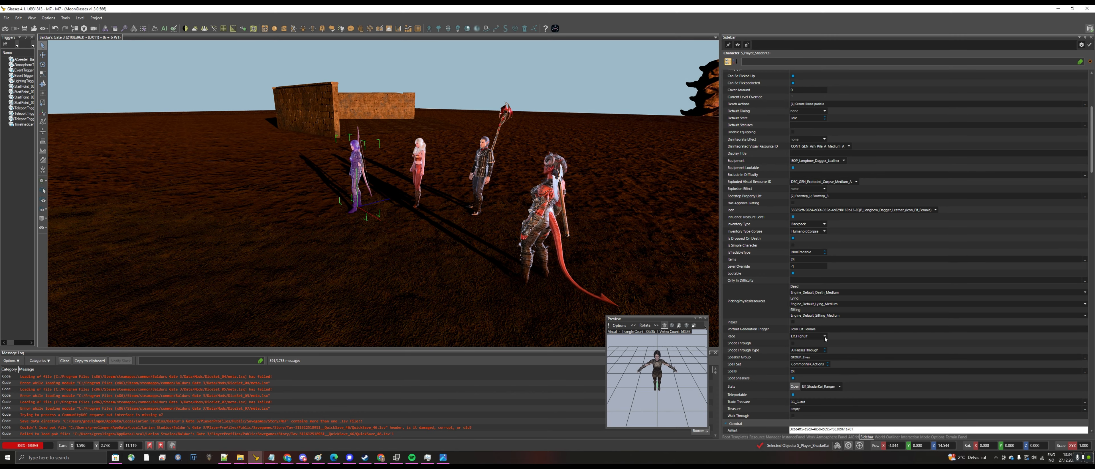
click(825, 337)
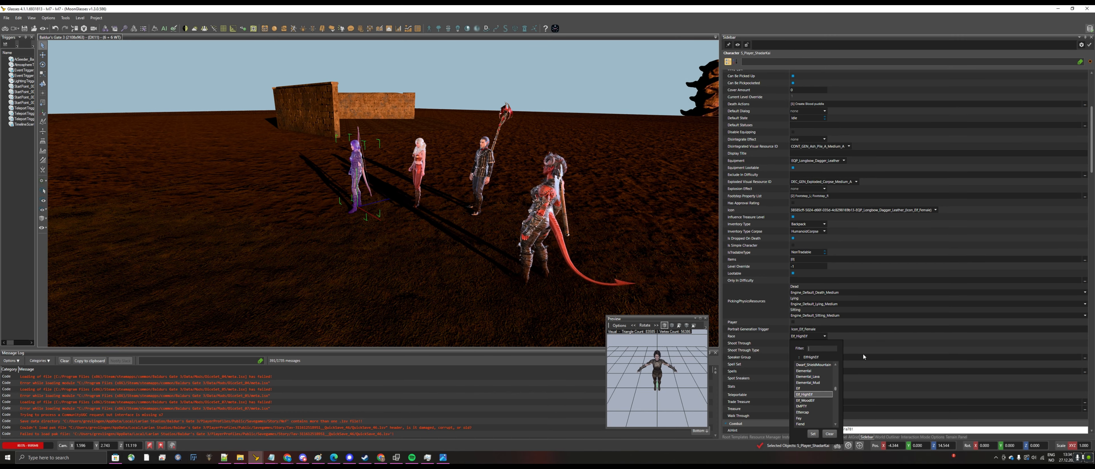
click(862, 344)
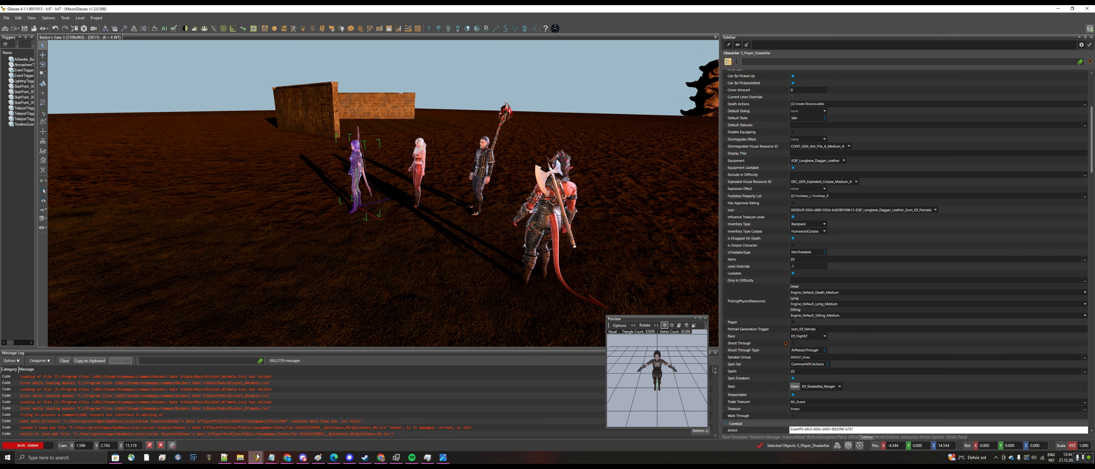
- Return to the Int7 Origins table and copy the RaceUUID of the second entry into the ShadarKate entry
click(292, 430)
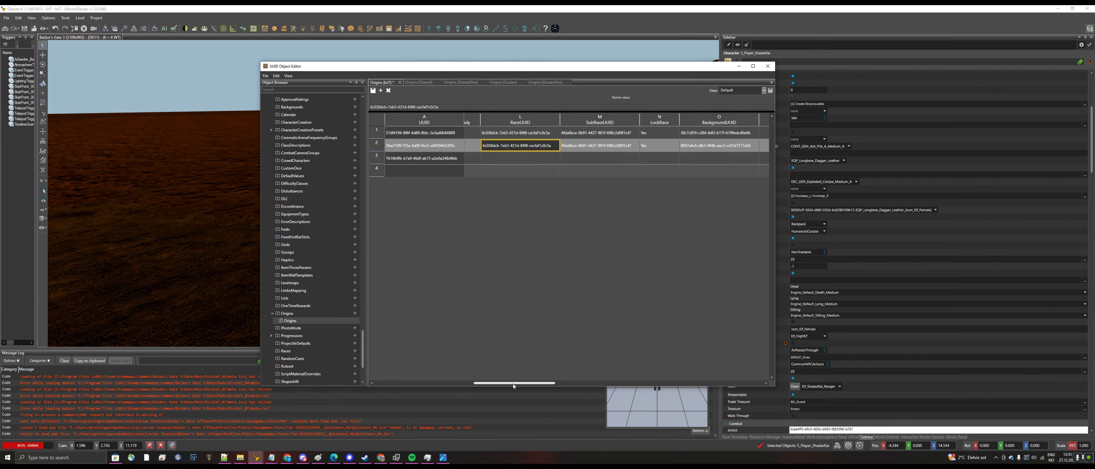
drag(513, 383, 390, 381)
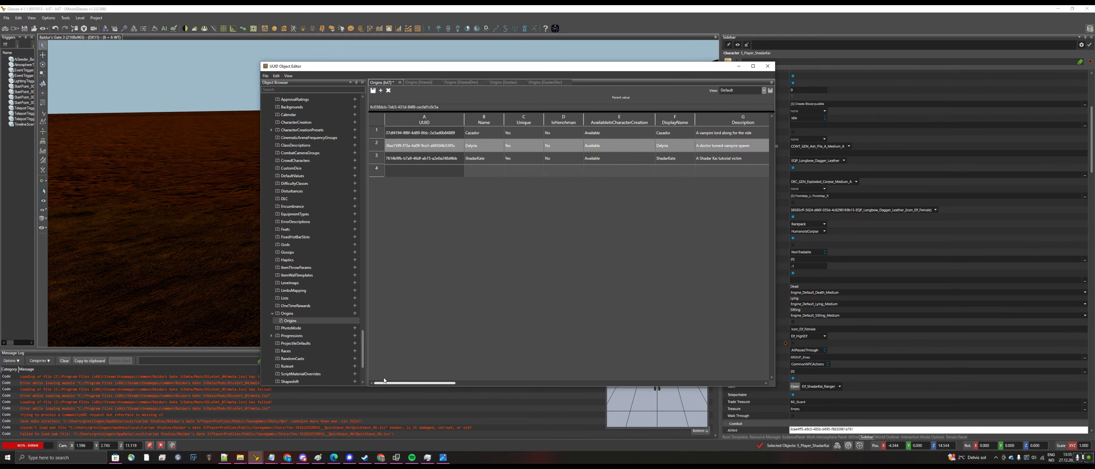
drag(415, 384, 510, 383)
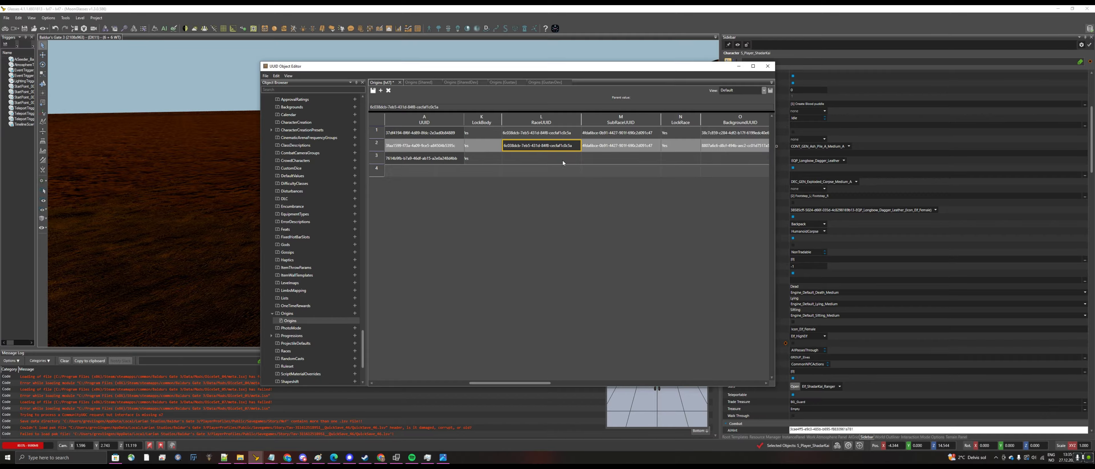
double_click(560, 149)
key(ctrl+c)
click(548, 158)
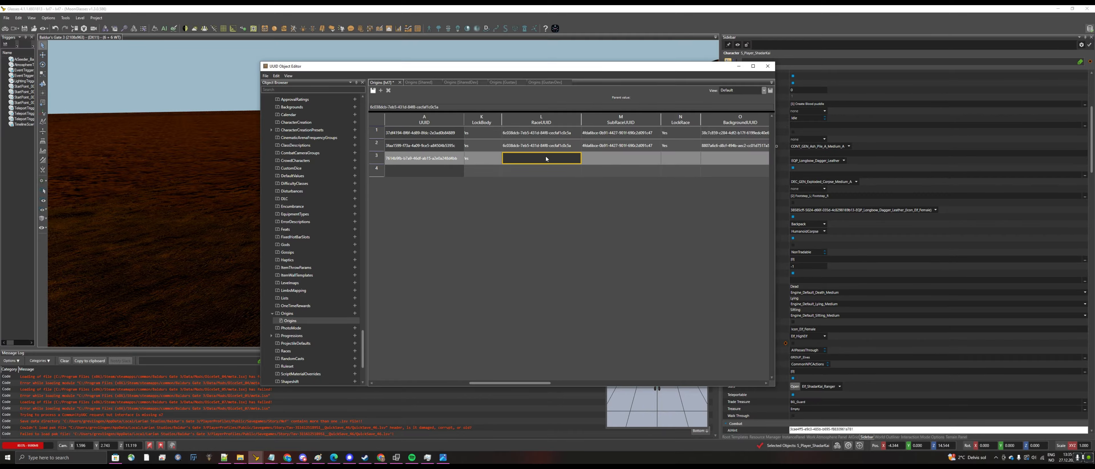
key(ctrl+v)
- Copy the SubRaceUUID of the second entry into the ShadarKate entry
click(611, 145)
key(ctrl+a)
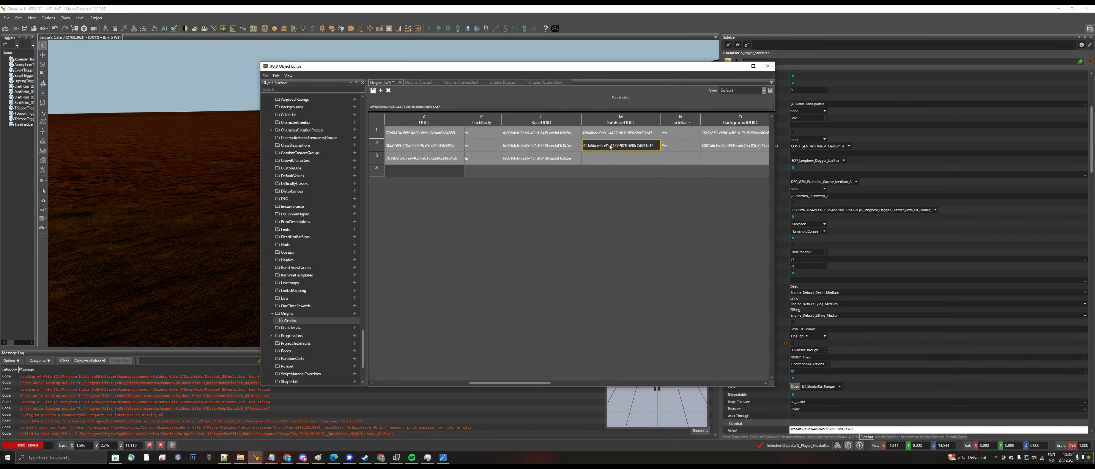
key(ctrl+c)
click(613, 159)
key(ctrl+v)
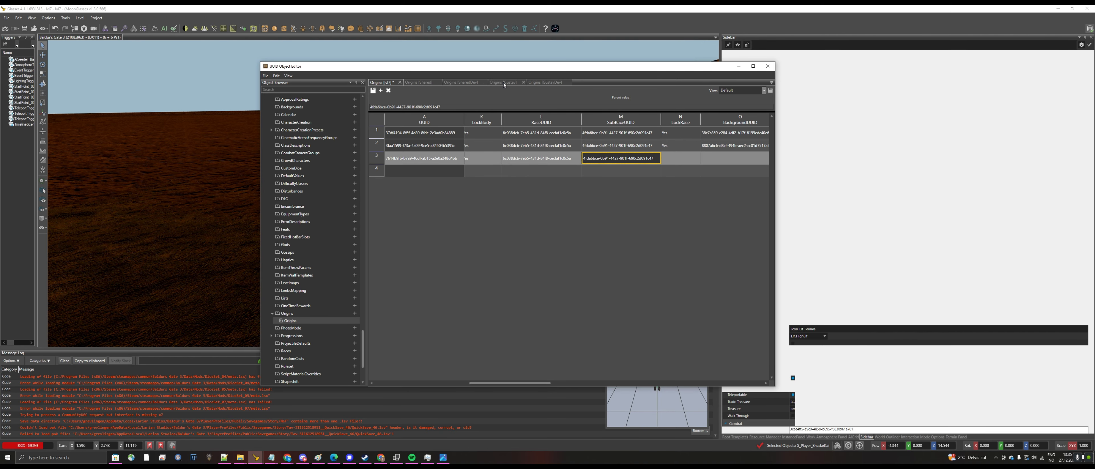
- Review the RaceUUID, SubRaceUUID, LockRace and BackgroundUUID columns of the GustavDev origins for reference
click(543, 83)
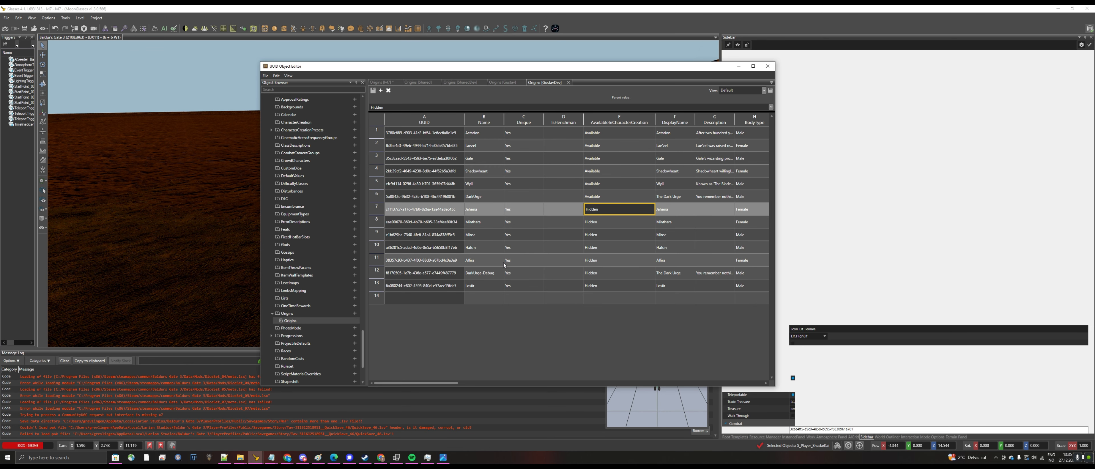
click(500, 147)
drag(444, 386, 545, 384)
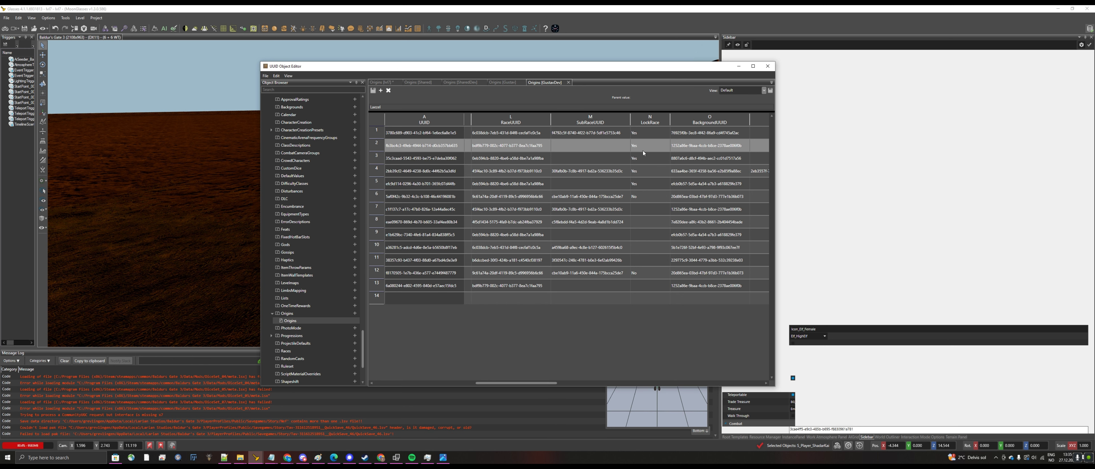
click(380, 83)
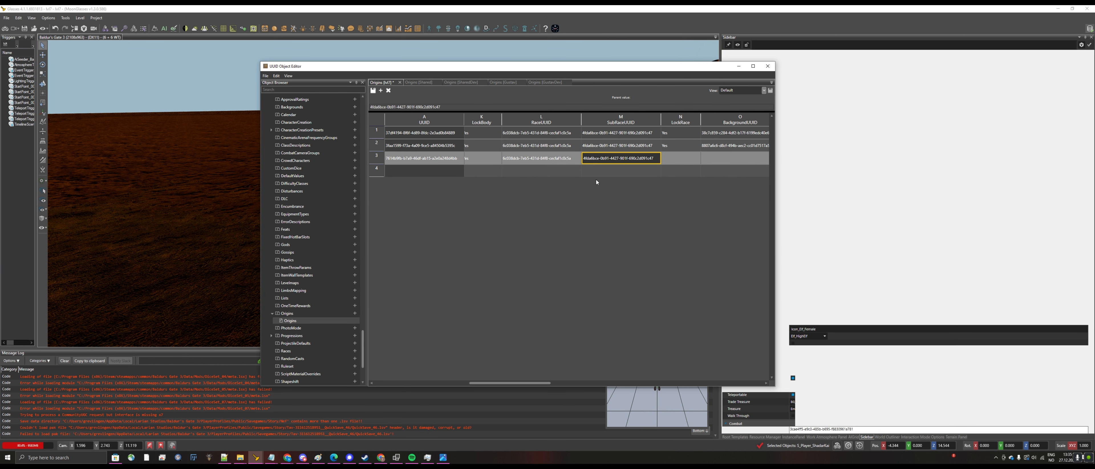
- Set the ShadarKate entry's LockRace to Yes
click(682, 156)
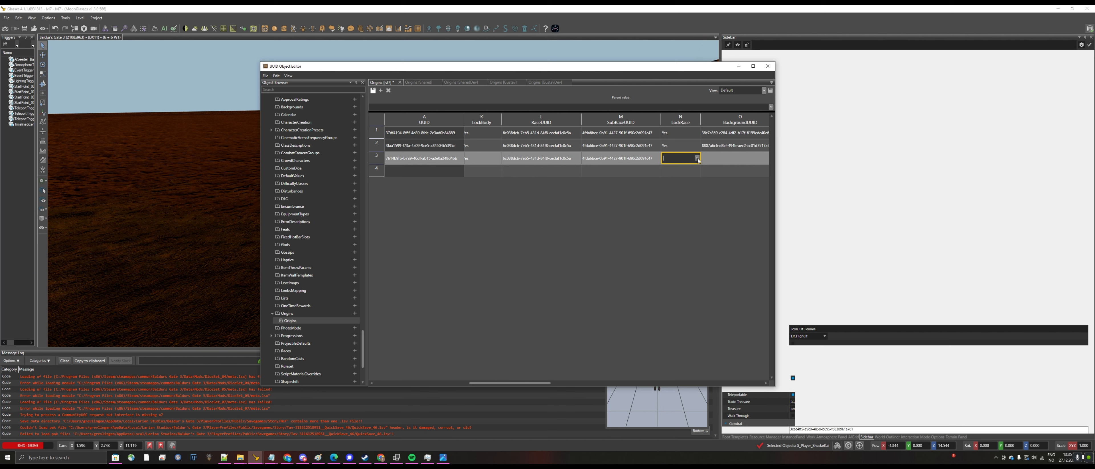
click(696, 158)
click(680, 170)
- Copy the BackgroundUUID of the second entry into the ShadarKate entry
drag(534, 385, 570, 388)
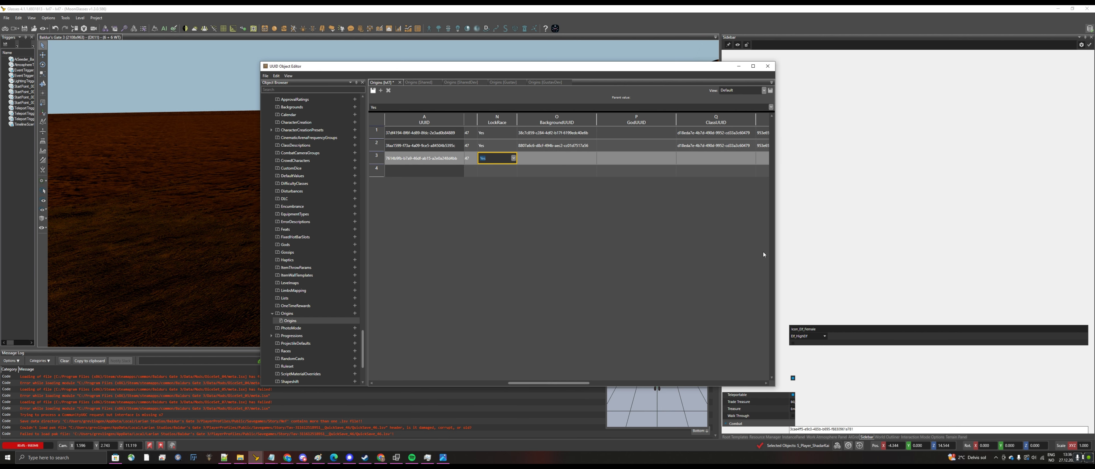
click(585, 158)
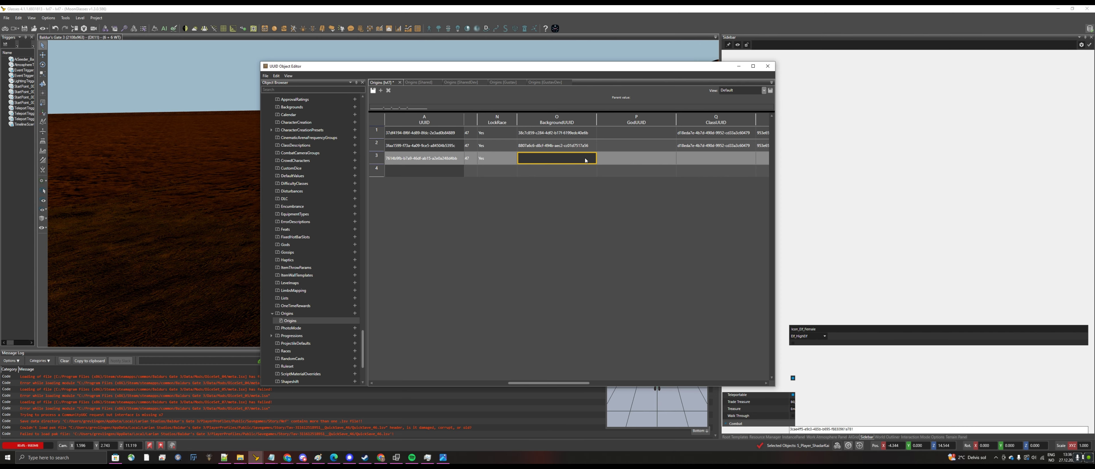
click(584, 147)
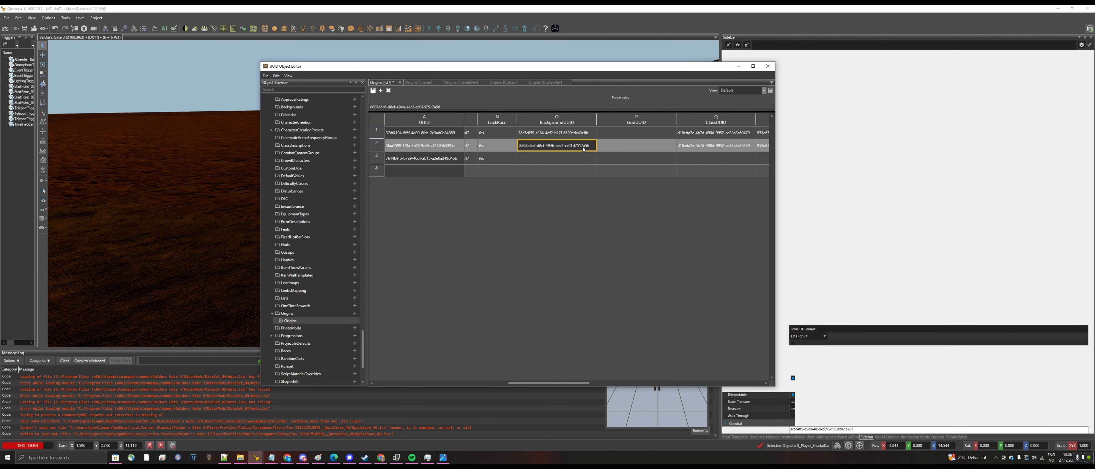
click(559, 161)
key(ctrl+v)
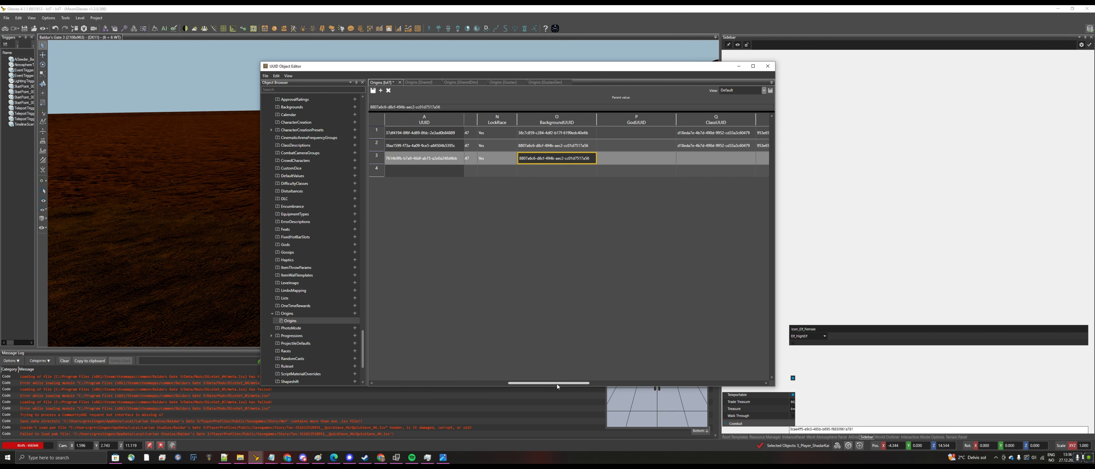
- Copy the ClassUUID and SubClassUUID of the second entry into the ShadarKate entry
drag(557, 385, 595, 383)
click(543, 147)
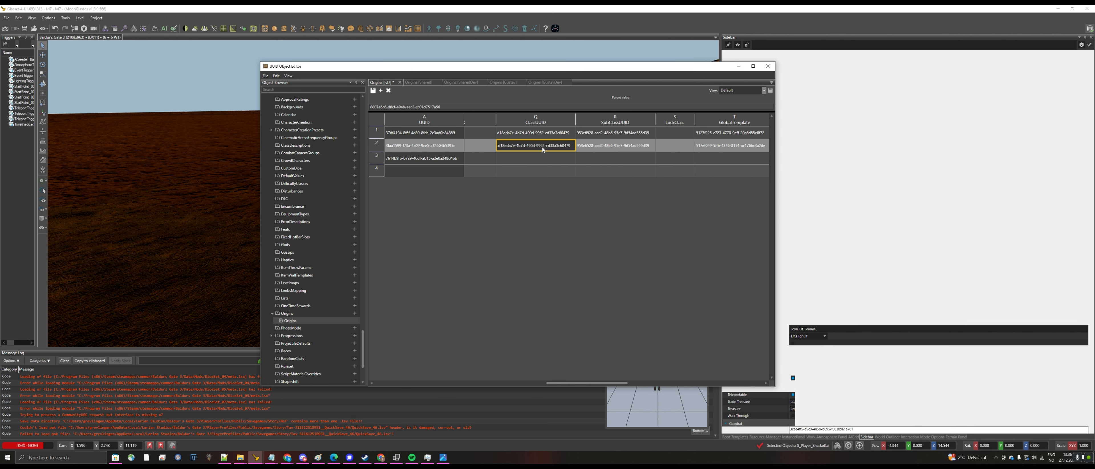
key(ctrl+c)
click(550, 155)
key(ctrl+v)
click(612, 137)
click(613, 146)
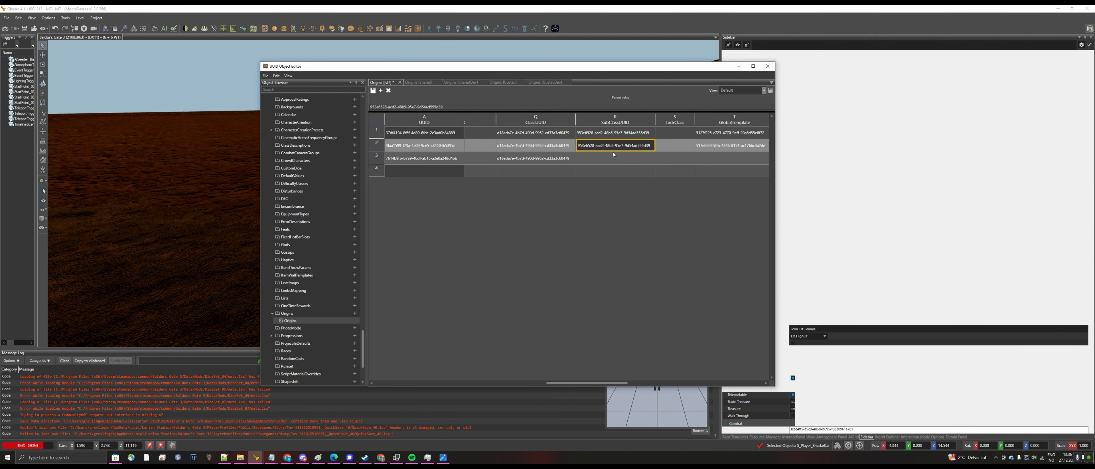
click(612, 160)
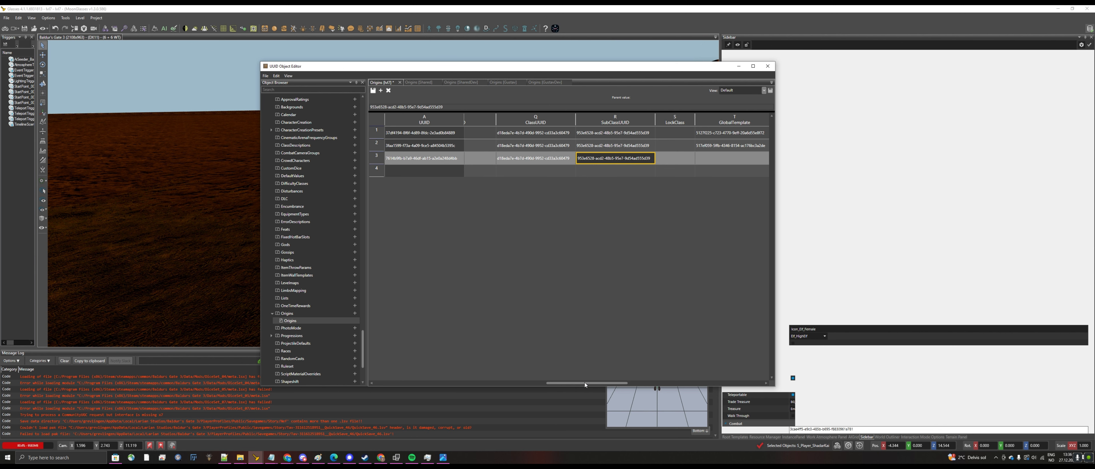
- Compare the first entry's GlobalTemplate value with the GUID of the S_Player_Cazador character
drag(602, 384, 620, 385)
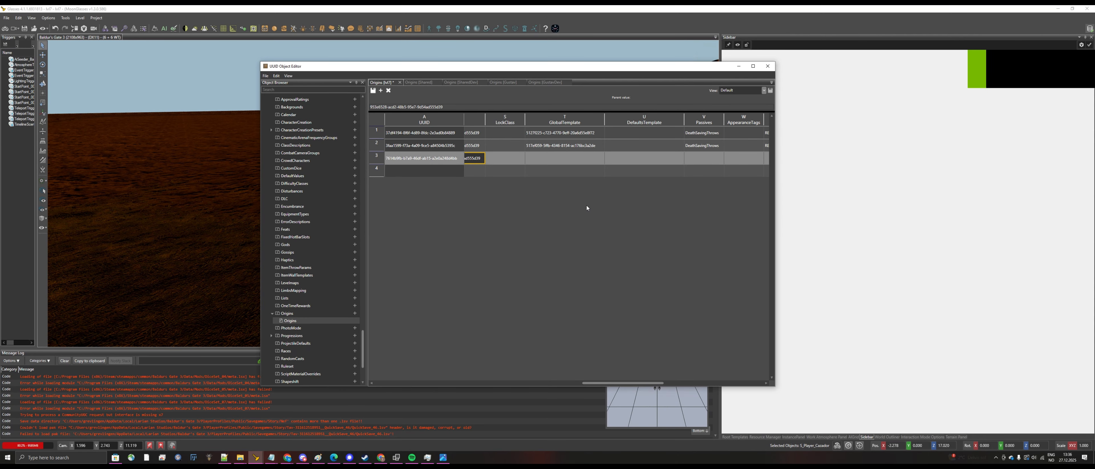
click(867, 438)
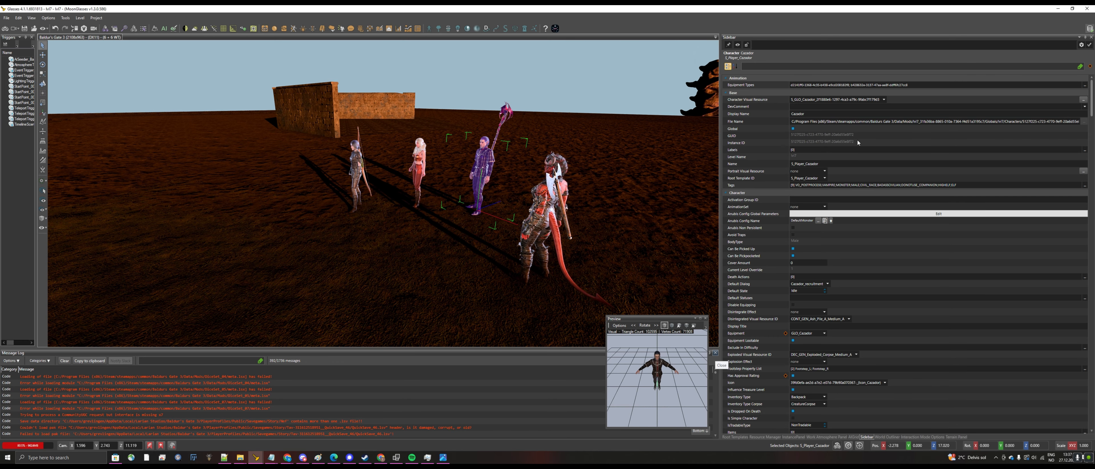
mouse_move(257, 458)
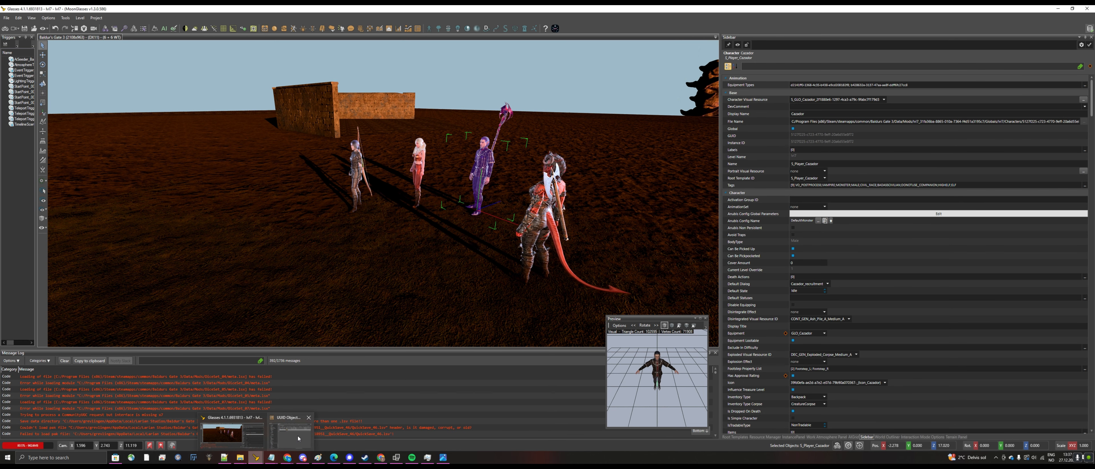
click(298, 436)
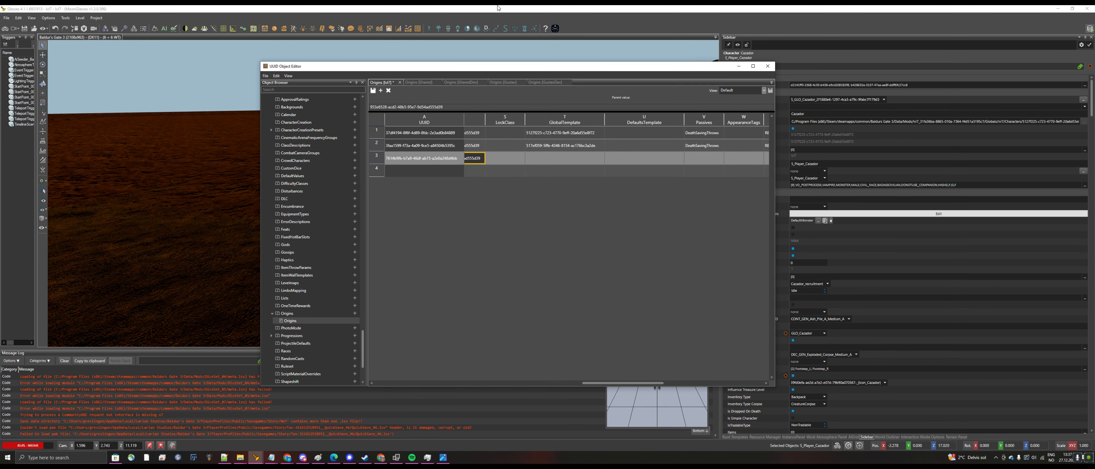
- Copy the GUID of the S_Player_ShadarKai character into the ShadarKate entry's GlobalTemplate
click(232, 238)
click(357, 174)
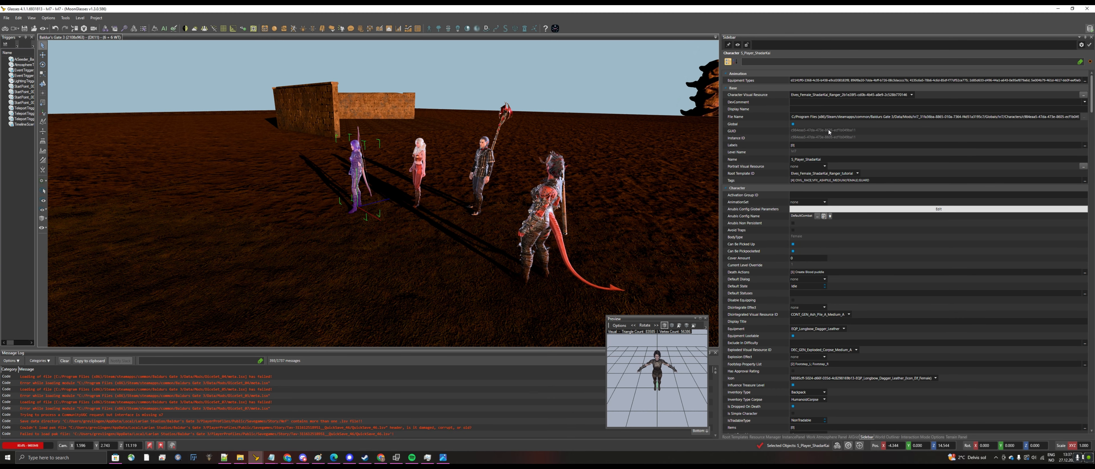
right_click(724, 136)
click(786, 156)
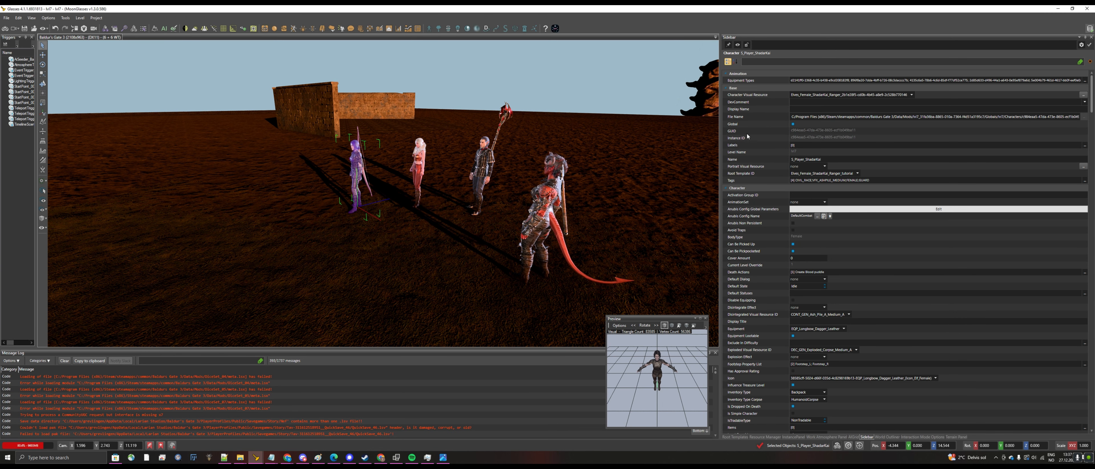
mouse_move(256, 459)
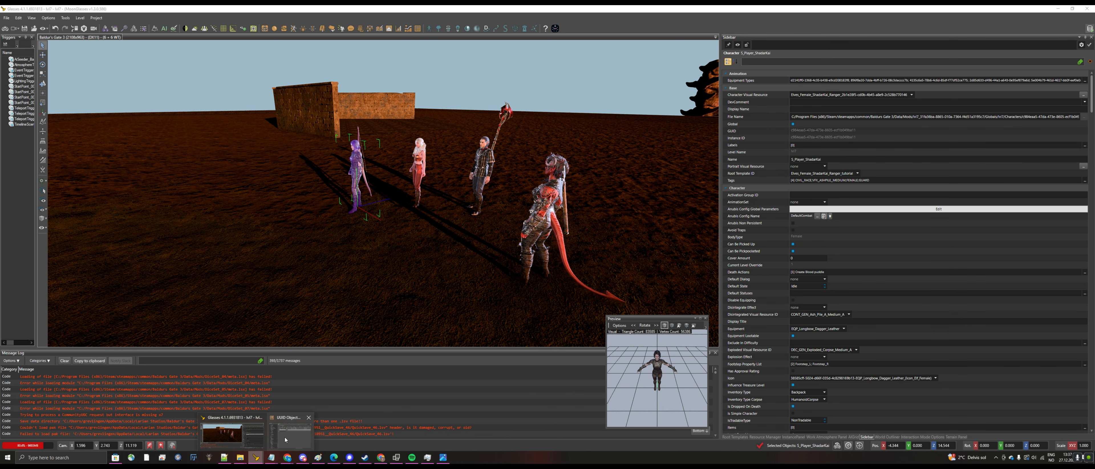
click(291, 431)
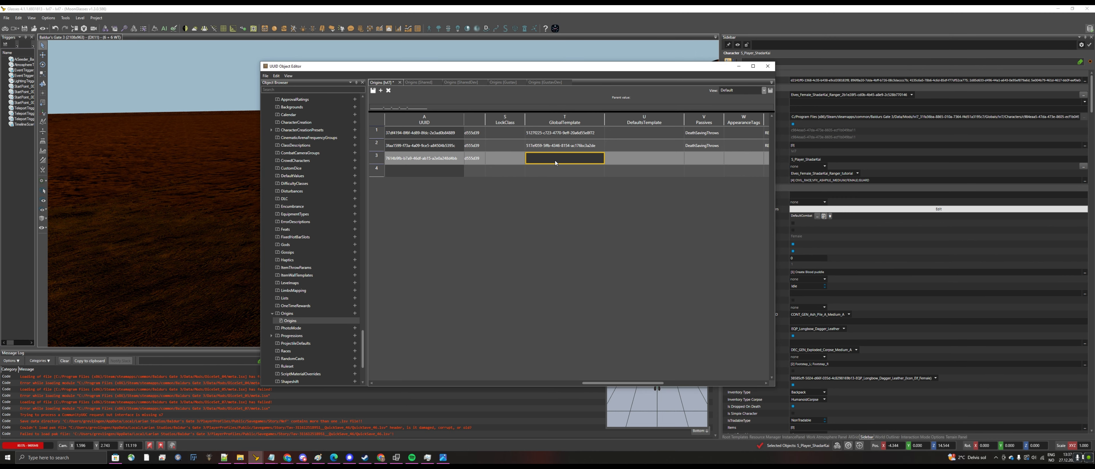
key(ctrl+v)
- Copy the second entry's Passives value, DeathSavingThrows, into the ShadarKate entry
click(703, 147)
key(ctrl+c)
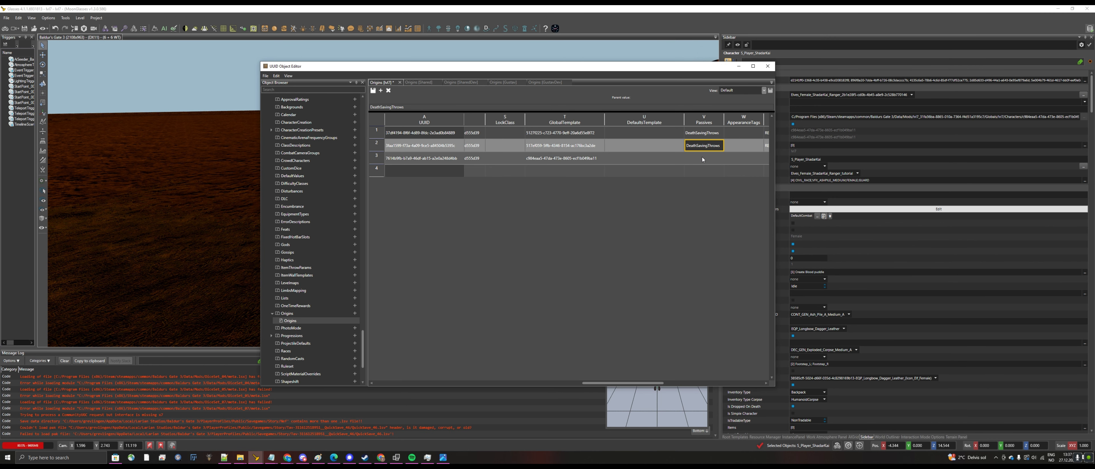
click(703, 158)
key(ctrl+v)
- Copy the second entry's ReallyTags value REALLY_ELF and AppearanceLocked value Yes into the ShadarKate entry
drag(612, 386, 652, 385)
click(599, 147)
key(ctrl+c)
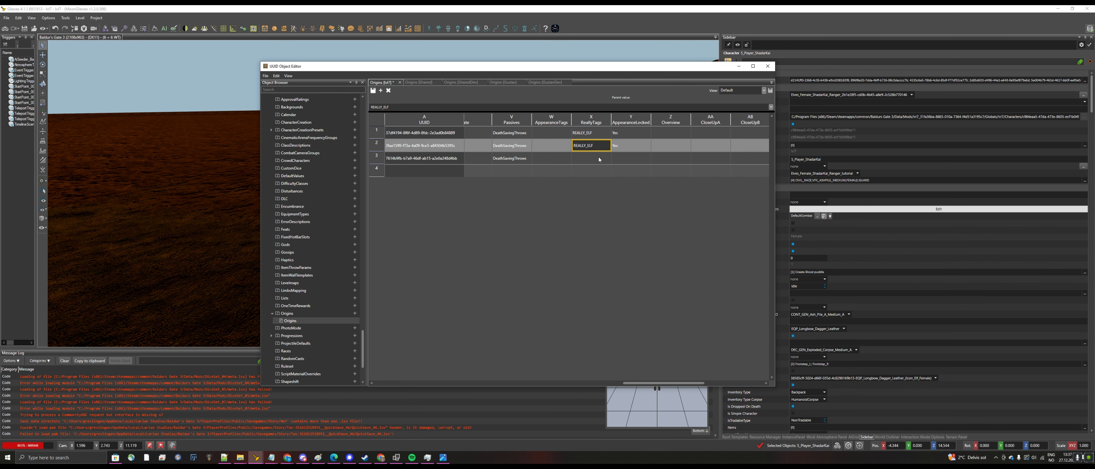
click(599, 157)
key(ctrl+v)
click(638, 145)
key(ctrl+c)
click(635, 156)
key(ctrl+v)
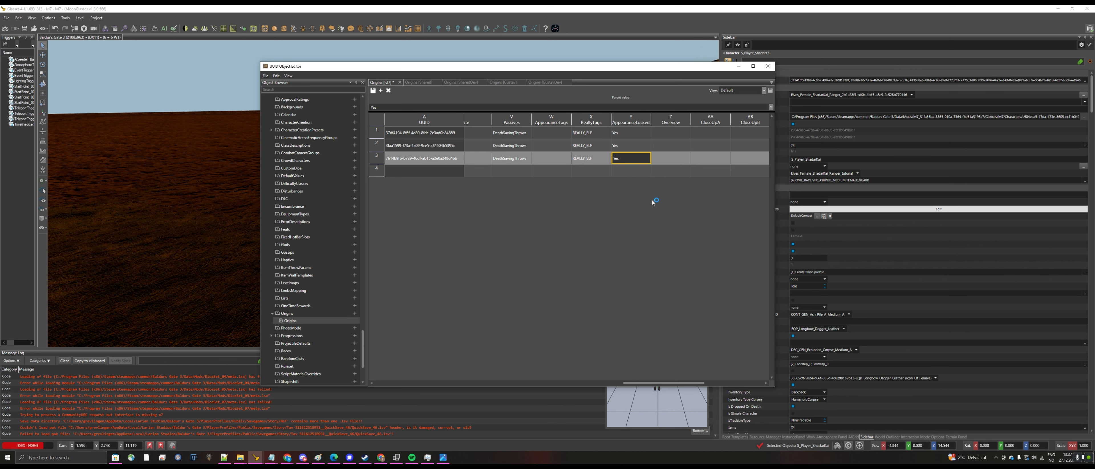
- Set the Equipment of the S_Player_ShadarKai character to EQ_Florrick, filtering the available equipment sets by "eq_"
drag(661, 386, 712, 383)
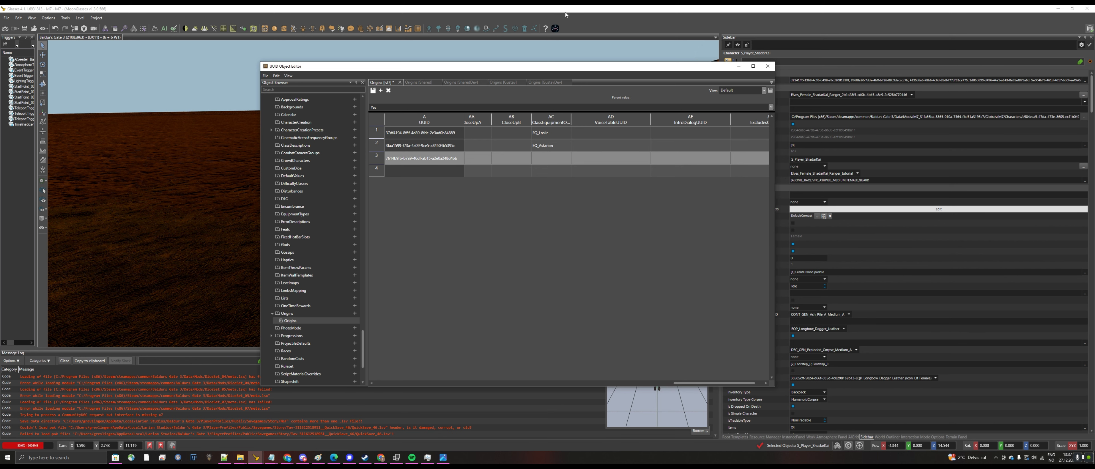
click(938, 328)
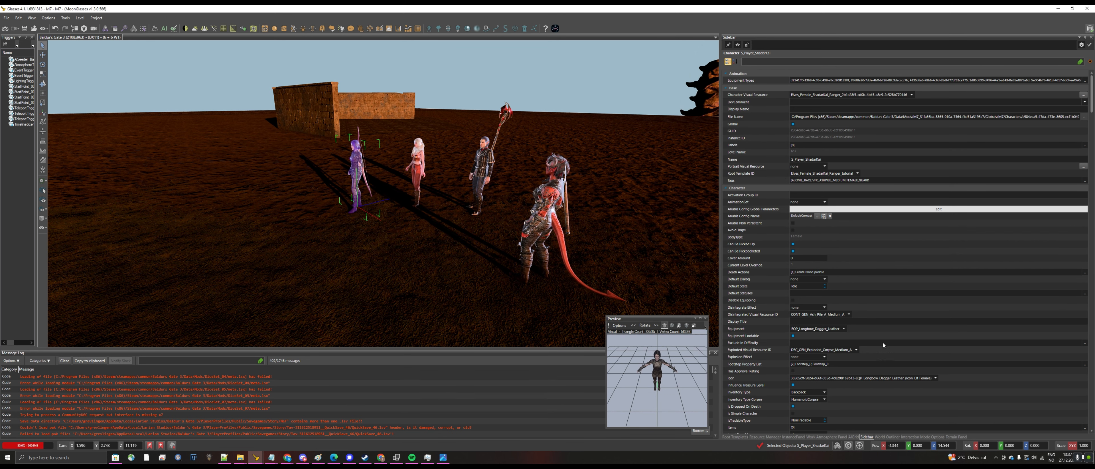
scroll(882, 339, down, 5)
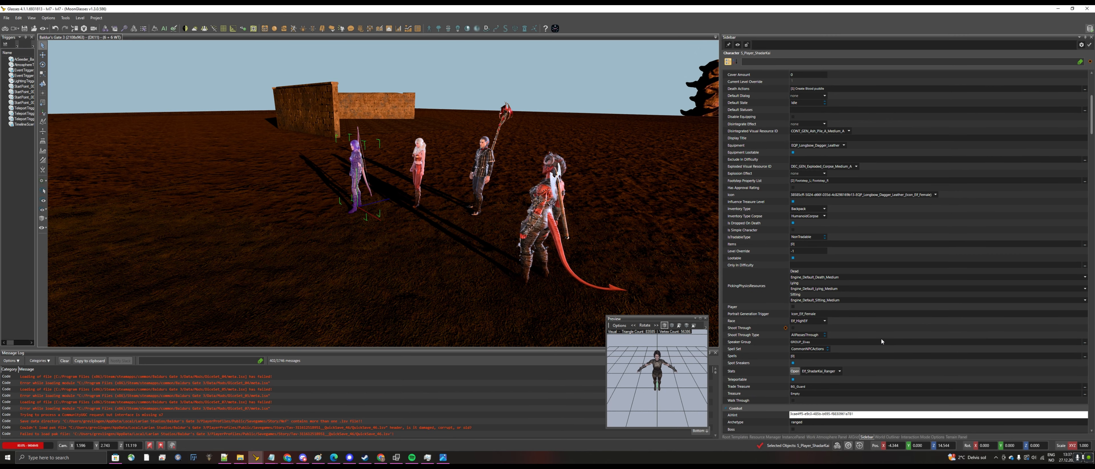
scroll(881, 339, up, 2)
scroll(881, 334, up, 3)
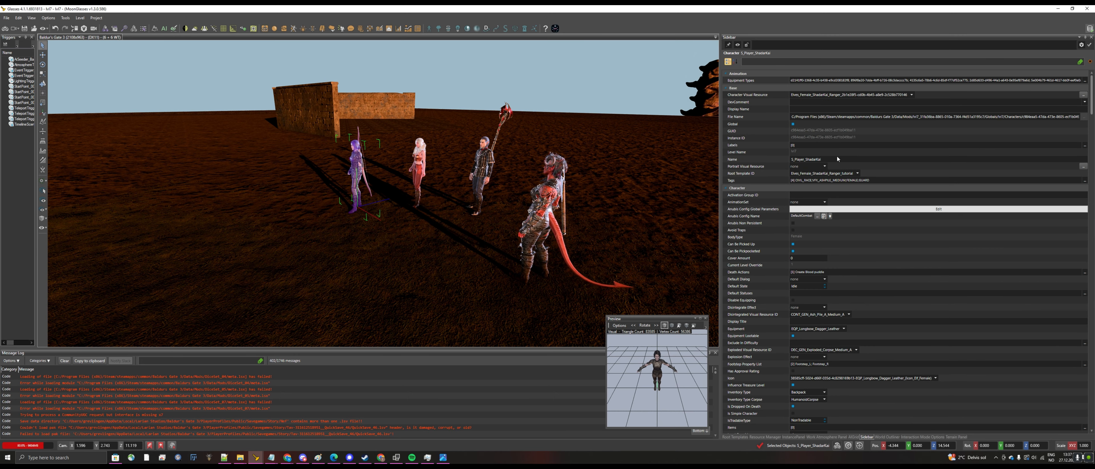
click(788, 63)
text(equip)
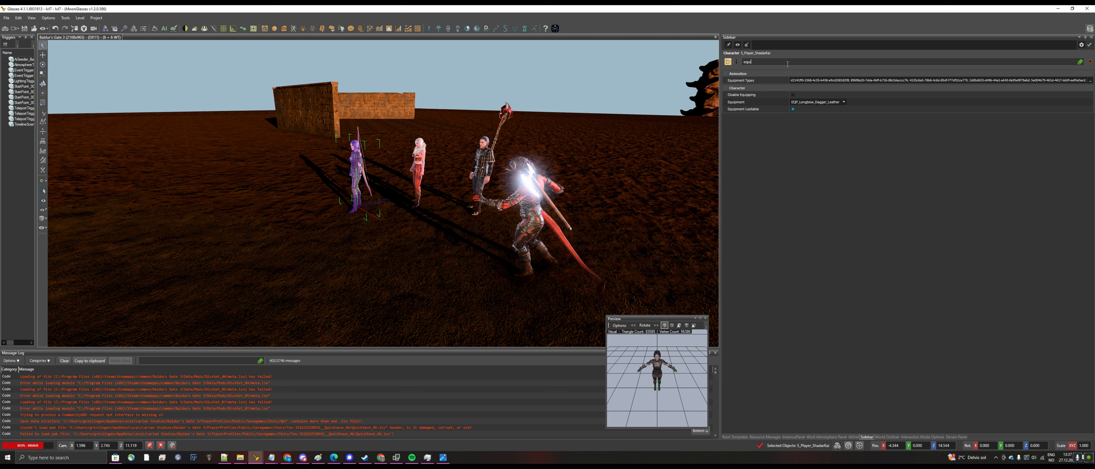
click(845, 103)
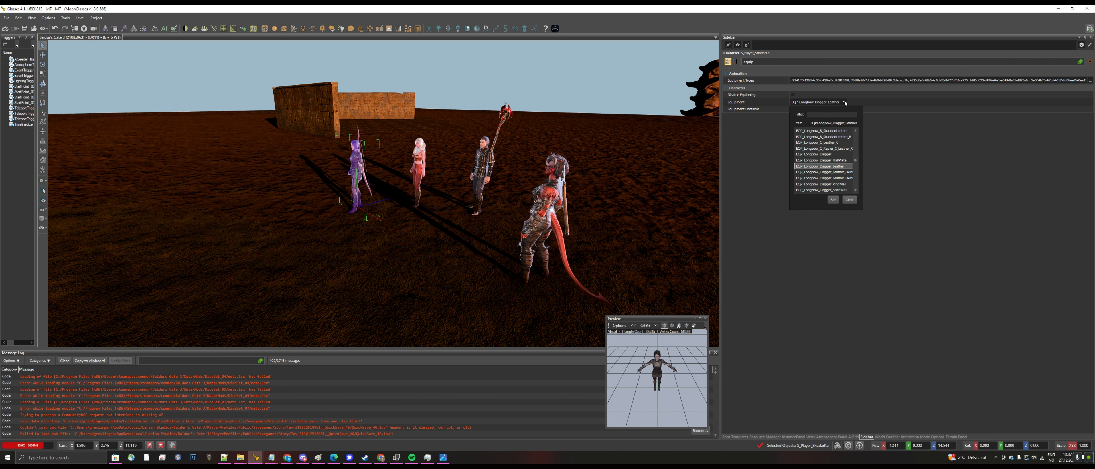
click(836, 115)
text(eq_)
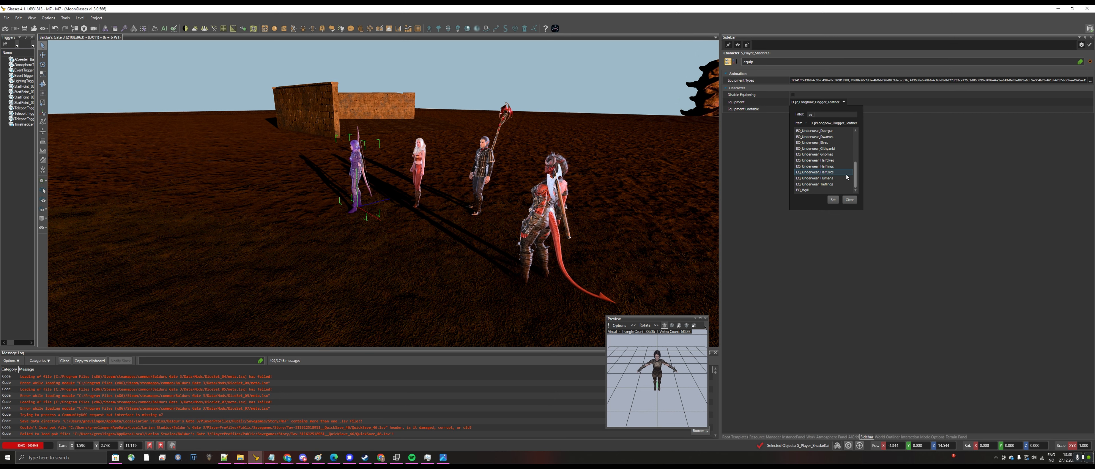
scroll(847, 175, up, 2)
scroll(847, 177, up, 1)
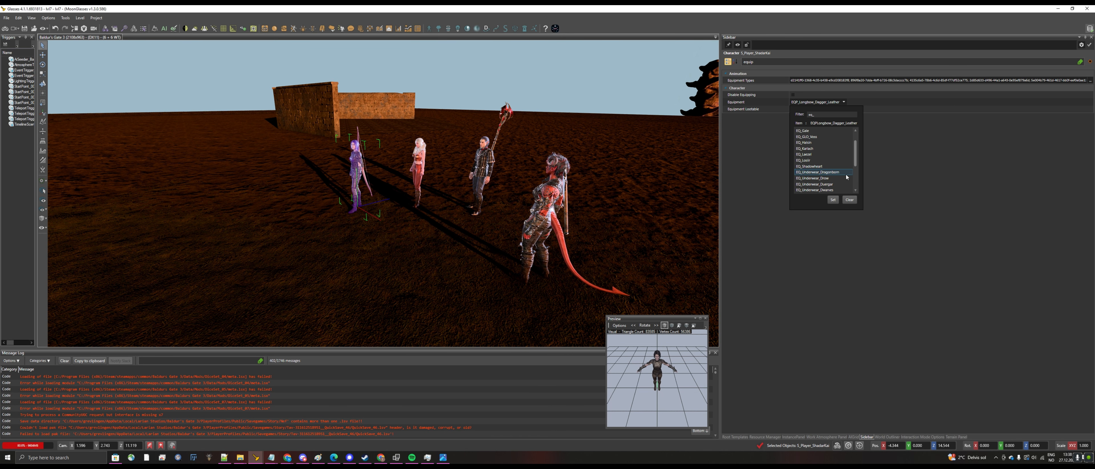
scroll(847, 178, up, 1)
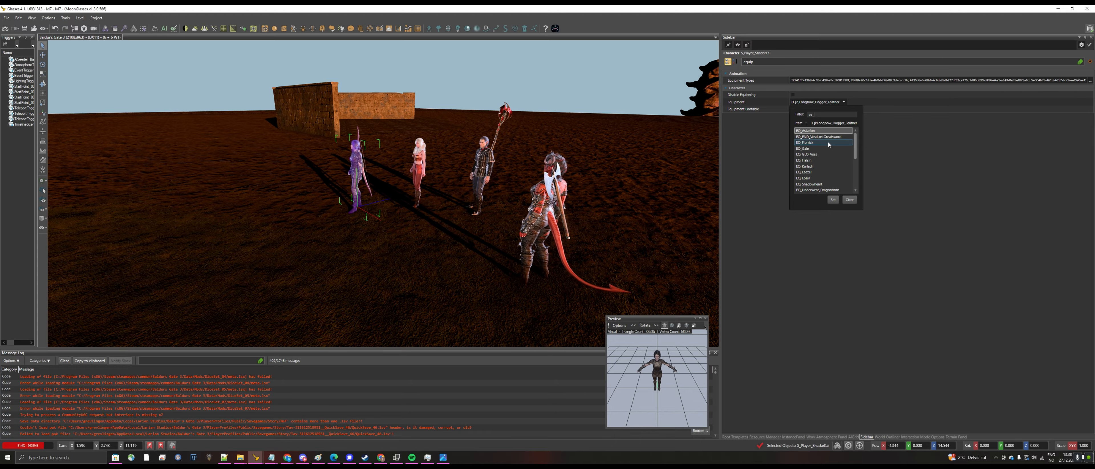
click(832, 200)
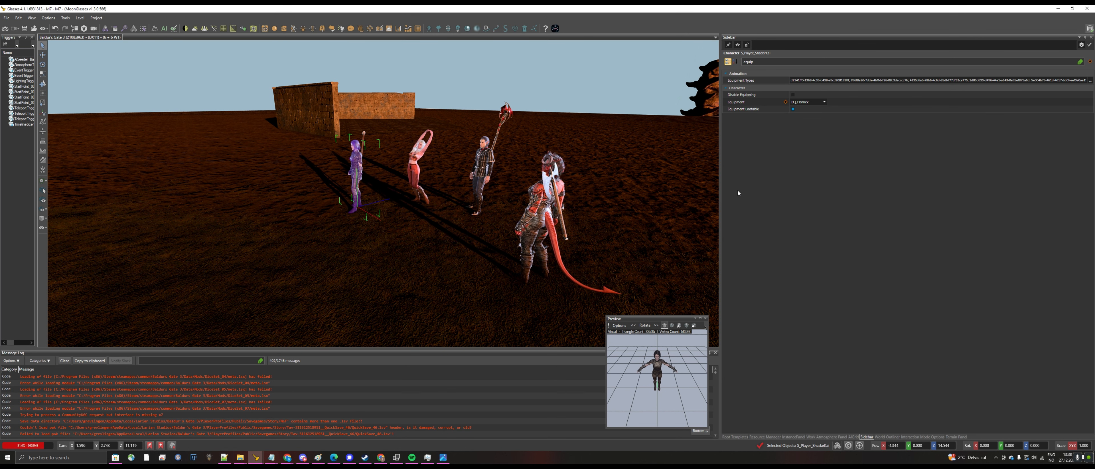
- Copy the character's EQ_Florrick equipment name into the ShadarKate entry's class equipment field
click(804, 103)
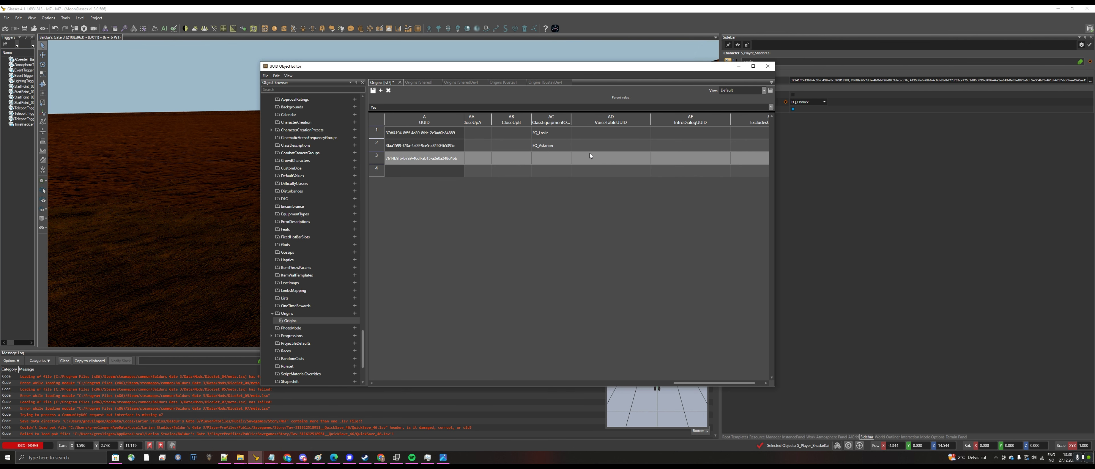
click(555, 160)
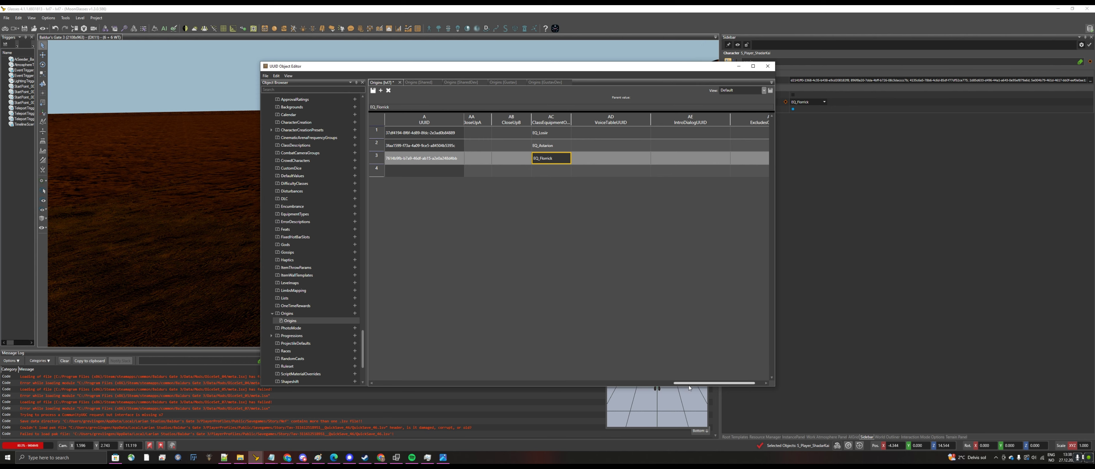
- Check the remaining columns against the Gustav Origins table and save the Int7 Origins table
drag(691, 383, 708, 384)
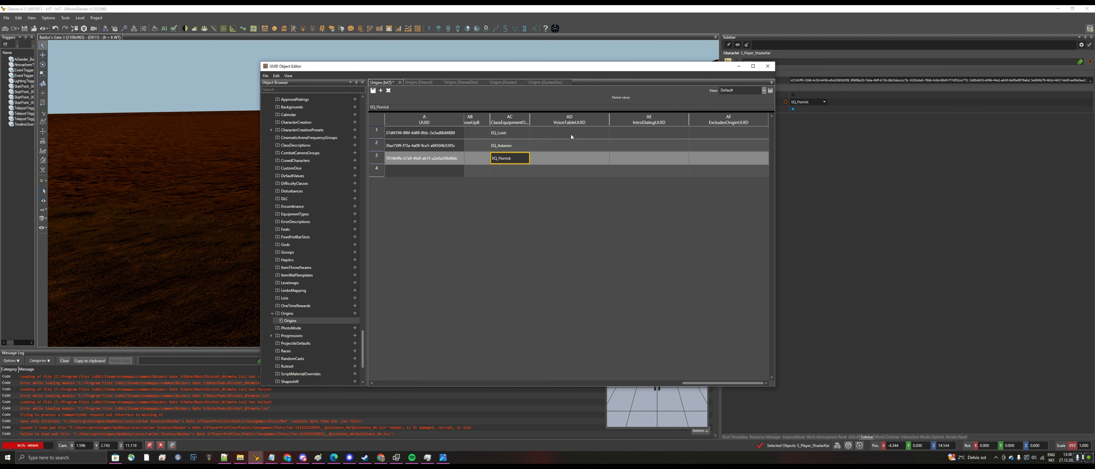
click(502, 82)
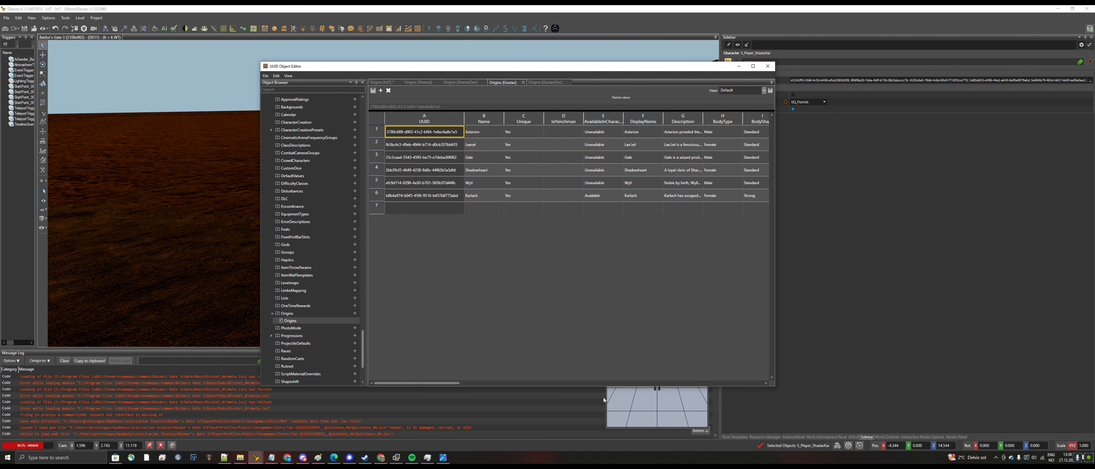
drag(450, 384, 760, 370)
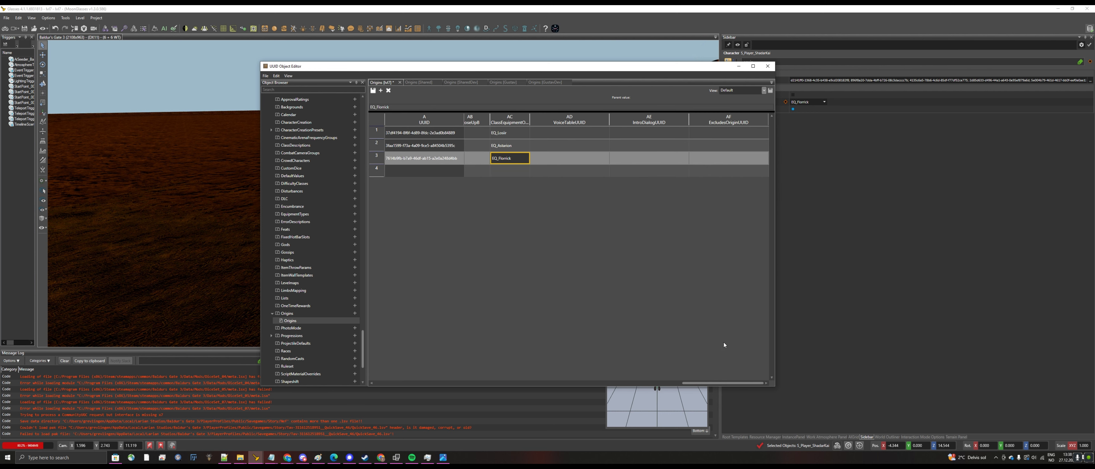
drag(720, 388, 410, 384)
click(373, 90)
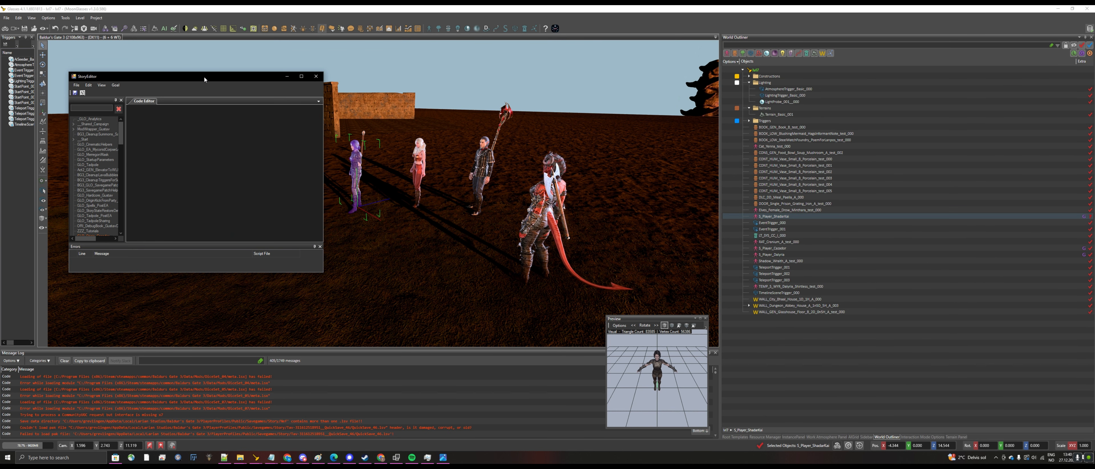
- Enlarge the Story Editor window and open the GLO_Origin_Dalyria goal with its INIT section expanded to show all lines
drag(204, 78, 373, 91)
drag(492, 286, 731, 393)
scroll(317, 220, down, 3)
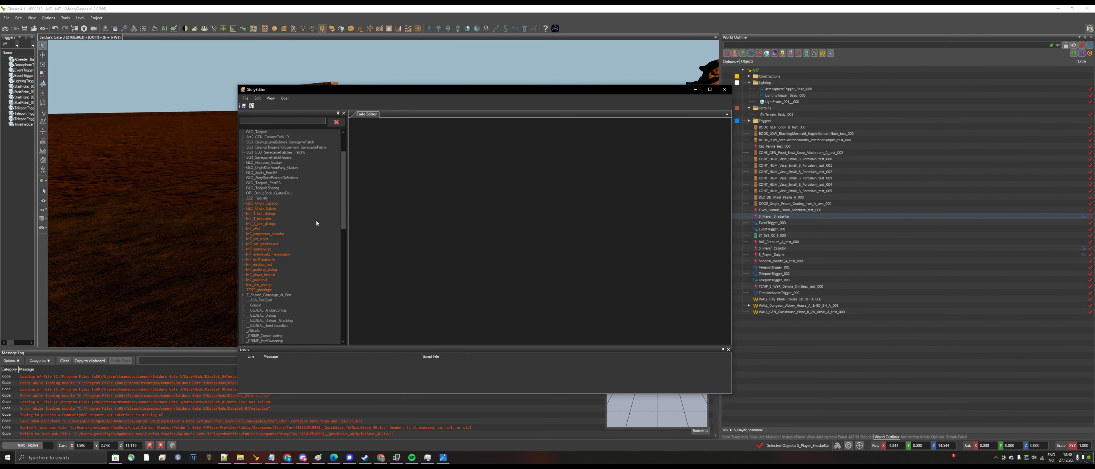
scroll(317, 220, down, 3)
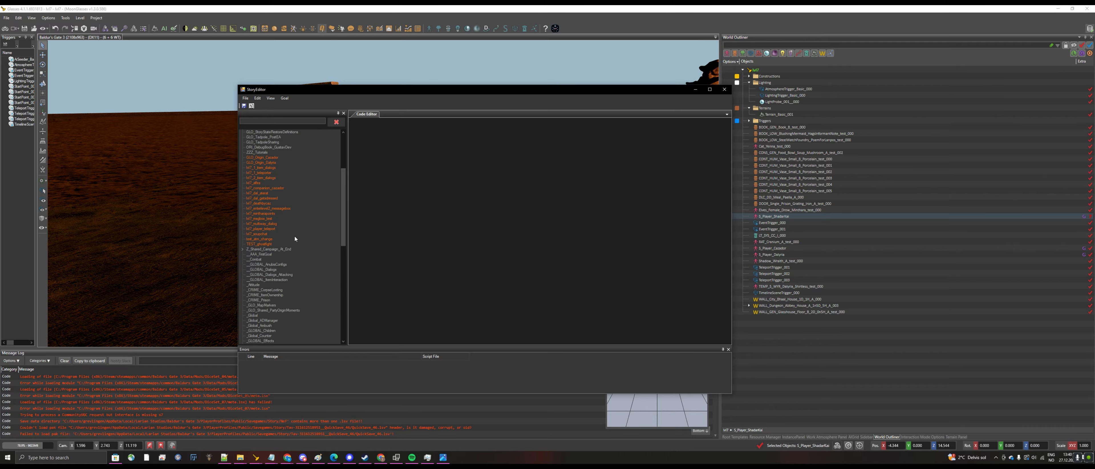
click(272, 163)
double_click(274, 164)
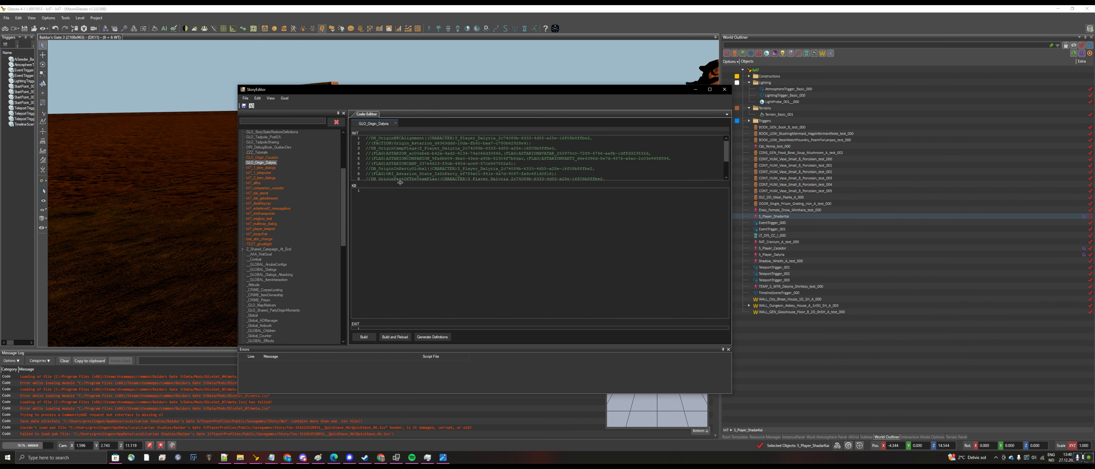
drag(402, 186, 411, 258)
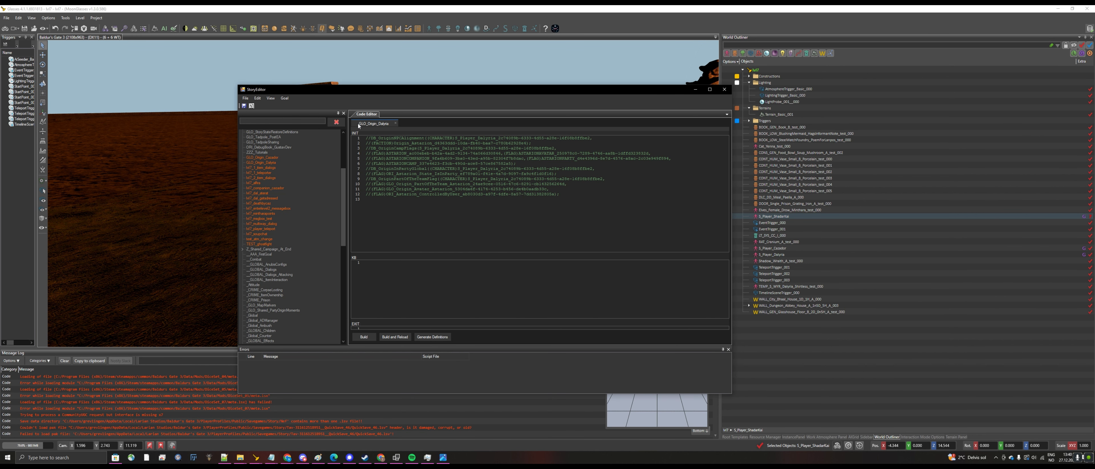
- Look through the goal tree for origin scripts, including the character creation goals under Z_Shared_Campaign_At_End
click(345, 138)
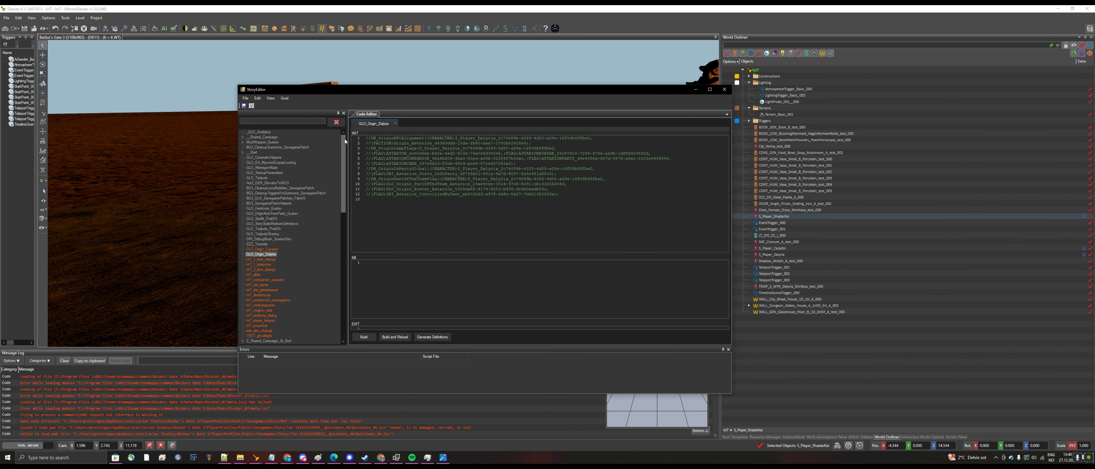
click(243, 152)
scroll(273, 226, down, 20)
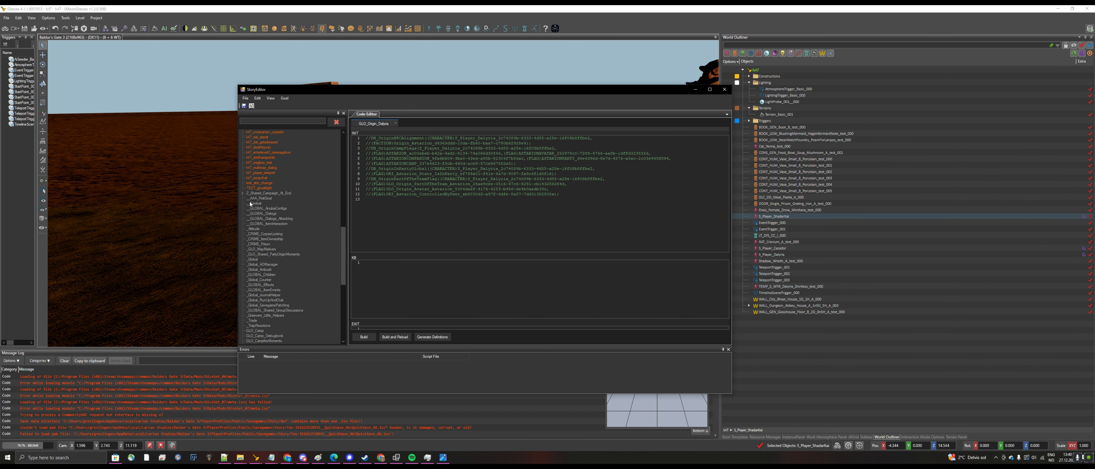
click(243, 194)
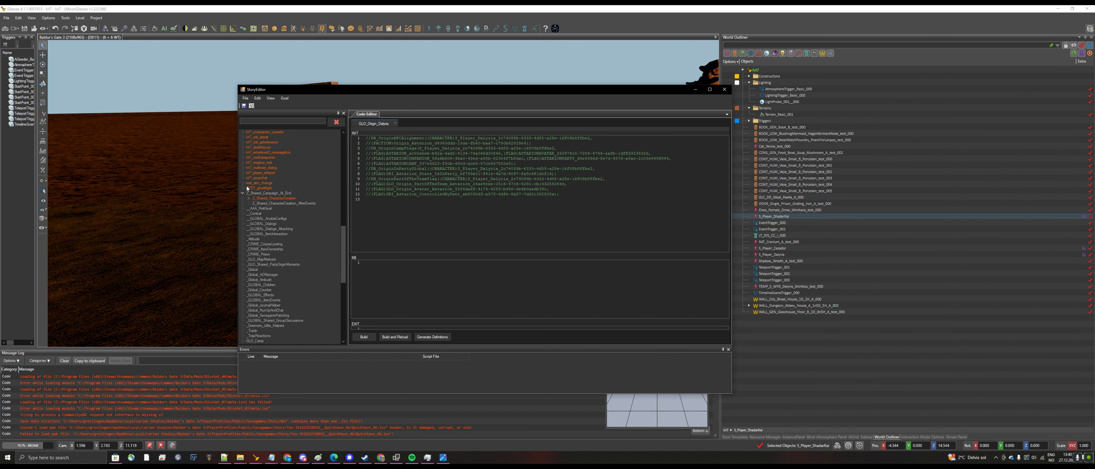
click(249, 199)
scroll(294, 274, up, 3)
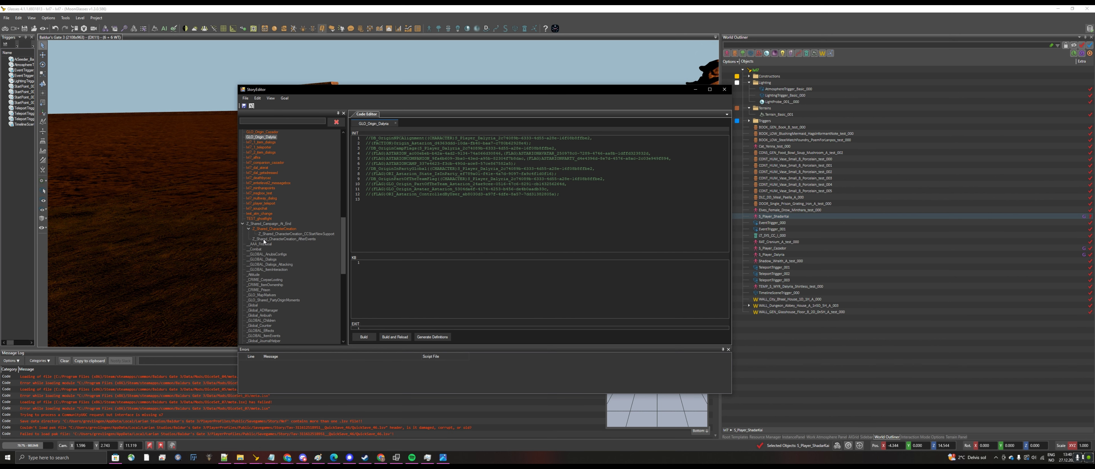
scroll(298, 205, up, 10)
scroll(299, 205, up, 7)
scroll(299, 206, down, 5)
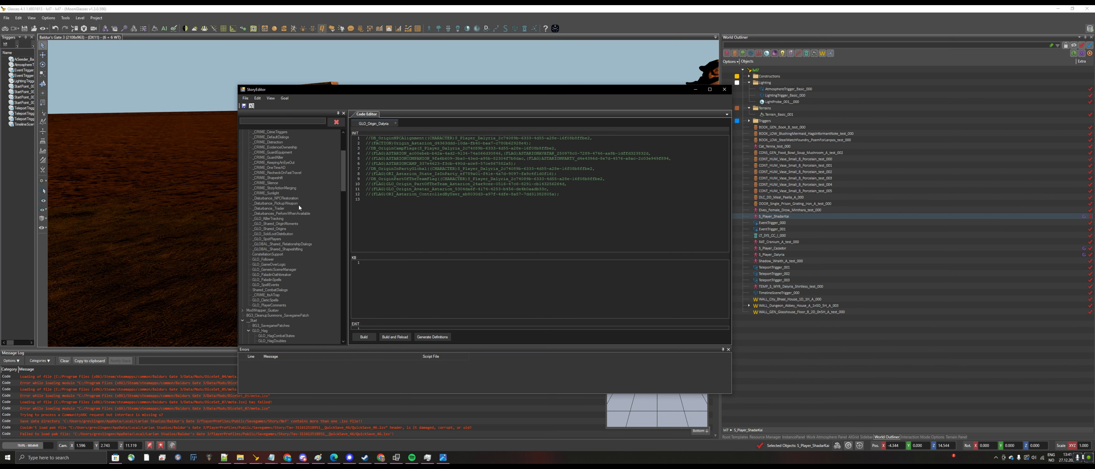
- Open the GLO_Origin_Astarion goal from ModWrapper_Gustav and enlarge its INIT section
click(242, 250)
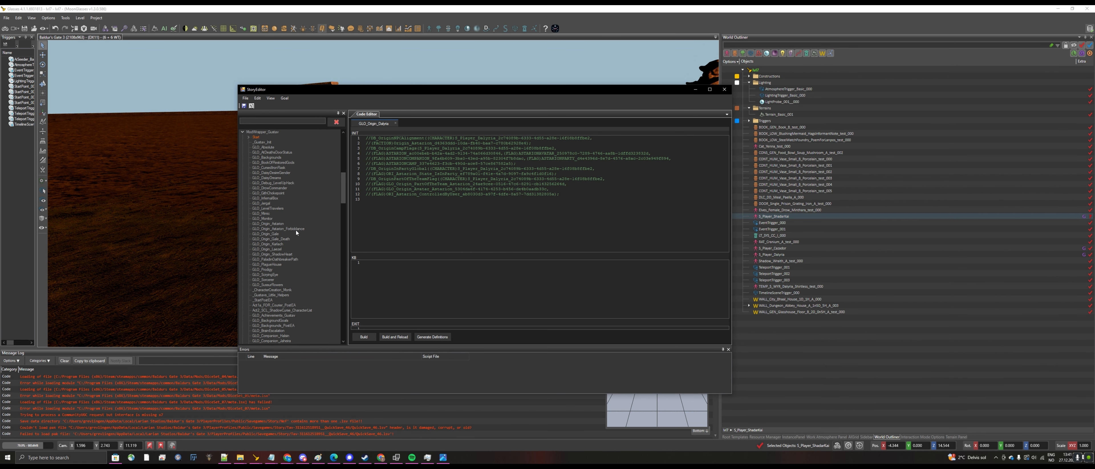
scroll(296, 230, down, 5)
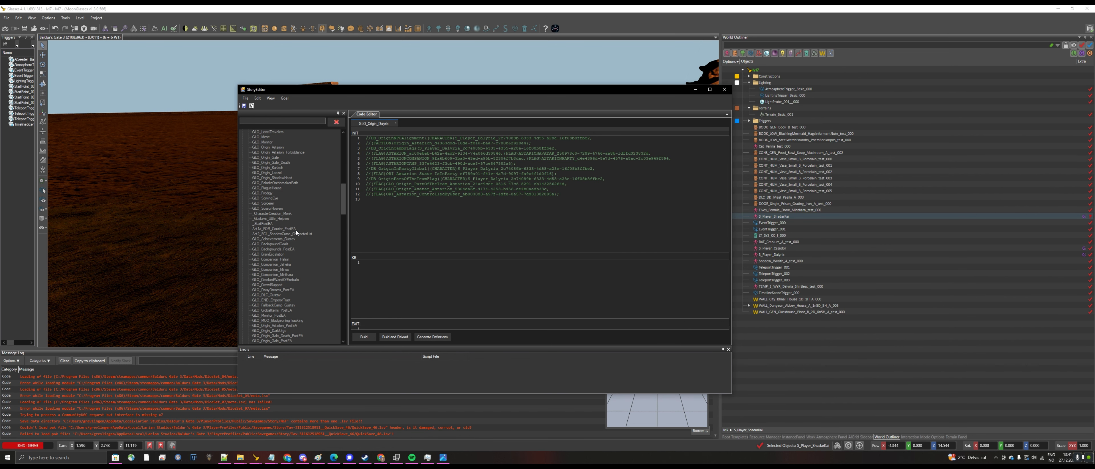
scroll(296, 230, down, 4)
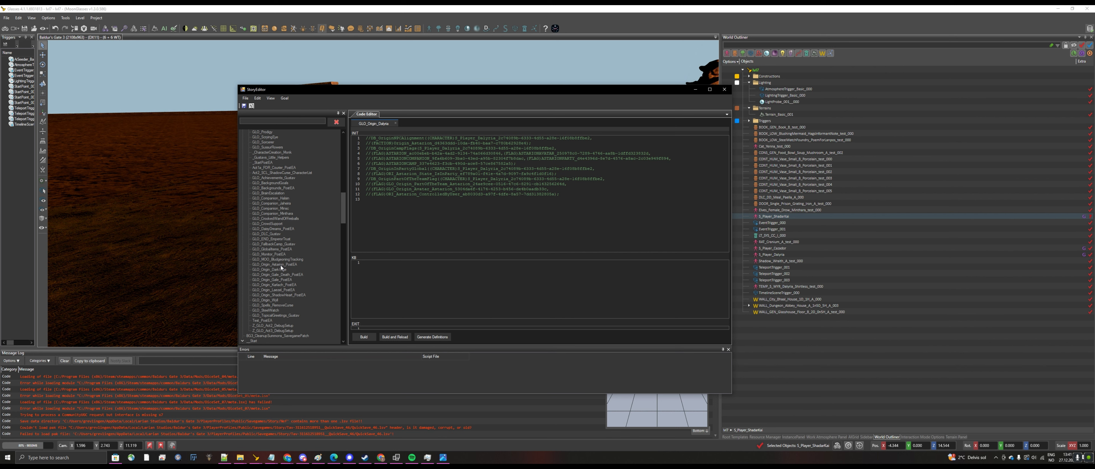
scroll(285, 224, up, 2)
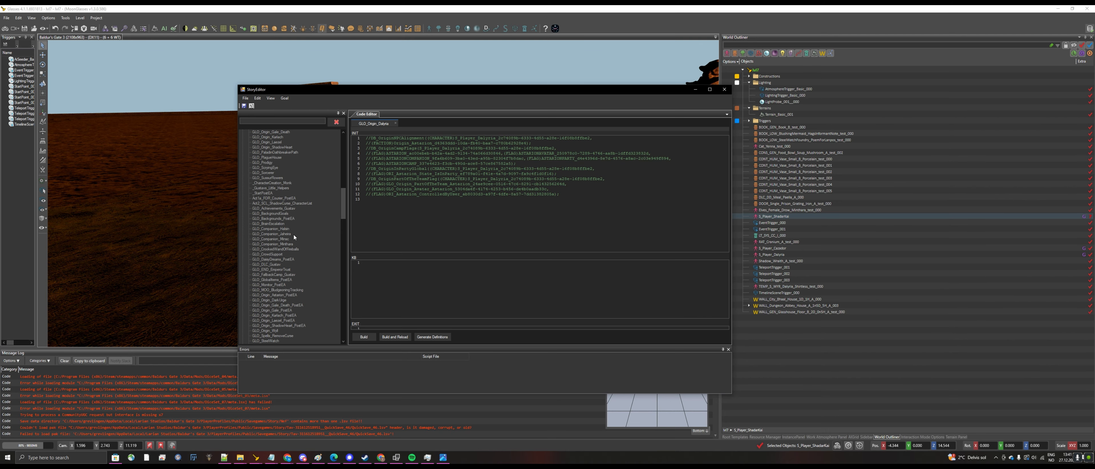
scroll(294, 235, up, 2)
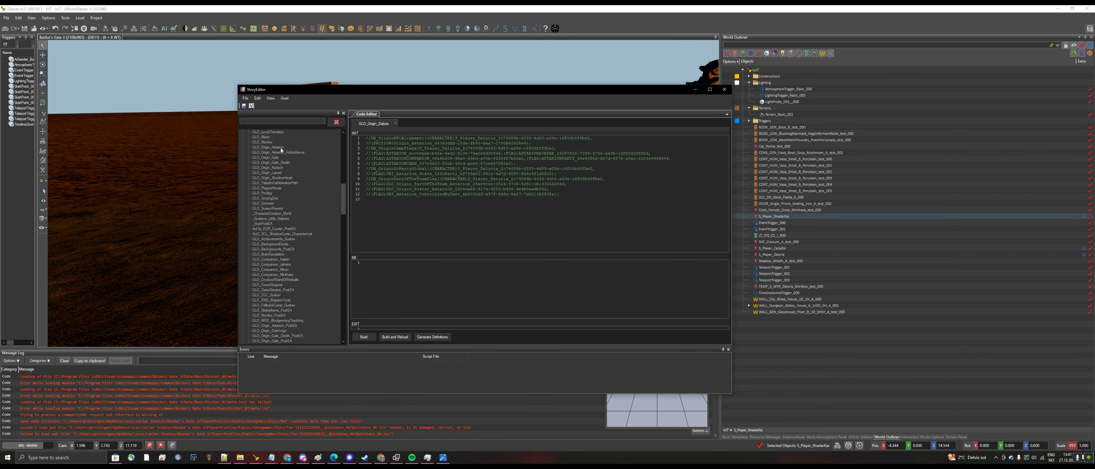
double_click(268, 147)
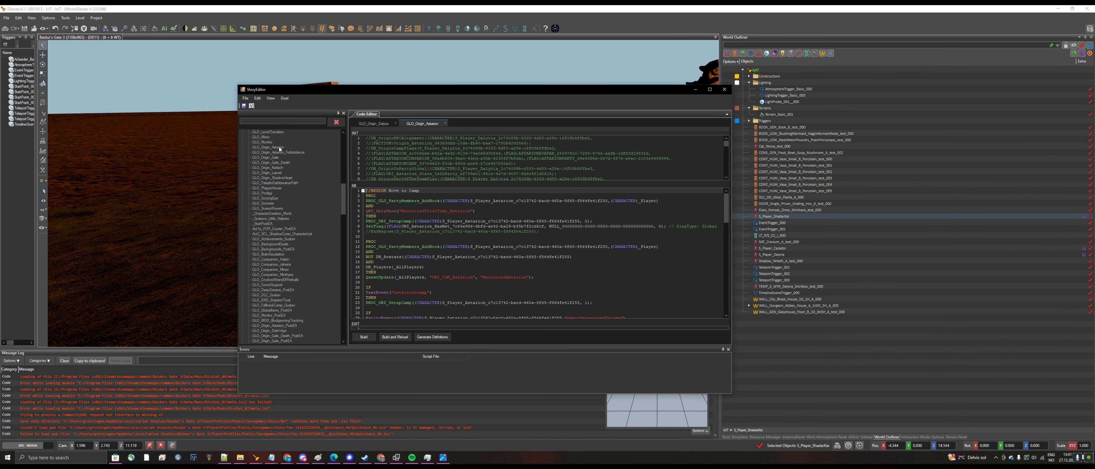
drag(411, 183, 411, 238)
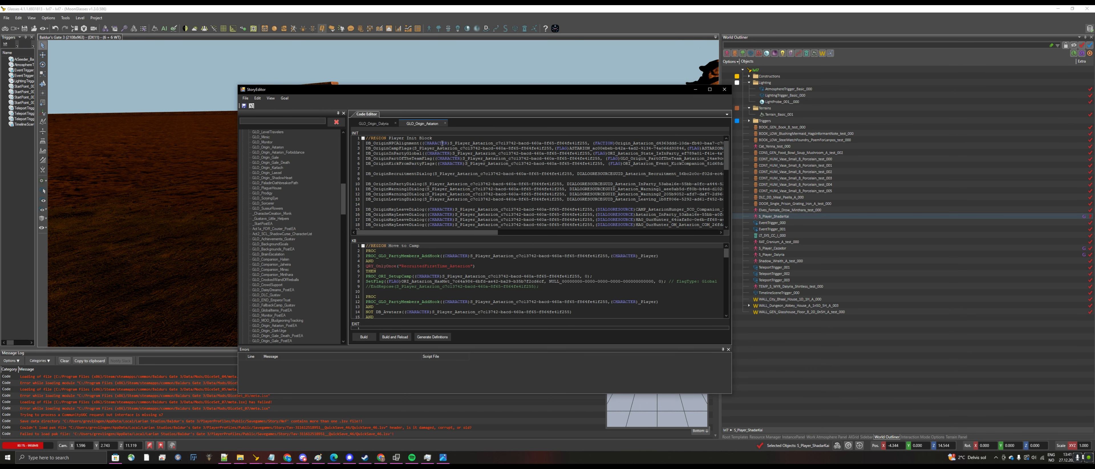
- Examine Astarion's INIT code from the Player Init Block to the Camp Setup region, and enlarge the Story Editor window
drag(388, 143, 405, 145)
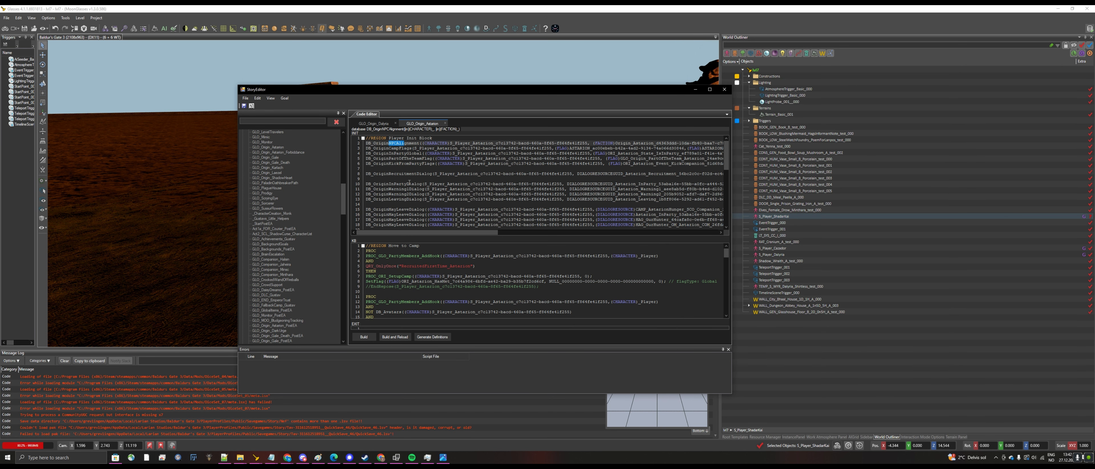
scroll(409, 182, down, 2)
scroll(412, 192, down, 1)
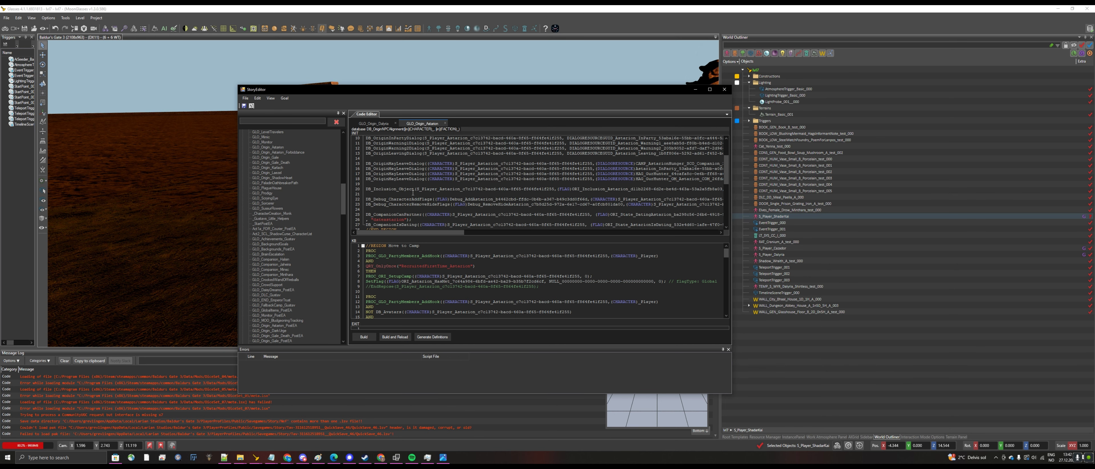
scroll(412, 193, down, 5)
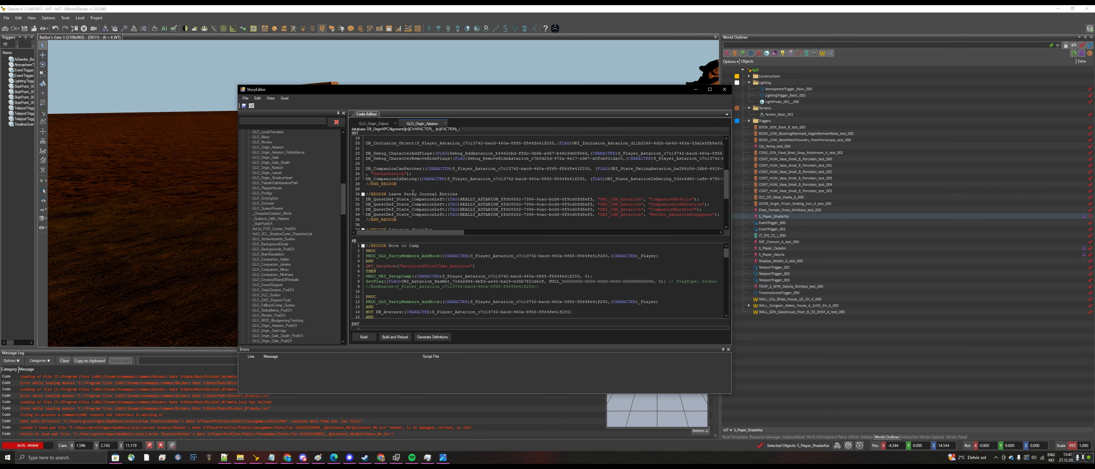
scroll(416, 186, down, 2)
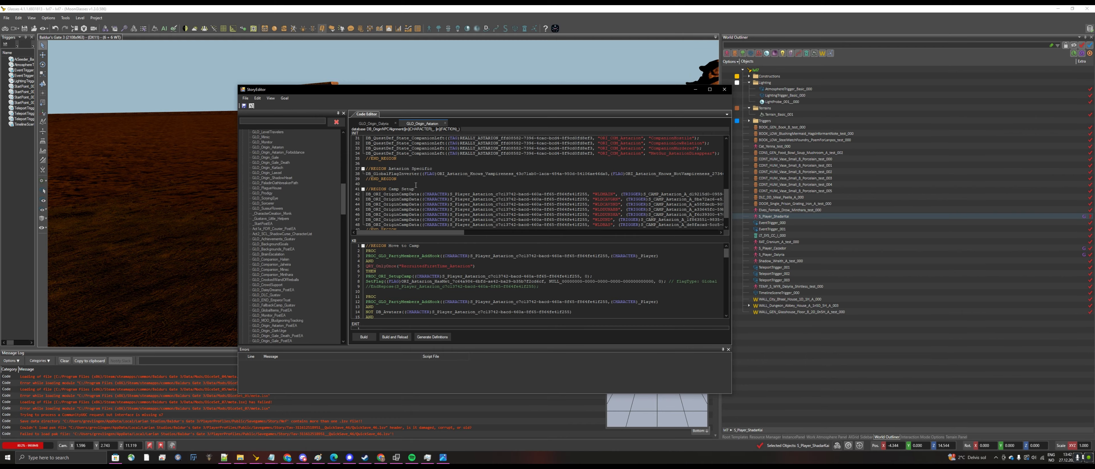
scroll(416, 186, down, 2)
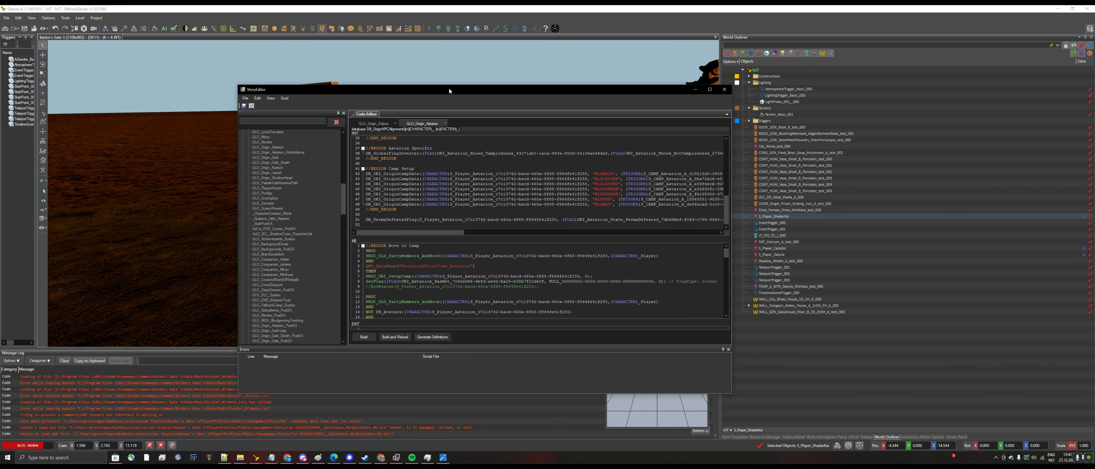
drag(450, 88, 450, 44)
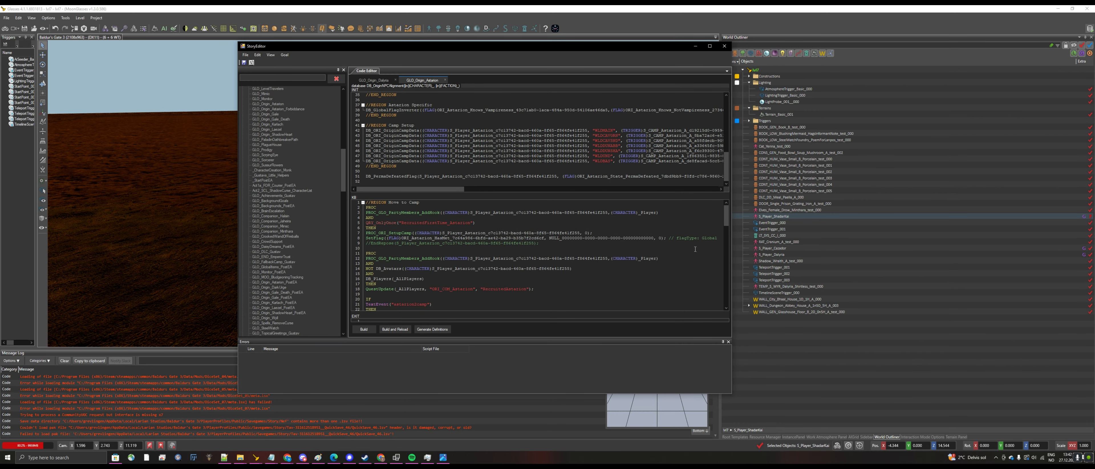
- Open the Start goal under ModWrapper_Gustav and resize its INIT and EXIT sections to show all their lines
mouse_move(729, 212)
mouse_down()
mouse_move(736, 291)
mouse_move(735, 209)
mouse_up()
click(344, 94)
click(344, 94)
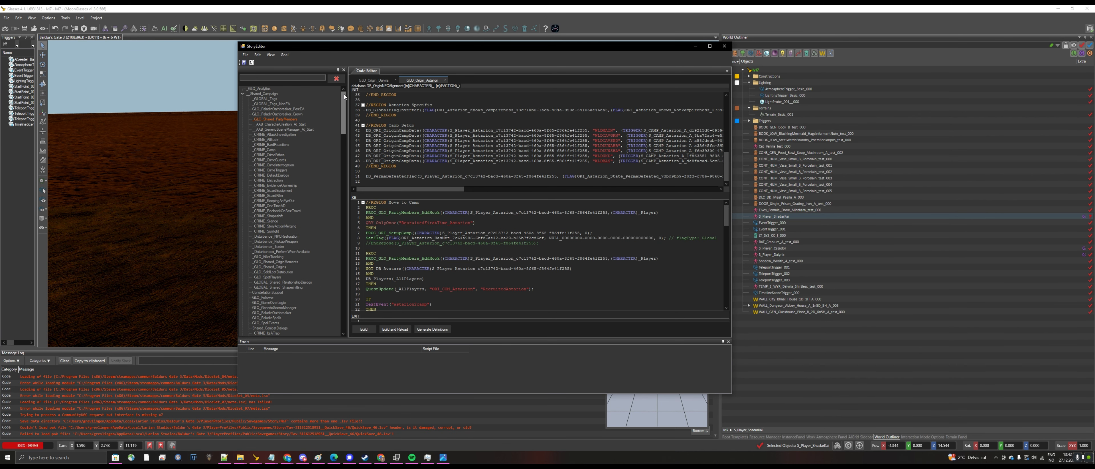
drag(343, 111, 343, 136)
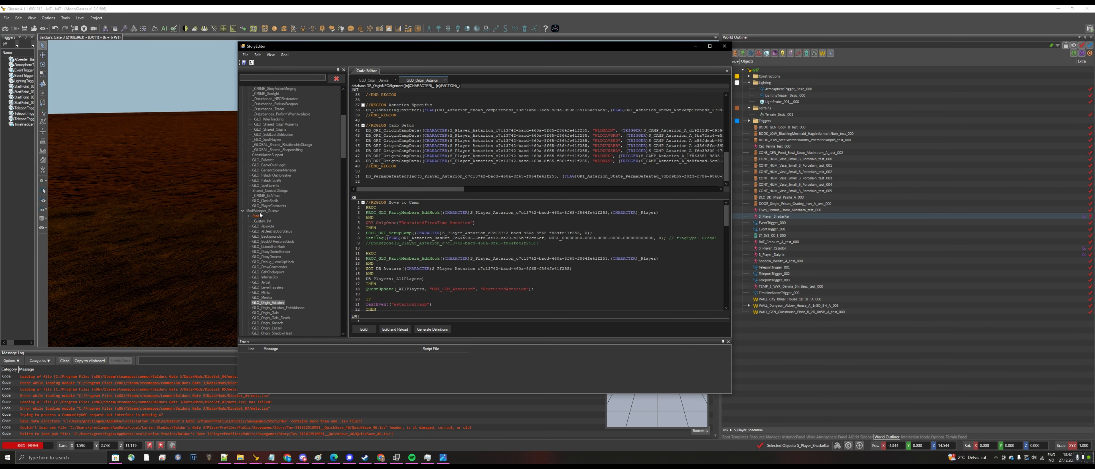
click(250, 217)
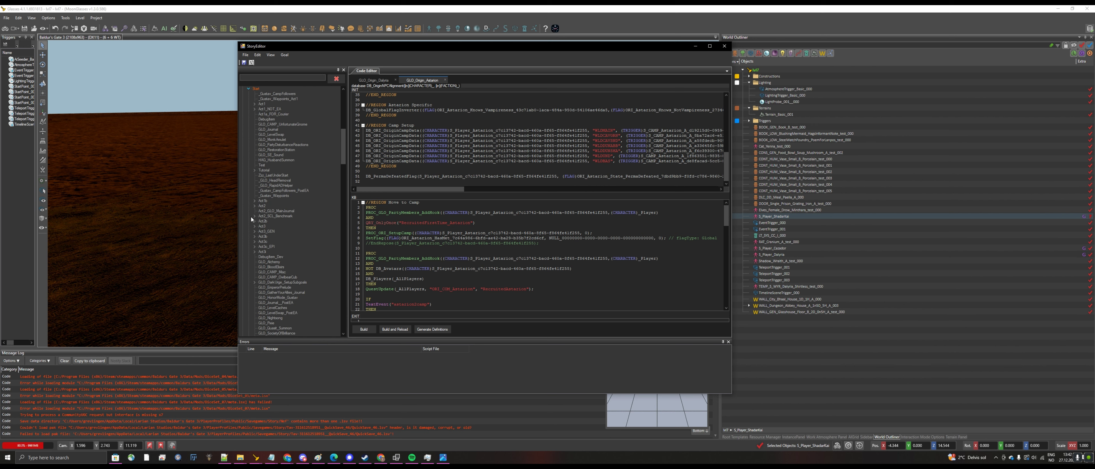
scroll(272, 195, up, 6)
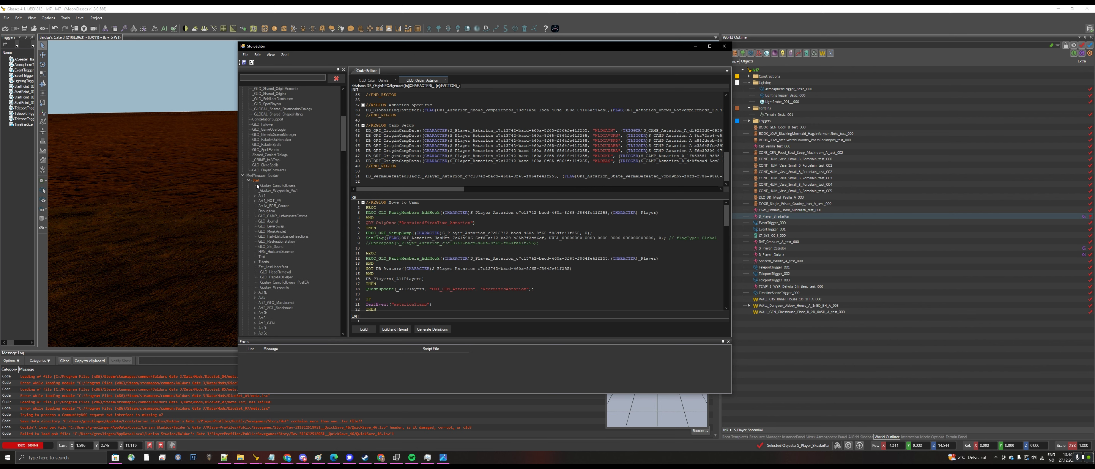
double_click(257, 183)
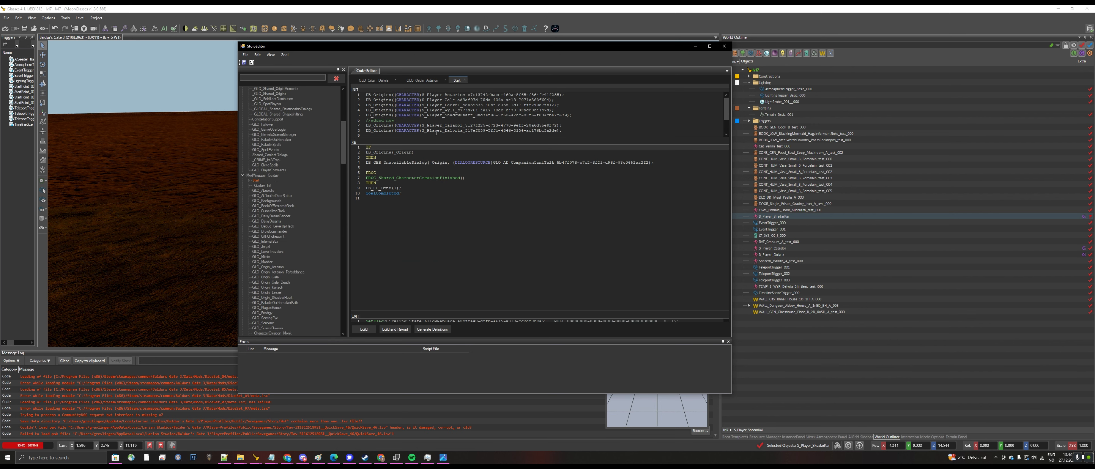
drag(434, 140, 433, 193)
drag(472, 315, 471, 280)
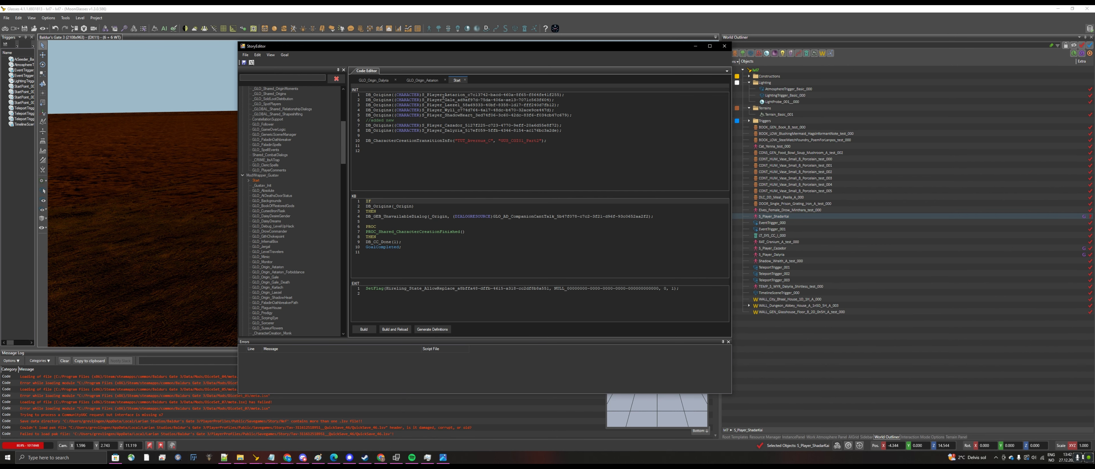
- Duplicate the Dalyria DB_Origins line directly below itself in the Start goal's INIT section
drag(443, 95, 450, 115)
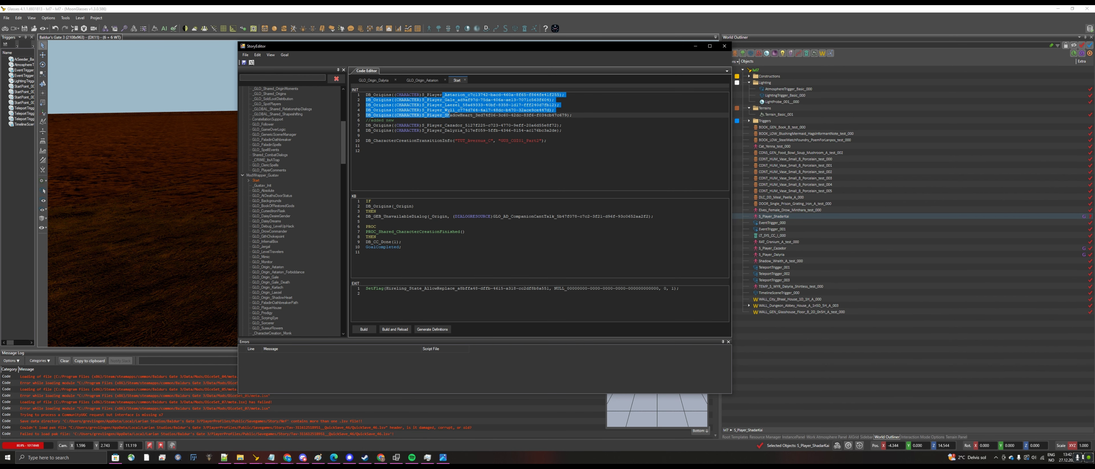
click(406, 119)
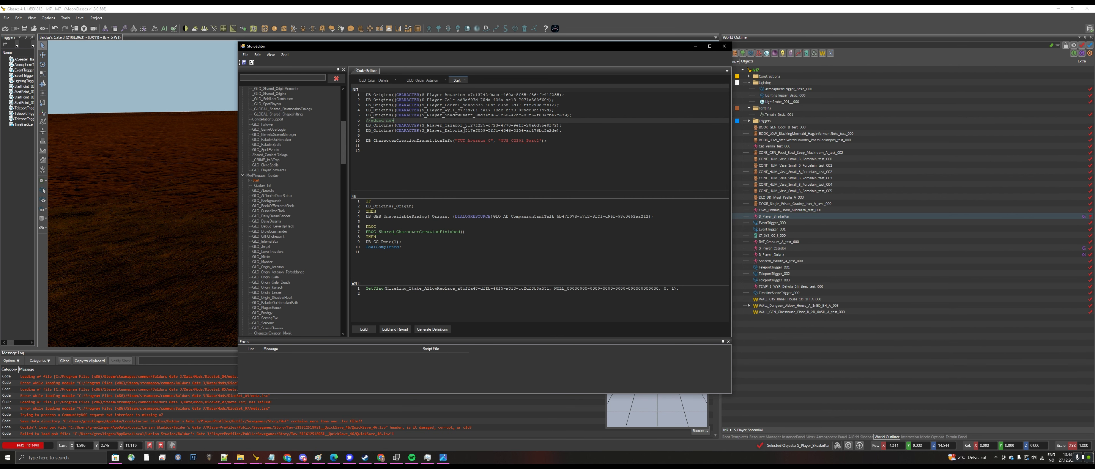
drag(569, 130, 365, 133)
key(ctrl+c)
key(End)
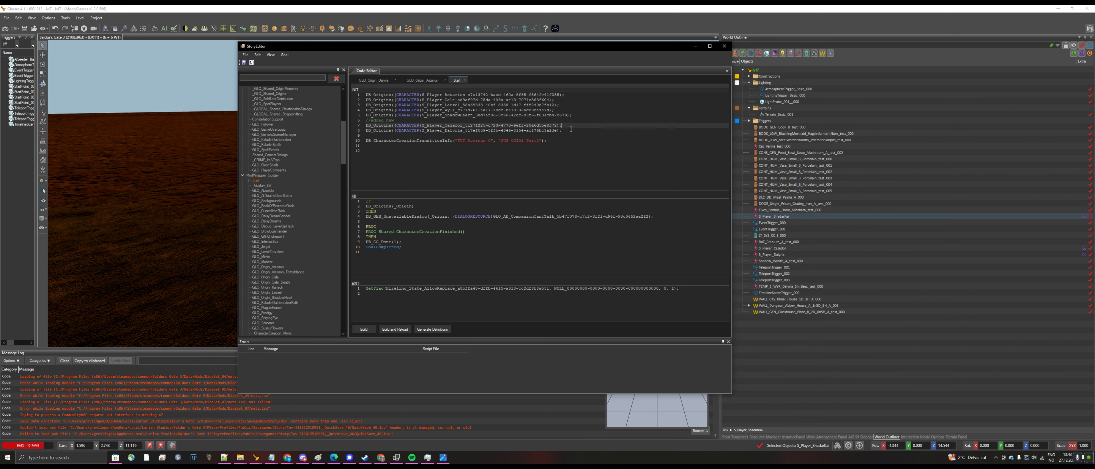
key(Return)
key(ctrl+v)
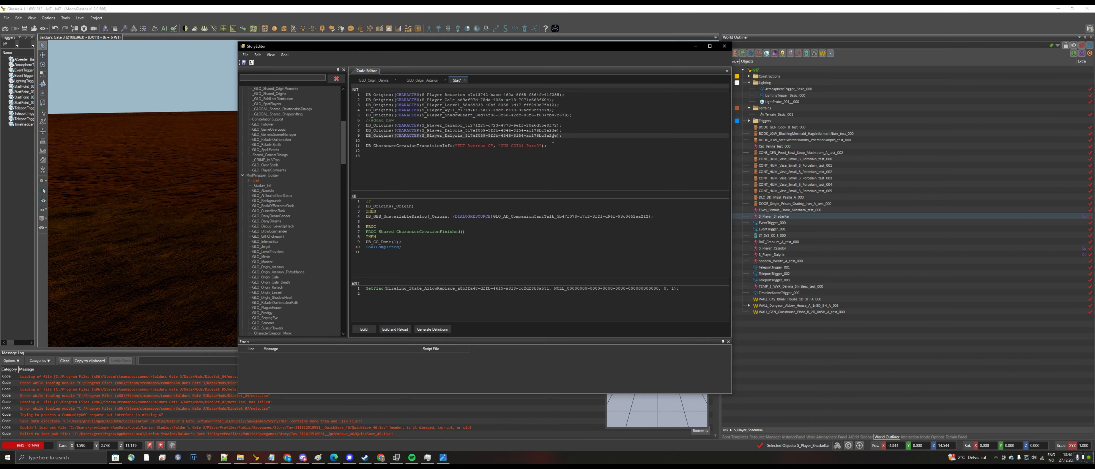
- Check the option for copying the Start goal to the mod
drag(557, 135, 425, 135)
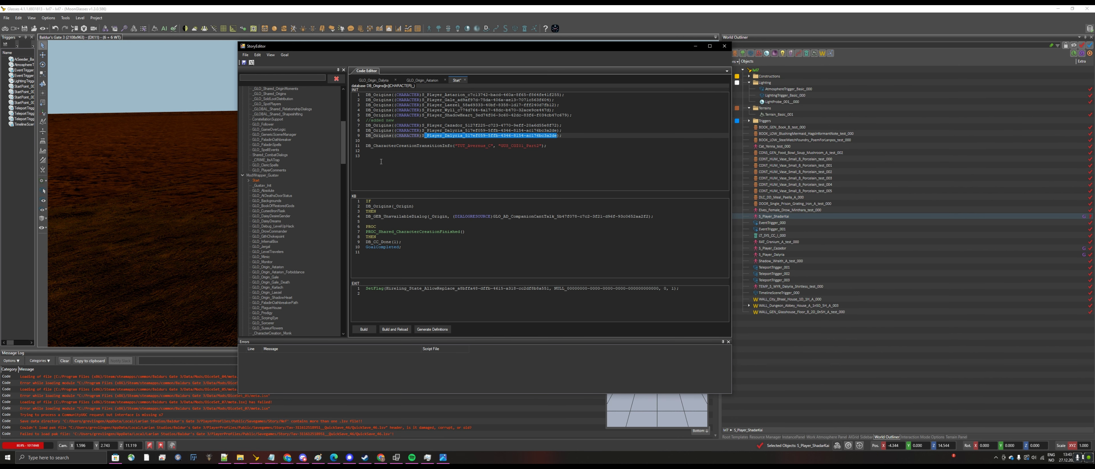
right_click(255, 181)
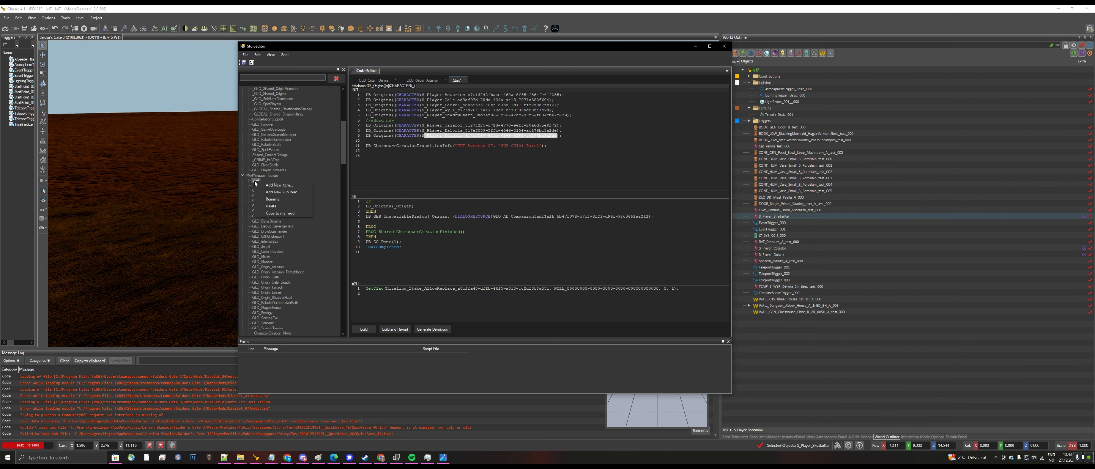
click(300, 215)
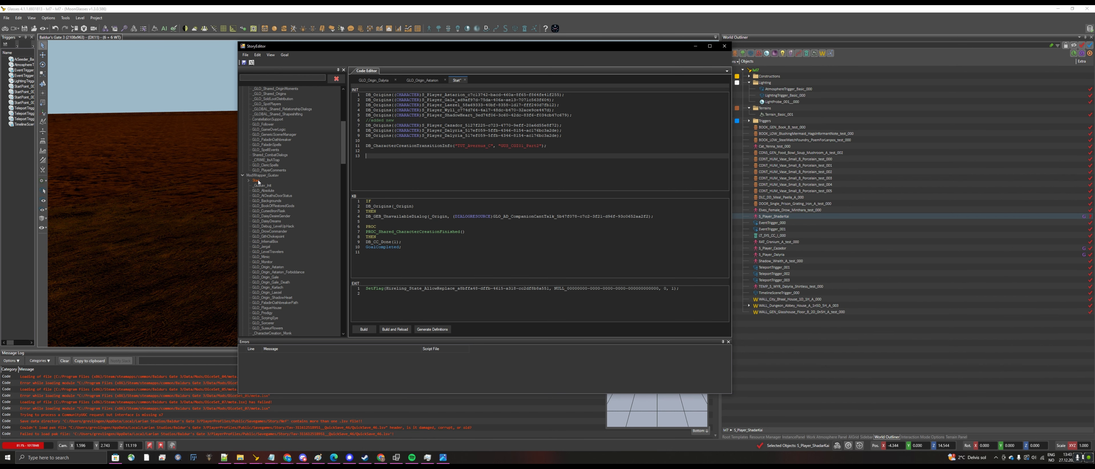
right_click(257, 180)
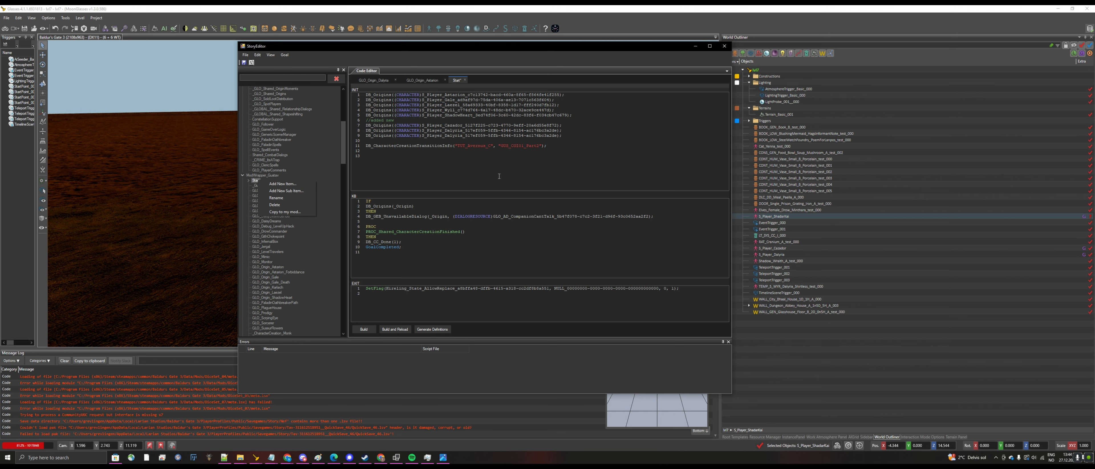
click(479, 177)
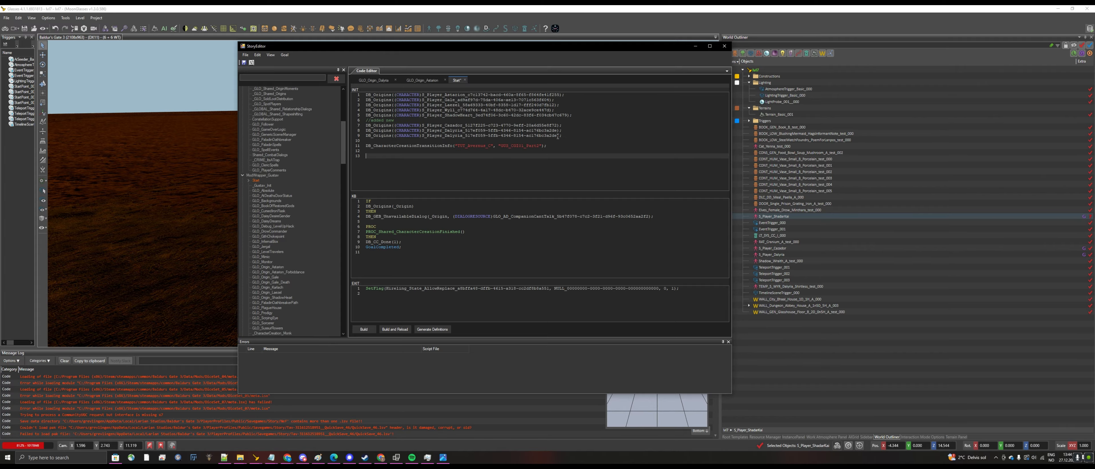
- Replace Dalyria's name and UUID in the duplicated DB_Origins line with the auto-completed S_Player_ShadarKai entry
drag(557, 136, 444, 135)
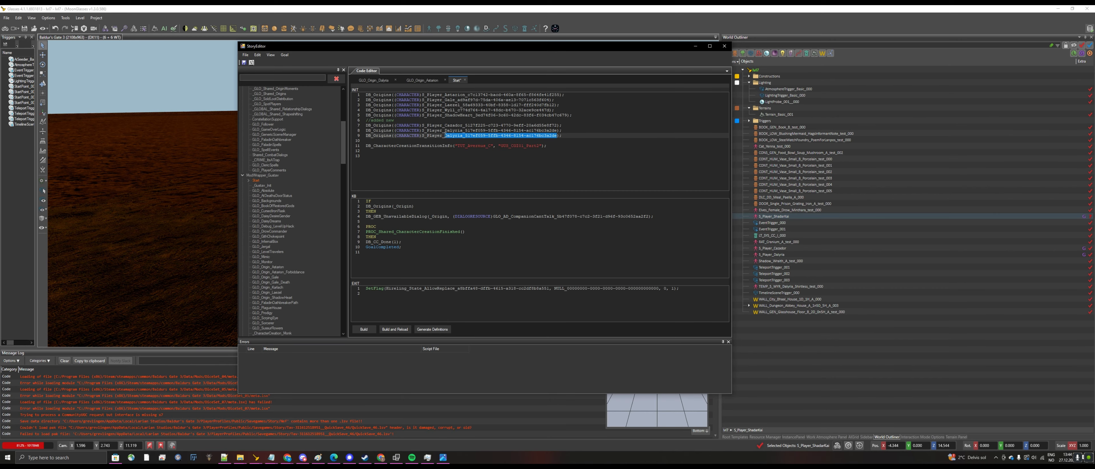
text(sha)
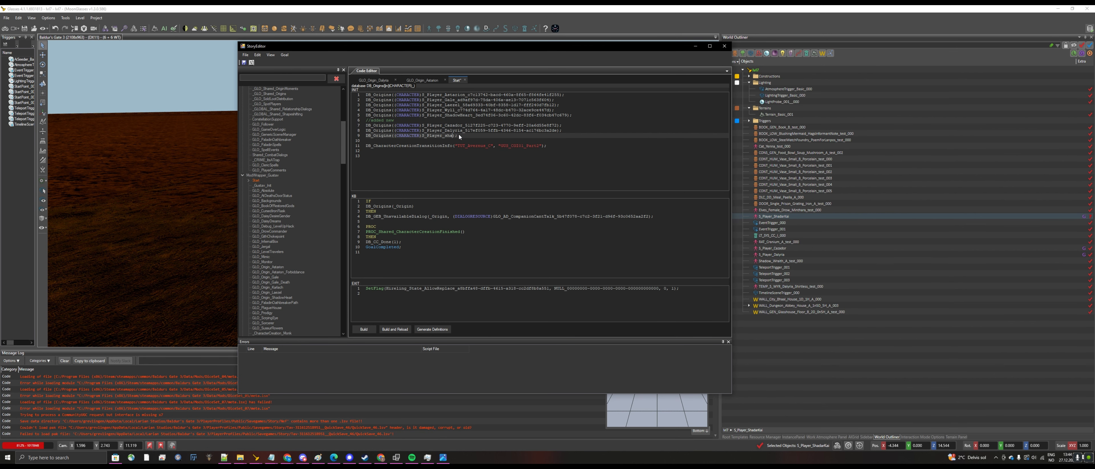
key(ctrl+space)
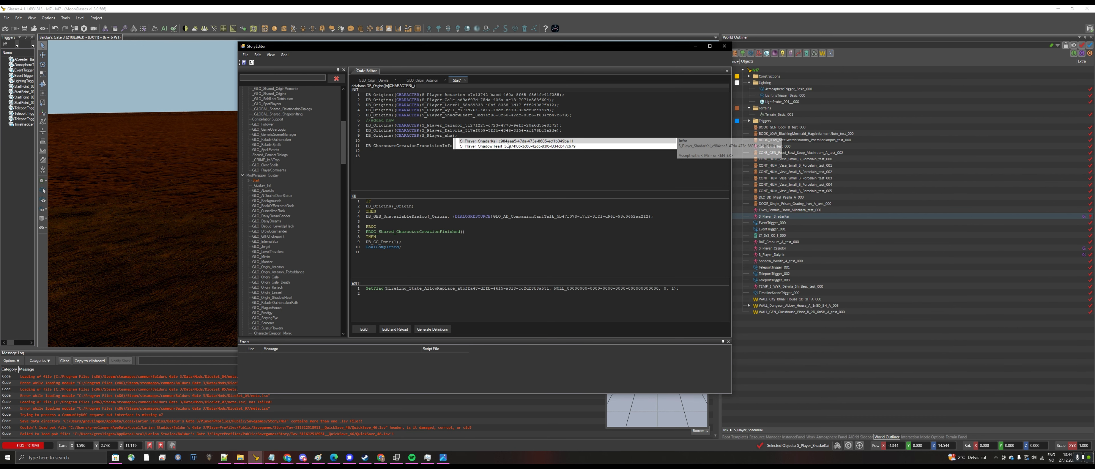
key(Tab)
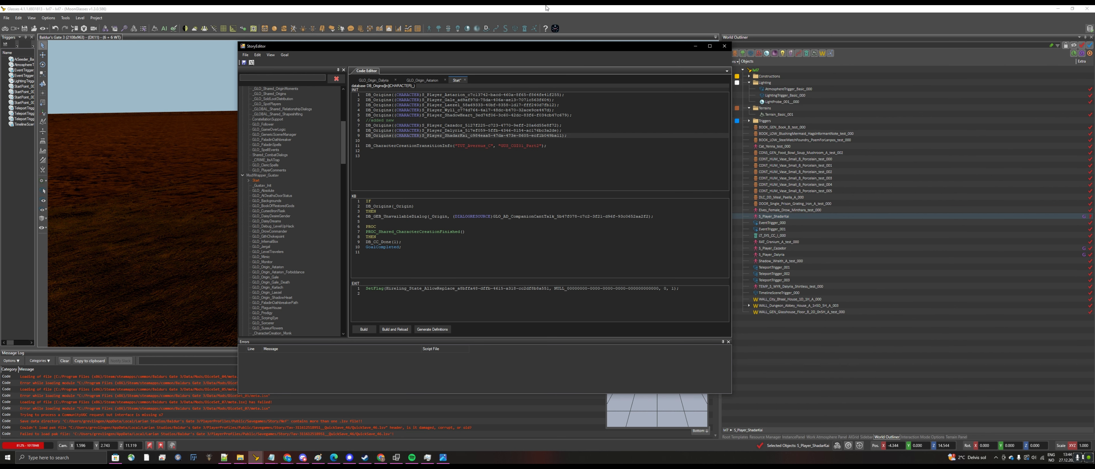
- Examine the full properties of S_Player_Cazador in the level and the UUID in his DB_Origins line of the Start goal
click(548, 8)
click(777, 248)
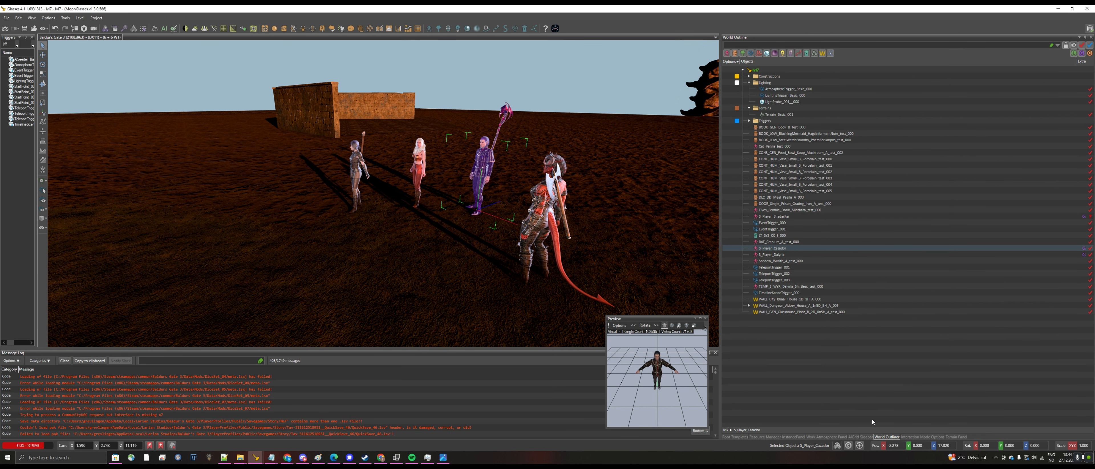
click(867, 436)
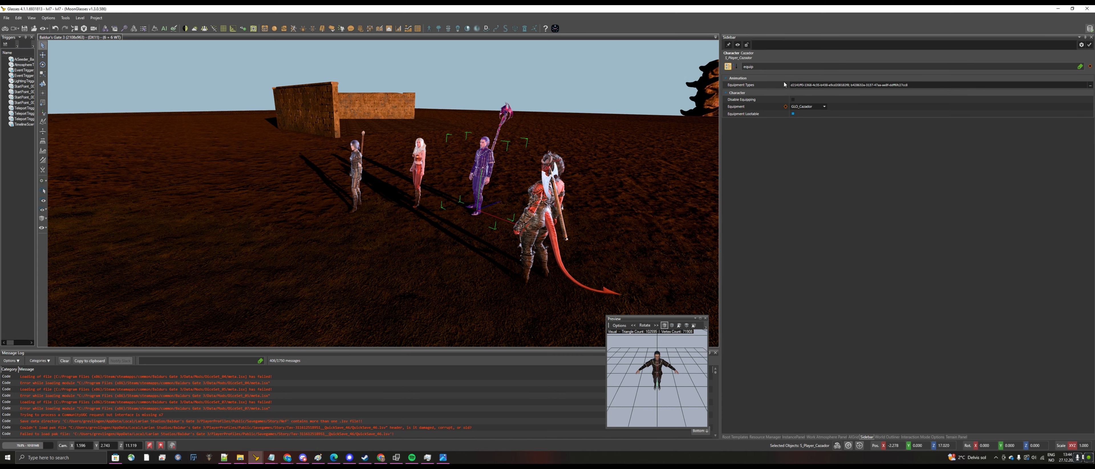
double_click(770, 67)
key(BackSpace)
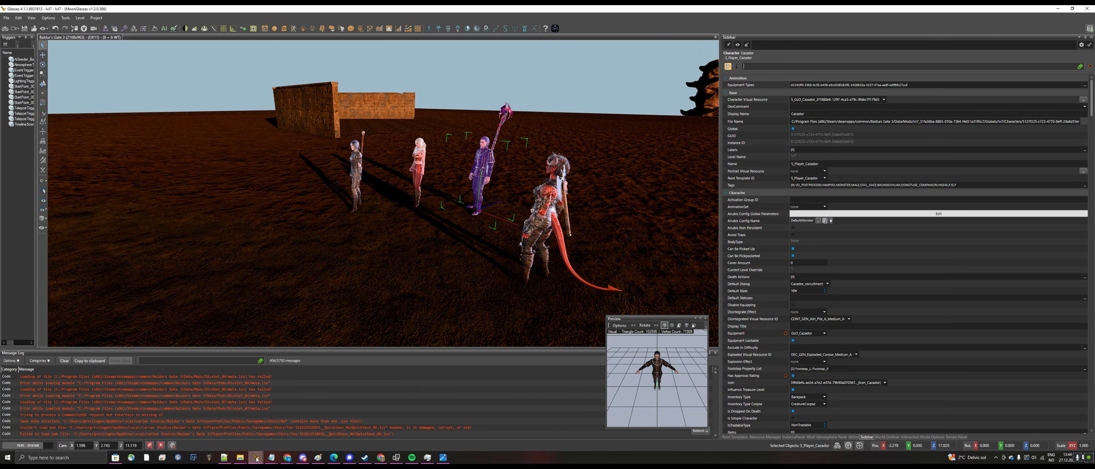
mouse_move(256, 457)
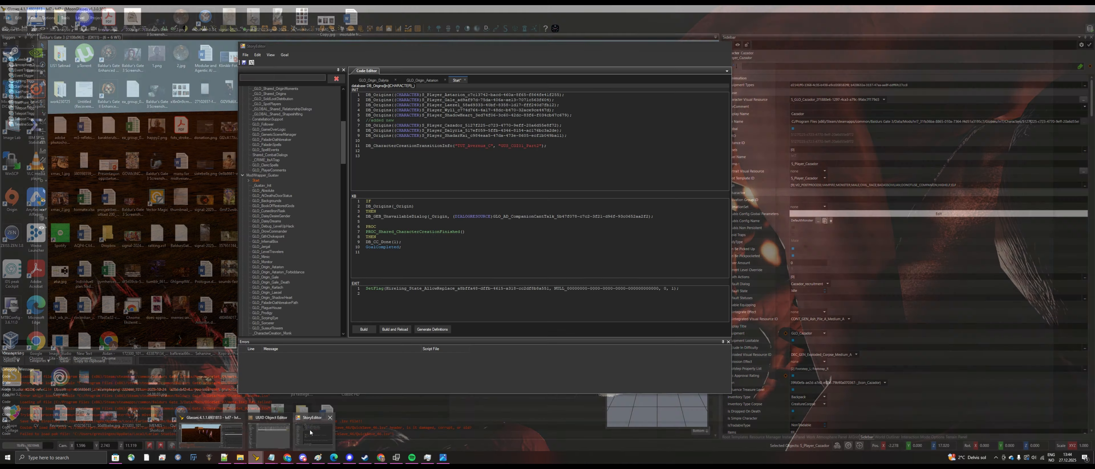
click(310, 432)
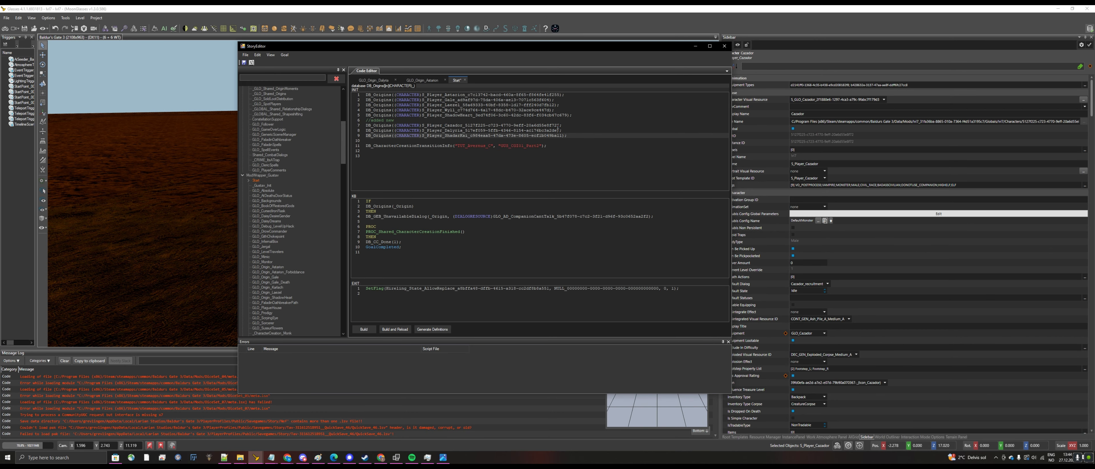
drag(557, 125, 467, 126)
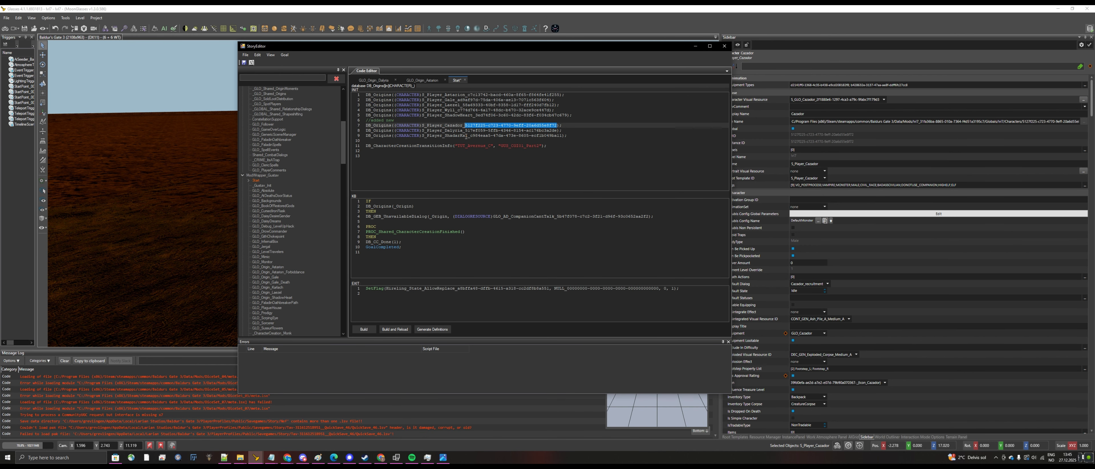
- Check the properties of the ShadarKai character in the level, and return to the Start goal in the Story Editor
click(458, 19)
click(363, 169)
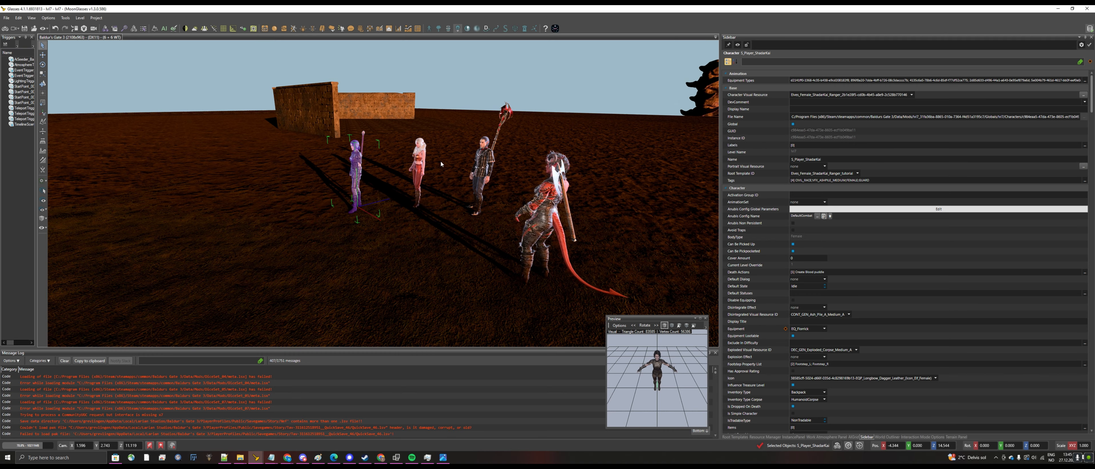
mouse_move(256, 458)
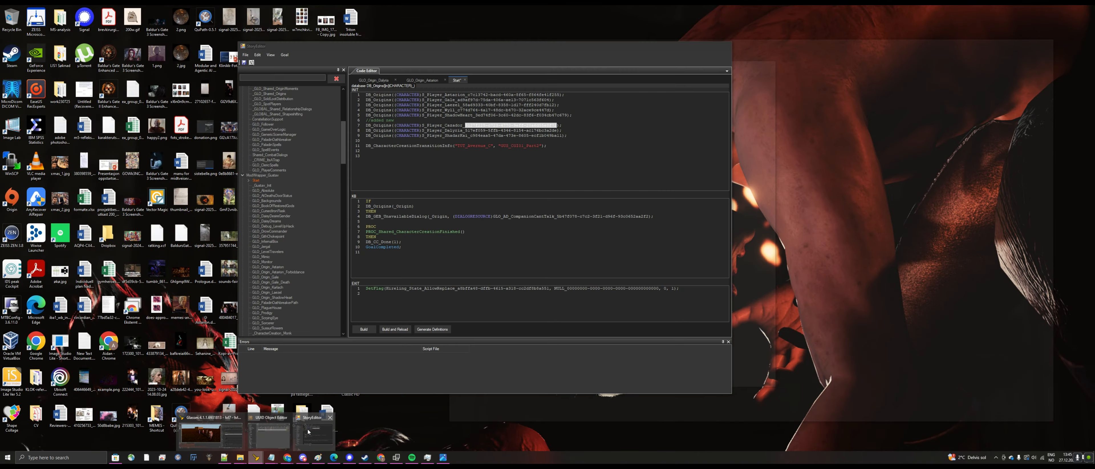
click(308, 432)
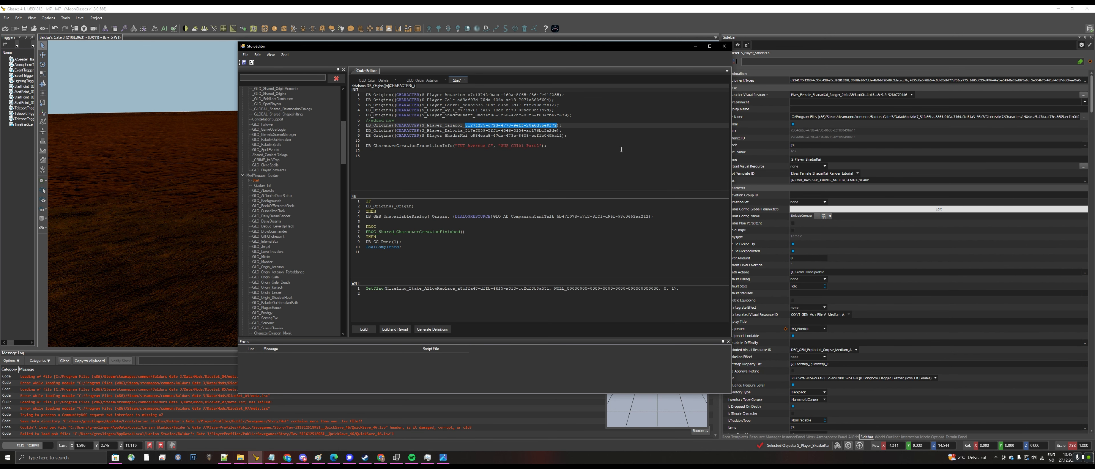
click(512, 168)
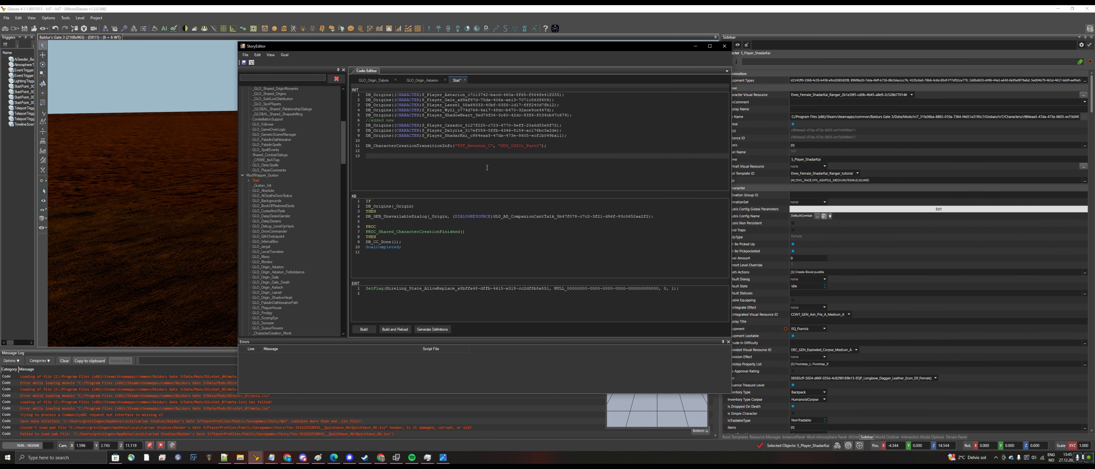
- Build the story, and reload the level and story while saving the unsaved root templates, characters and palettes
click(364, 329)
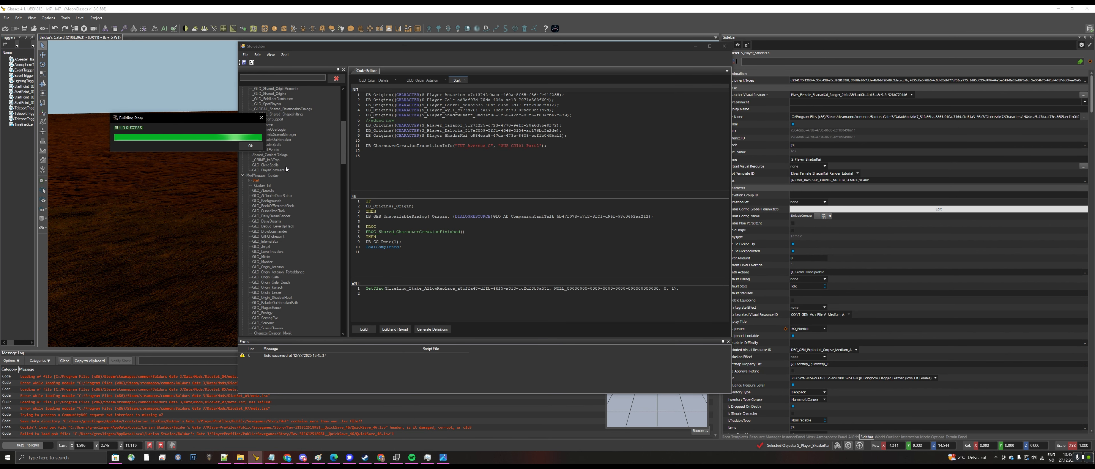
click(250, 146)
click(7, 18)
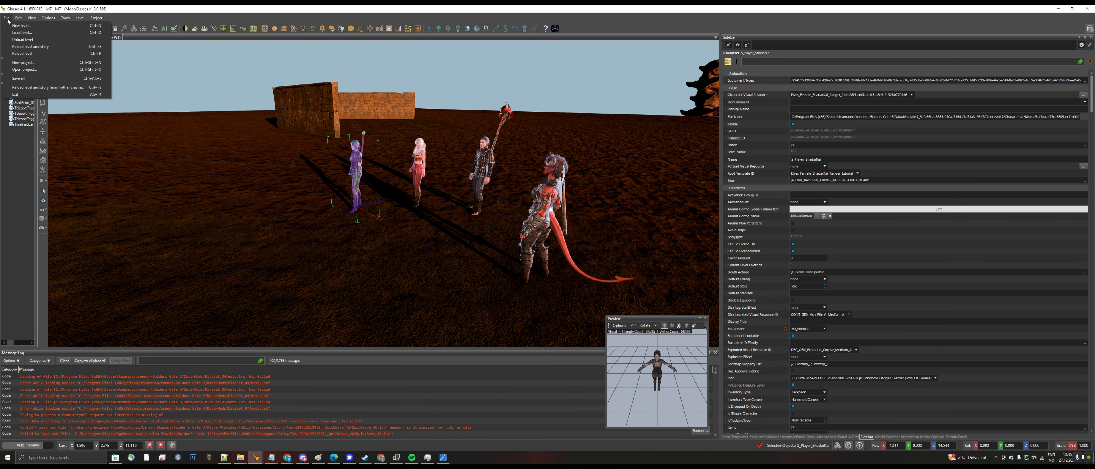
click(13, 46)
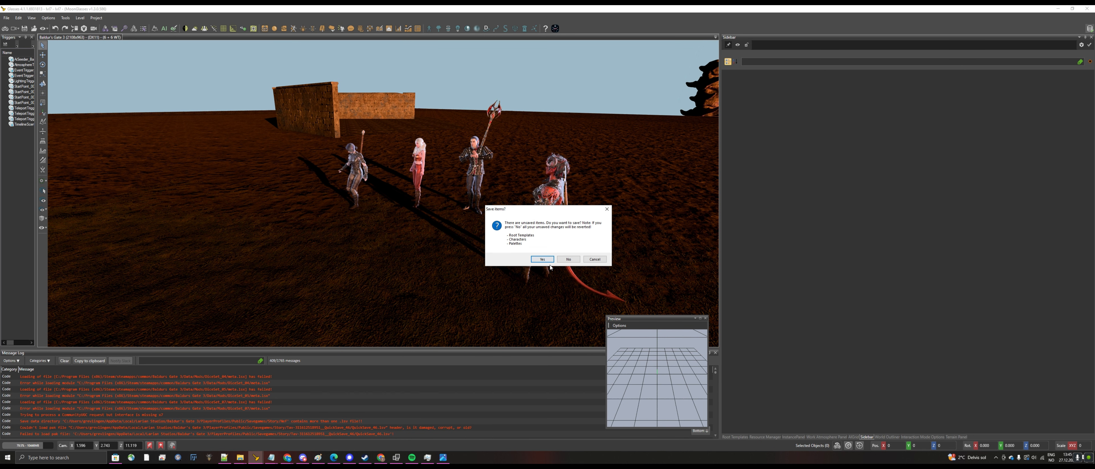
click(543, 259)
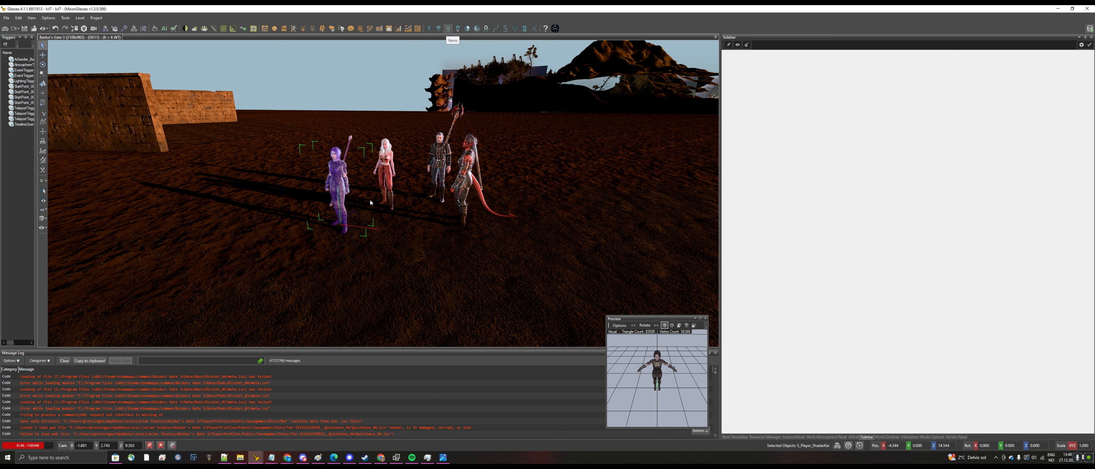
- Open Cazador_recruitment in the Dialog Editor and examine the node flags on Cazador's "Yes" answer
click(350, 28)
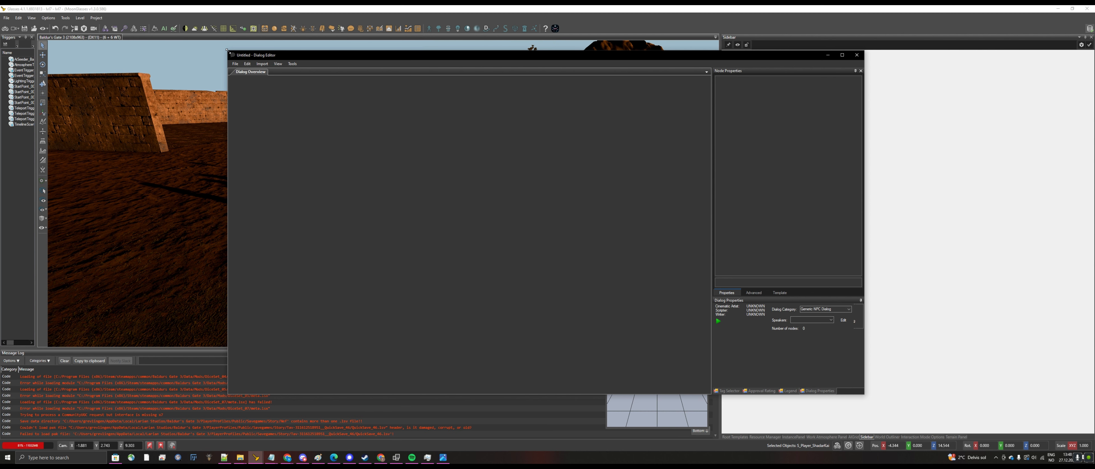
drag(228, 51, 329, 129)
click(337, 144)
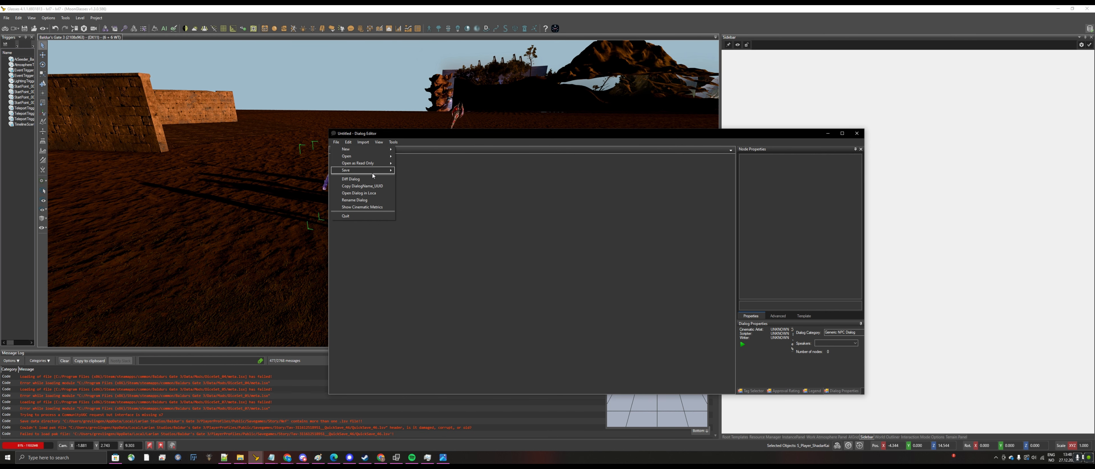
mouse_move(370, 156)
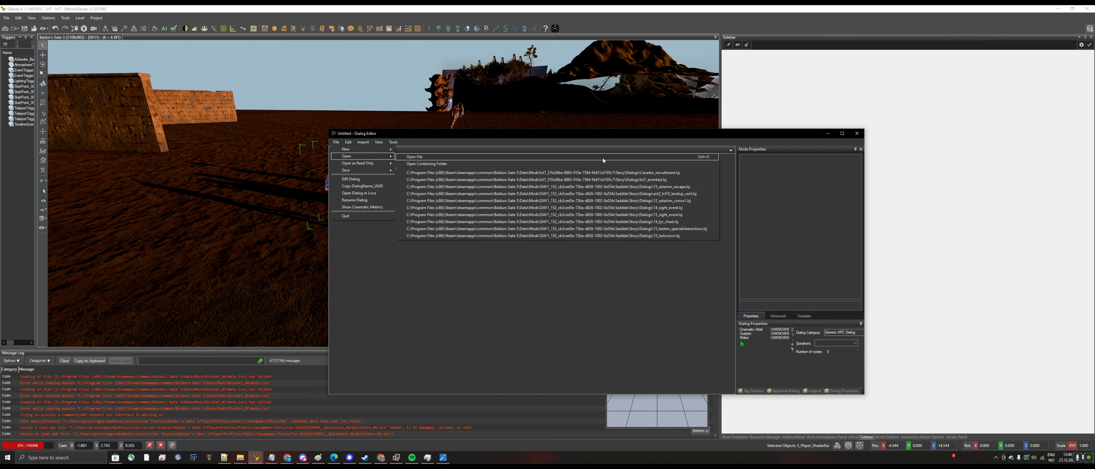
click(637, 173)
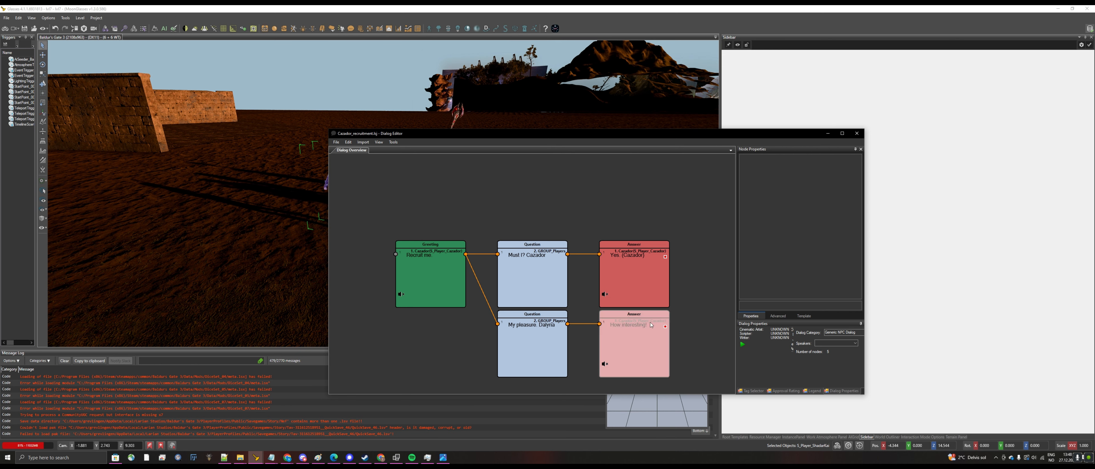
click(651, 278)
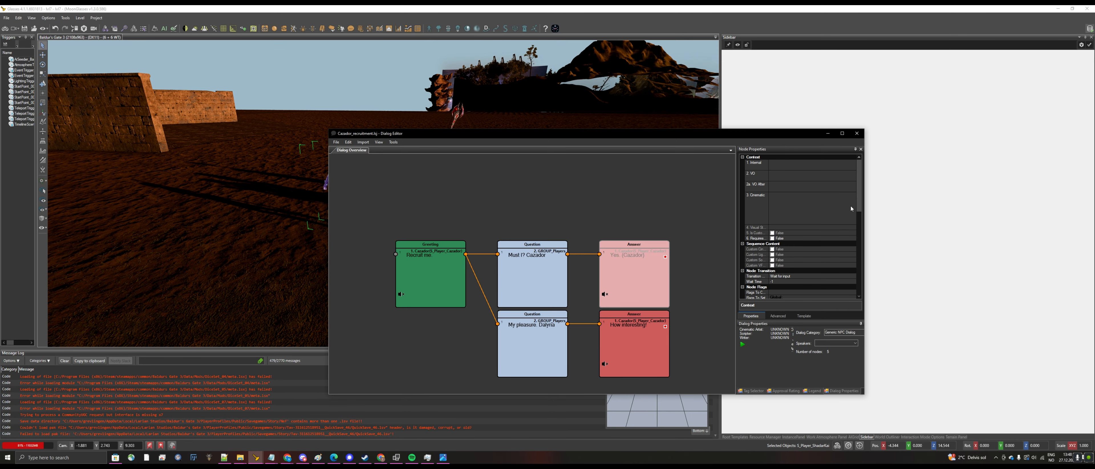
scroll(853, 223, down, 4)
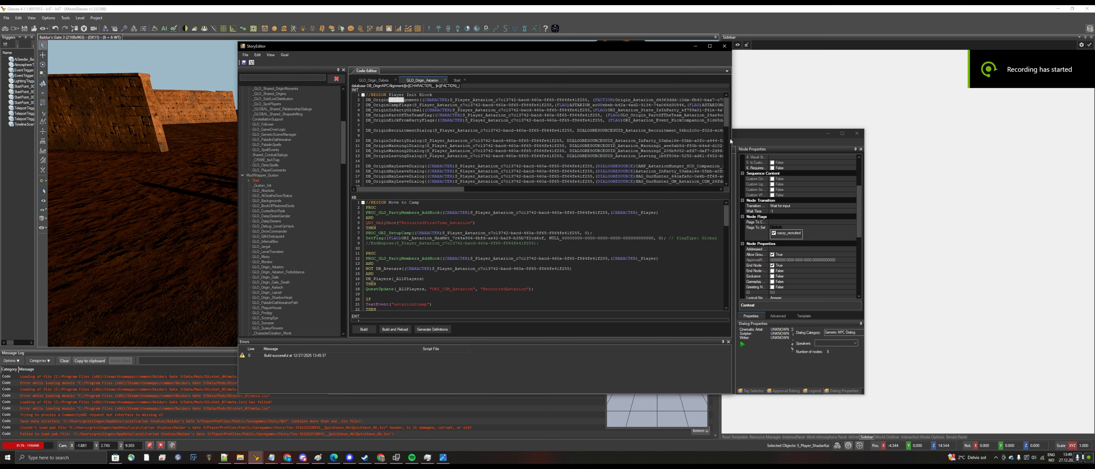
- Widen the Story Editor and examine the in-party flag, camp setup and OriginAddToParty trigger in GLO_Origin_Astarion
drag(732, 140, 873, 142)
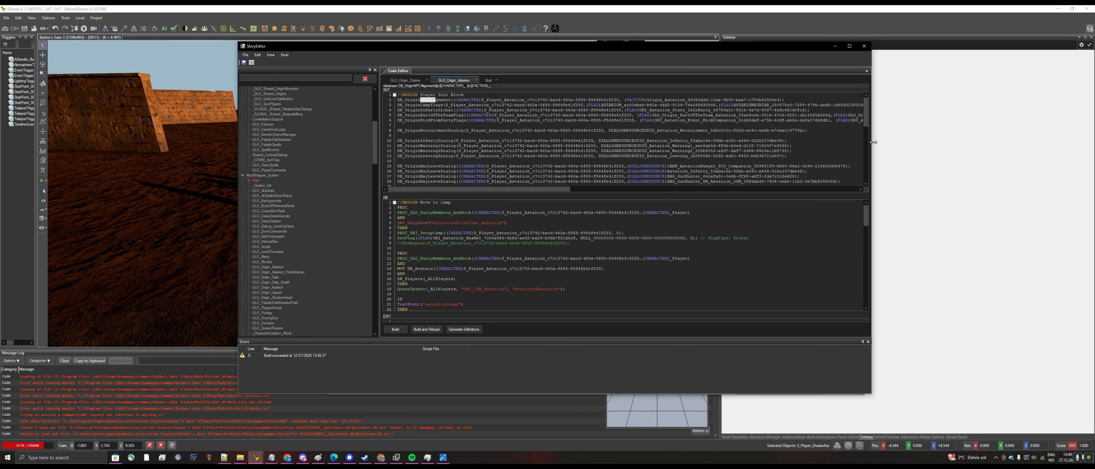
click(520, 104)
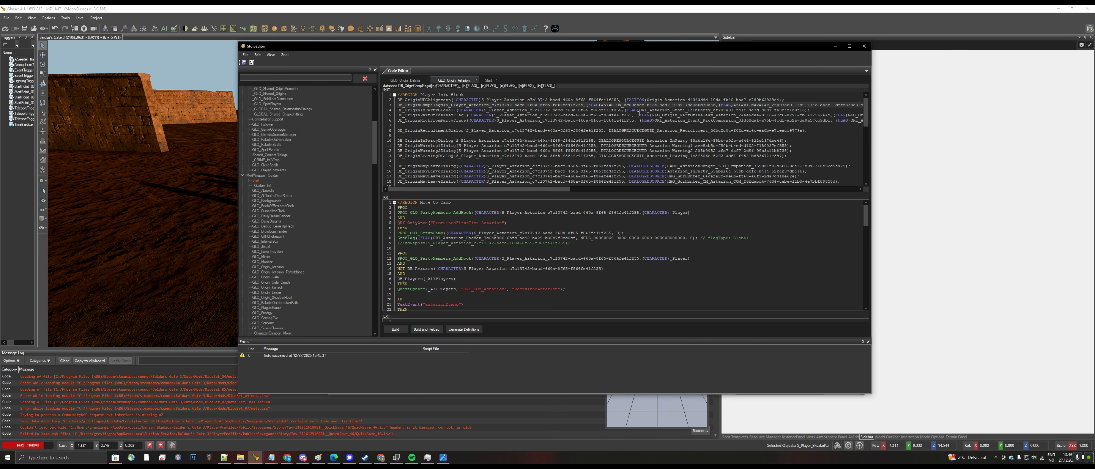
click(640, 110)
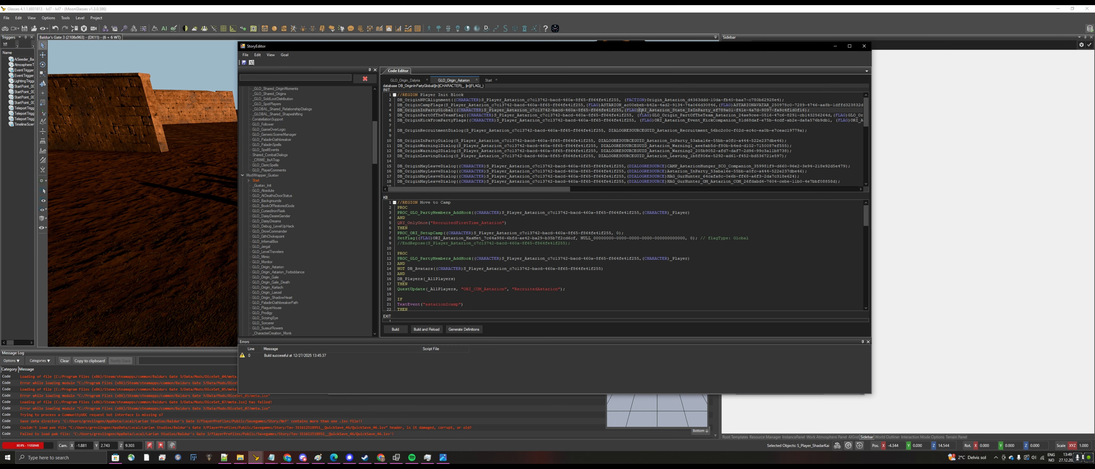
drag(640, 110, 714, 110)
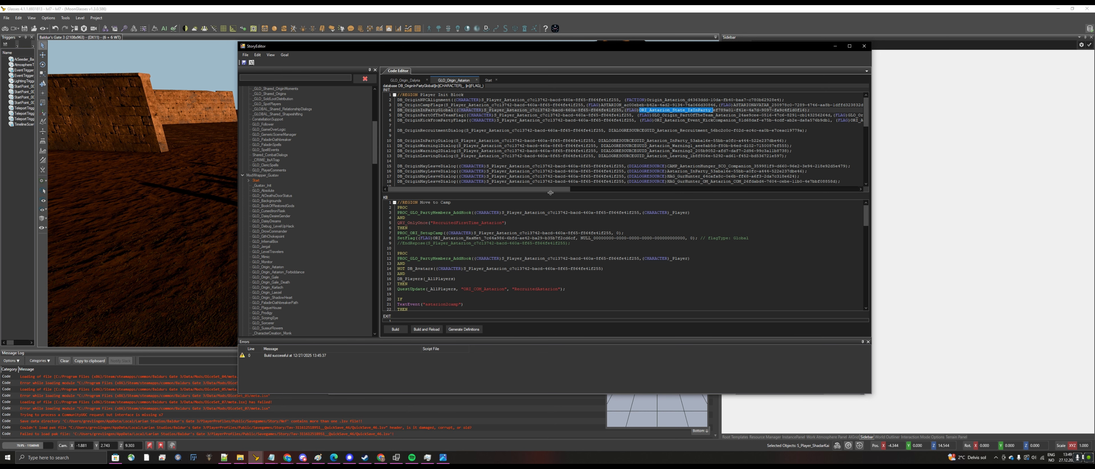
drag(551, 193, 633, 198)
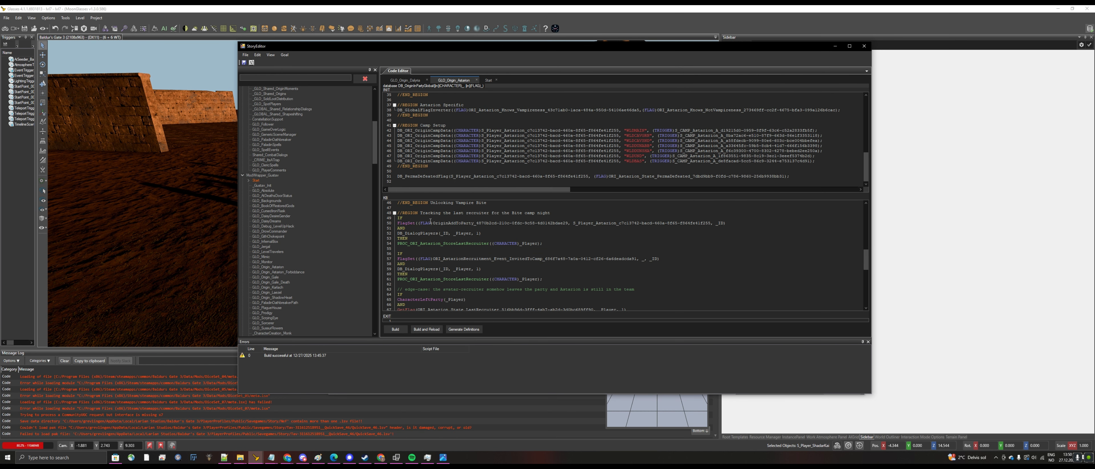
drag(433, 223, 568, 223)
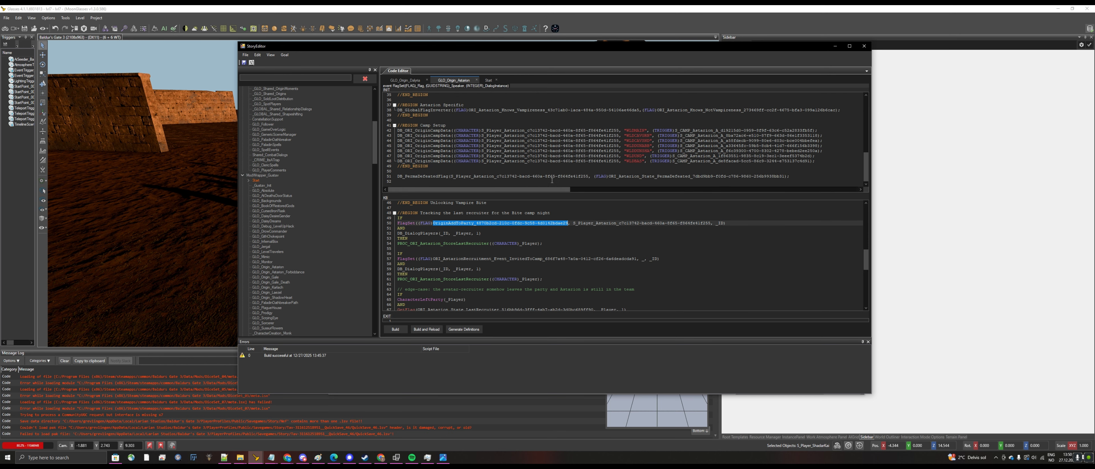
scroll(435, 110, up, 9)
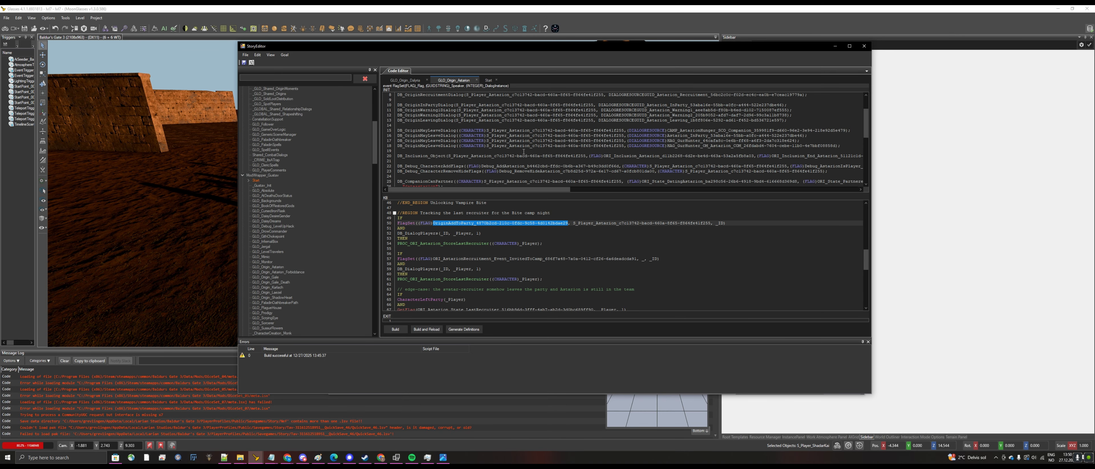
- Revisit the Cazador recruitment dialog, and run the level in game mode to start his recruitment conversation
click(426, 17)
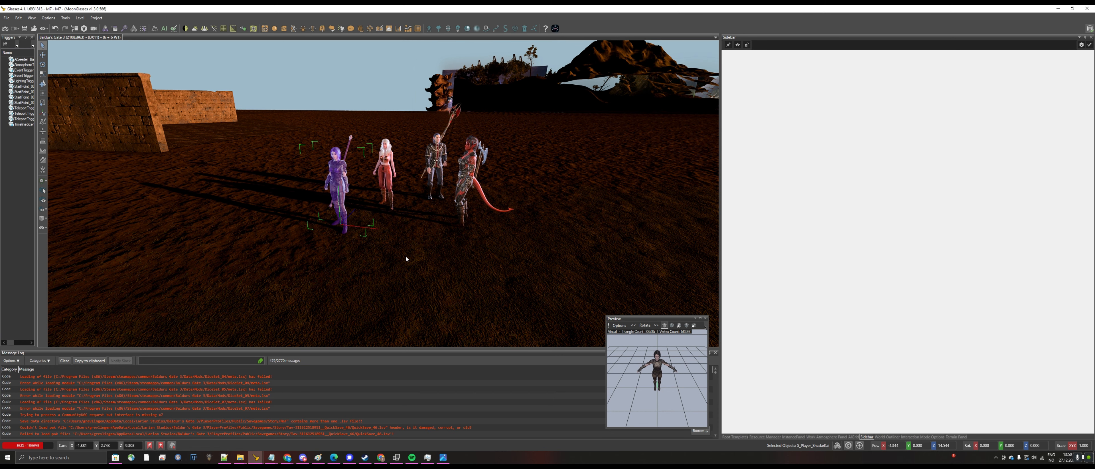
key(alt+Tab)
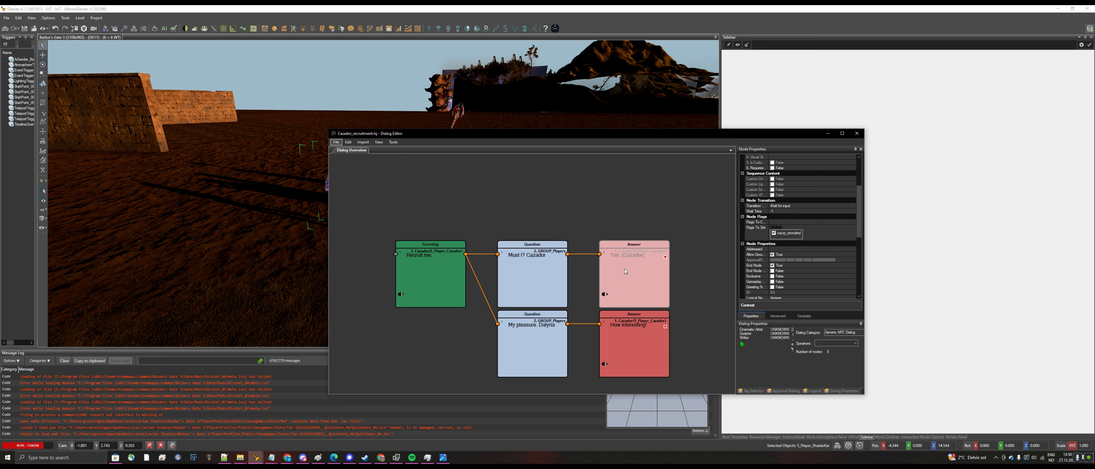
click(333, 8)
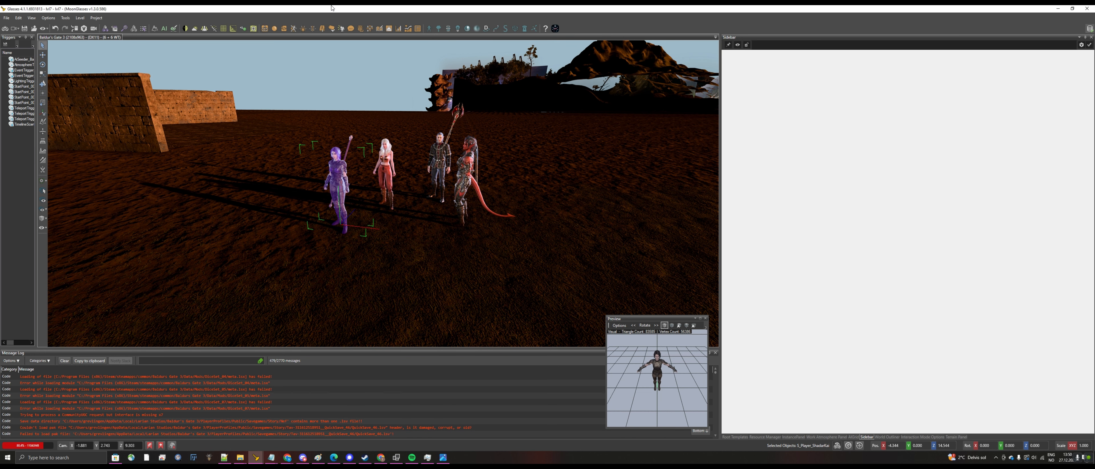
click(5, 28)
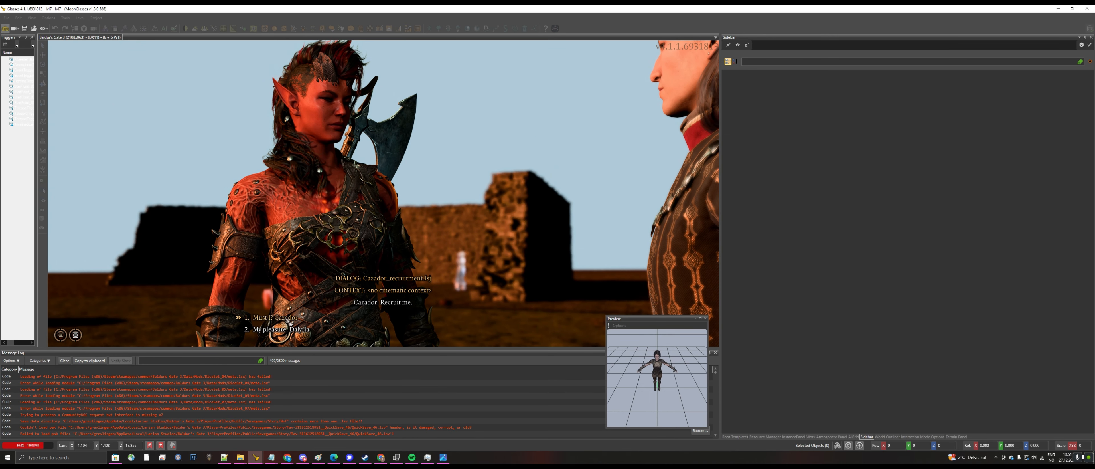
- Answer "Must I? Cazador" in the recruitment conversation, finish the dialog to recruit him, and leave game mode
click(288, 321)
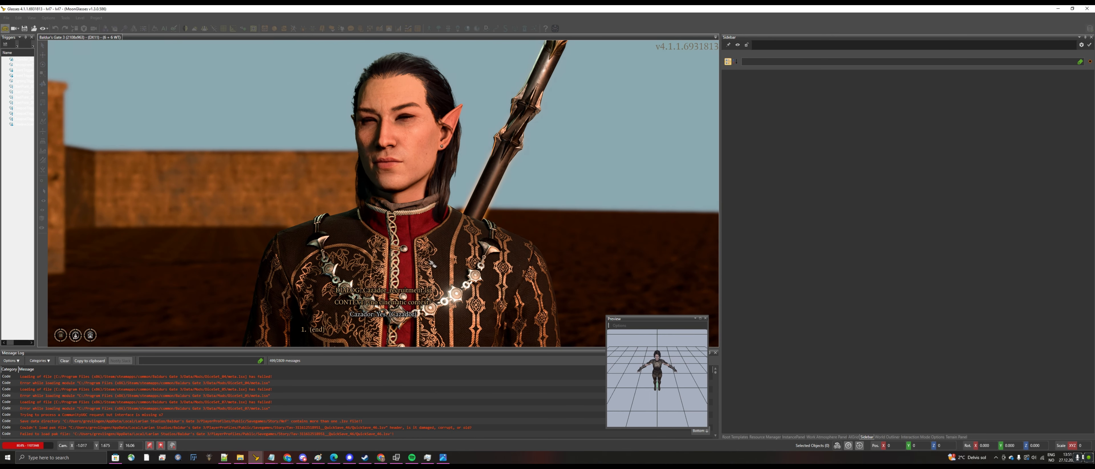
click(317, 330)
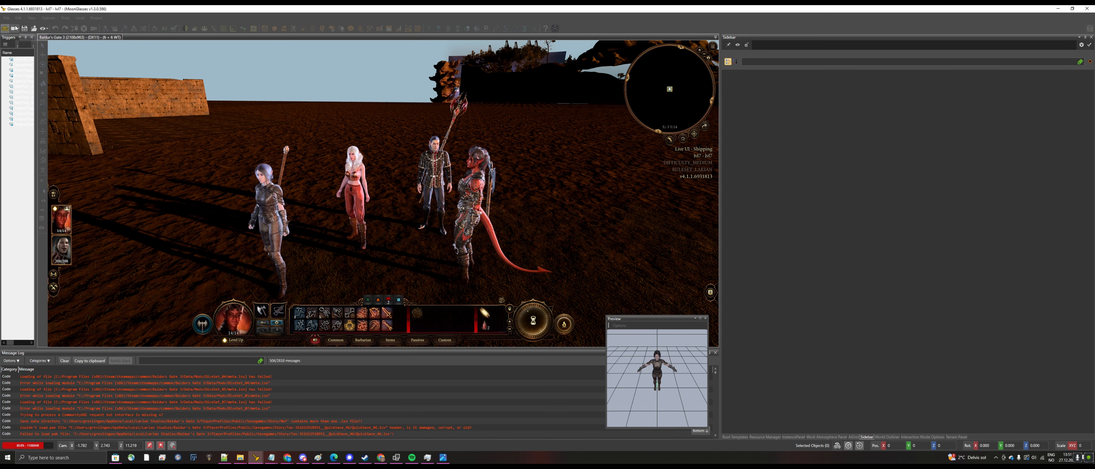
click(5, 29)
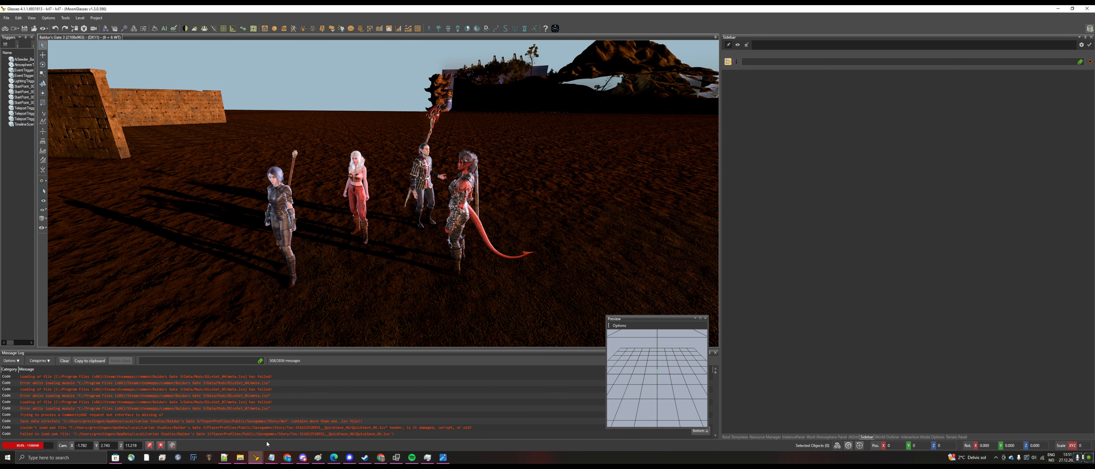
- Copy the greeting, "Must I? Cazador" and "Yes" nodes from Cazador_recruitment, and create a new dialog
mouse_move(259, 460)
click(338, 434)
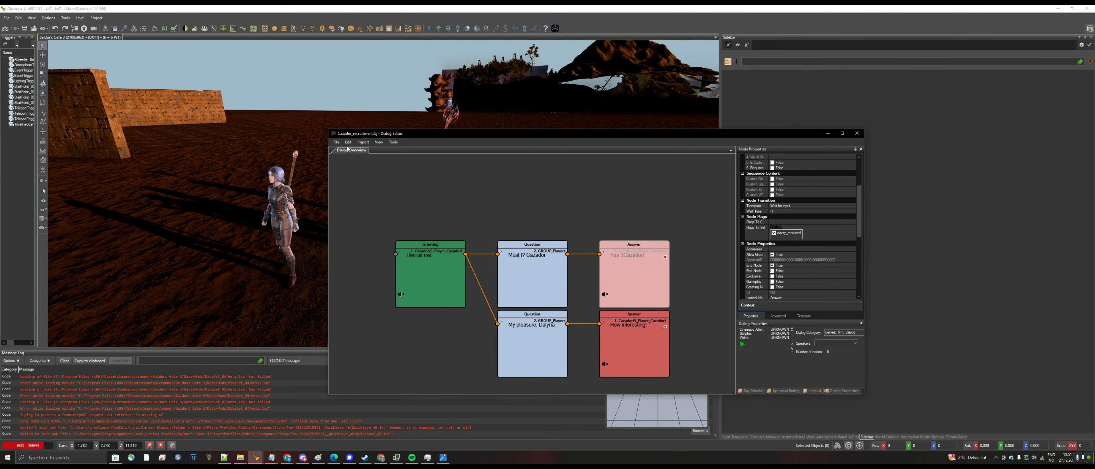
click(336, 142)
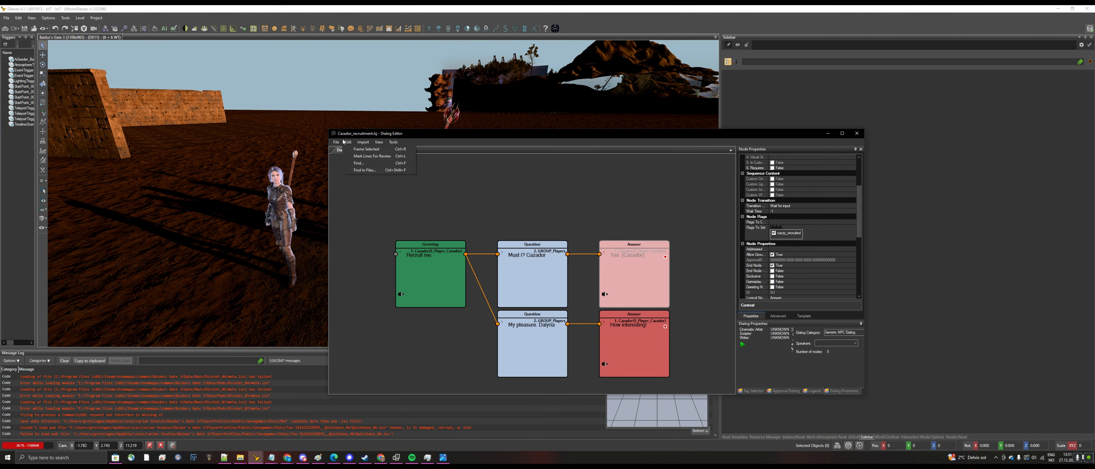
click(590, 200)
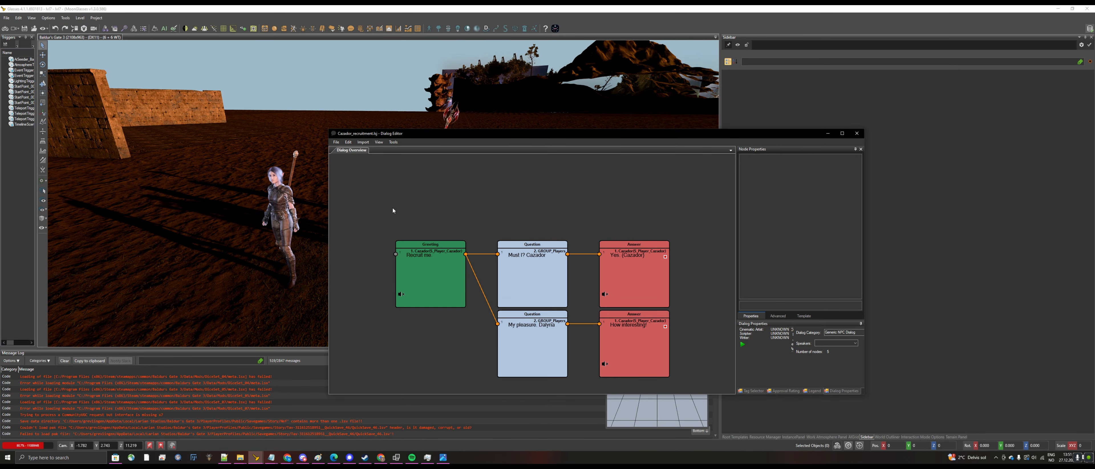
drag(393, 208, 659, 285)
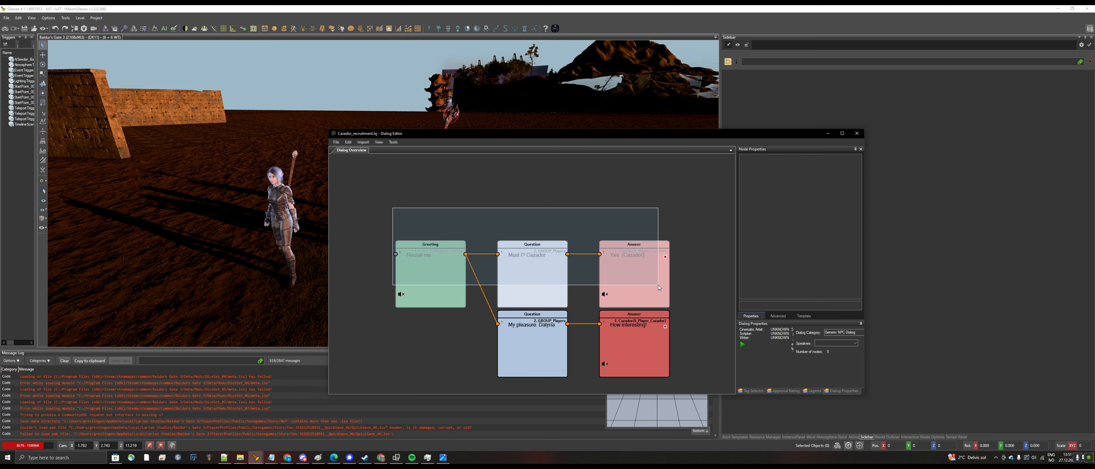
click(336, 142)
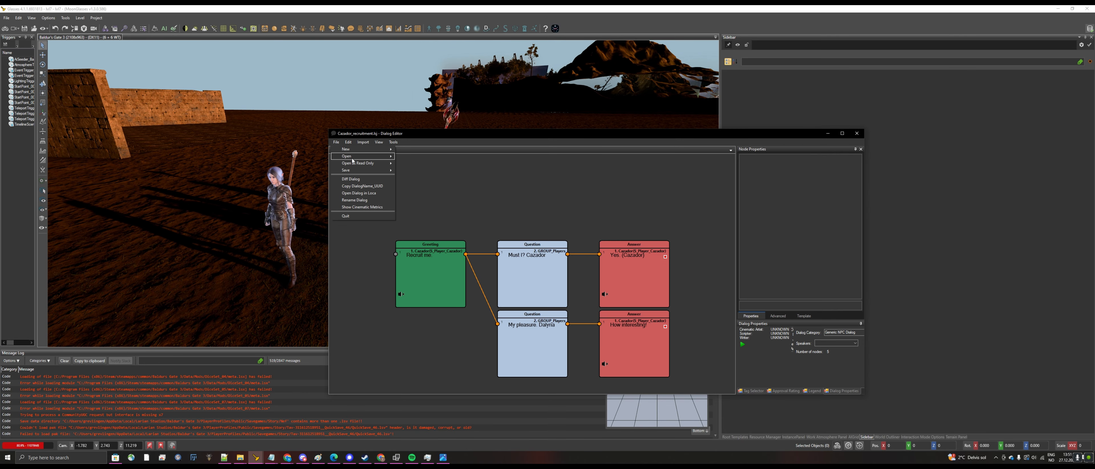
mouse_move(365, 149)
click(417, 150)
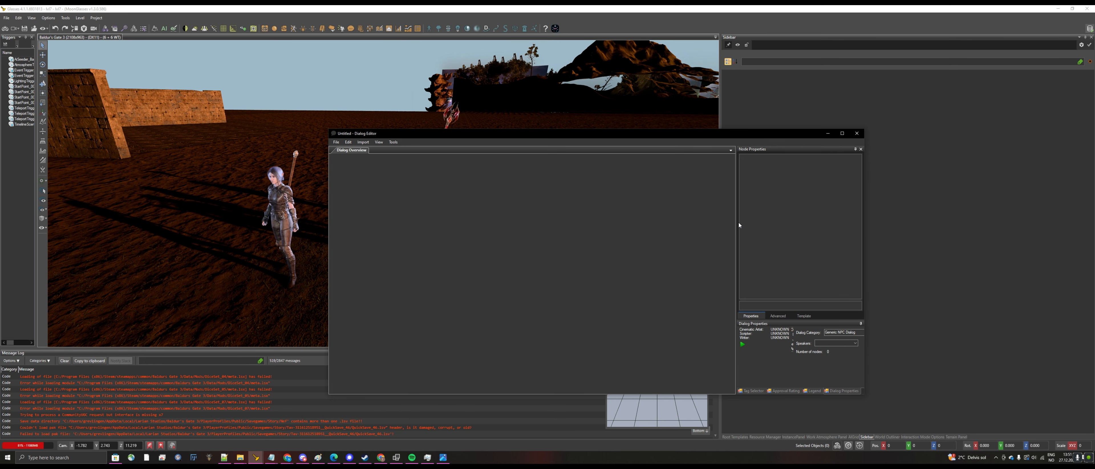
- Widen the dialog properties area and add Shadar-Kai Hunter (S_Player_ShadarKai) as the new dialog's first speaker
drag(737, 224, 646, 228)
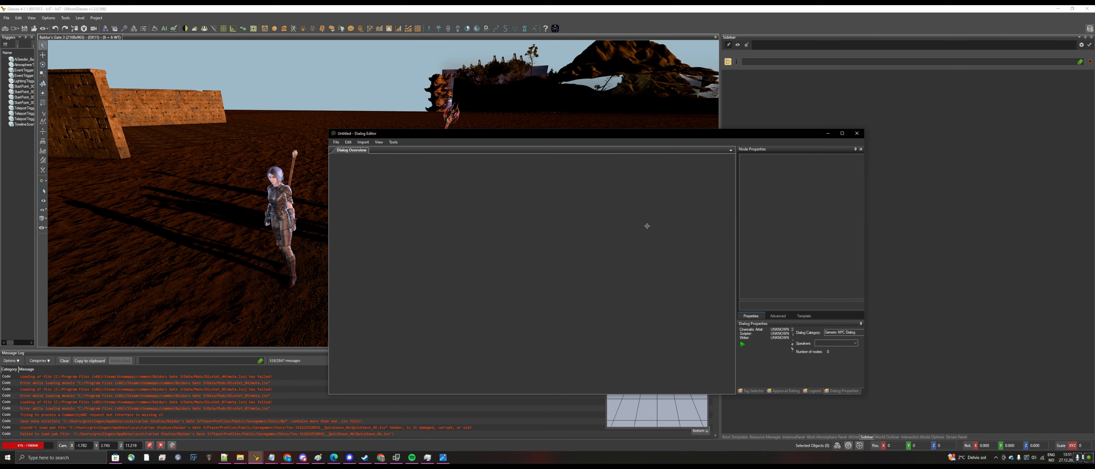
click(778, 344)
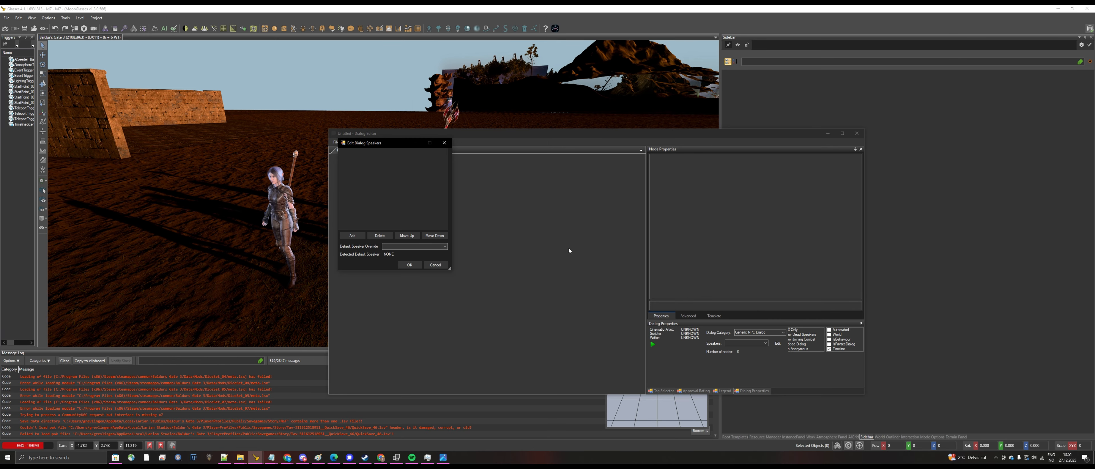
click(352, 235)
click(440, 154)
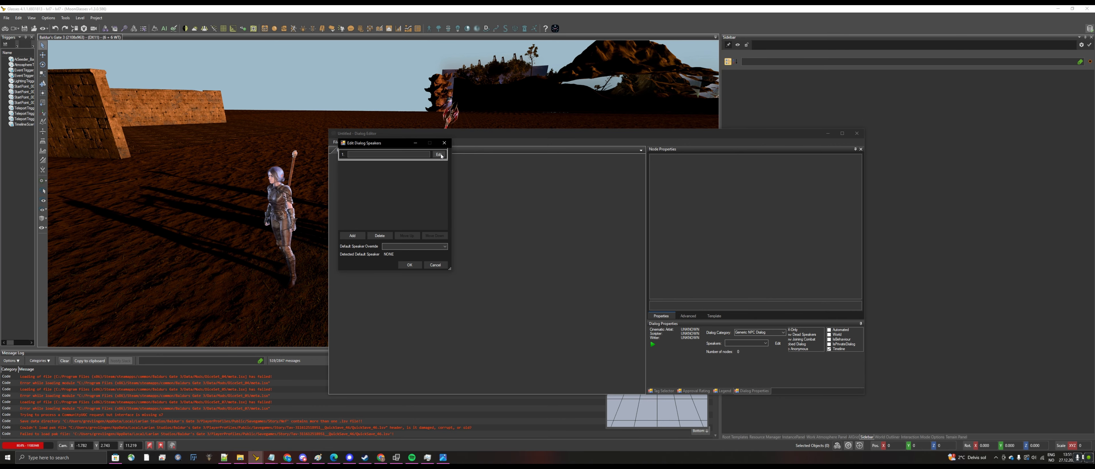
drag(145, 63, 609, 223)
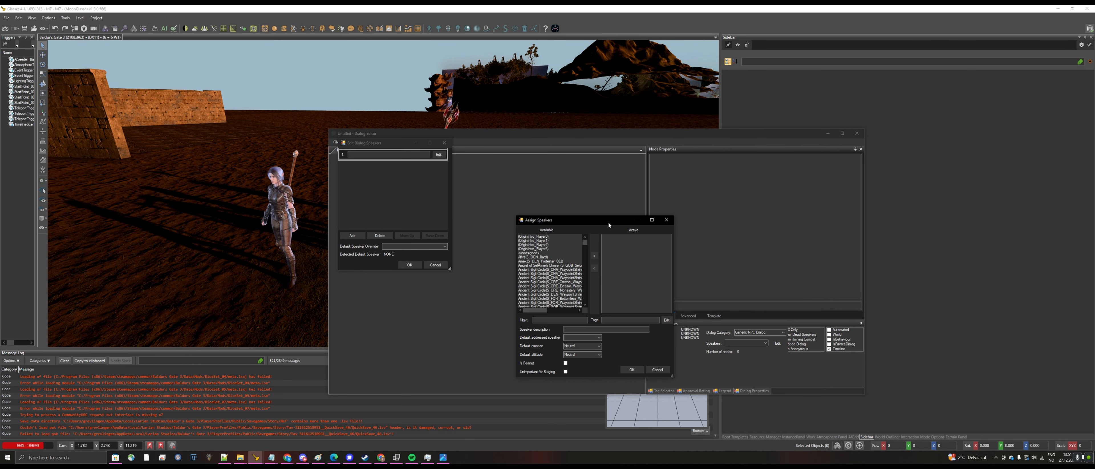
click(558, 319)
text(s_pl)
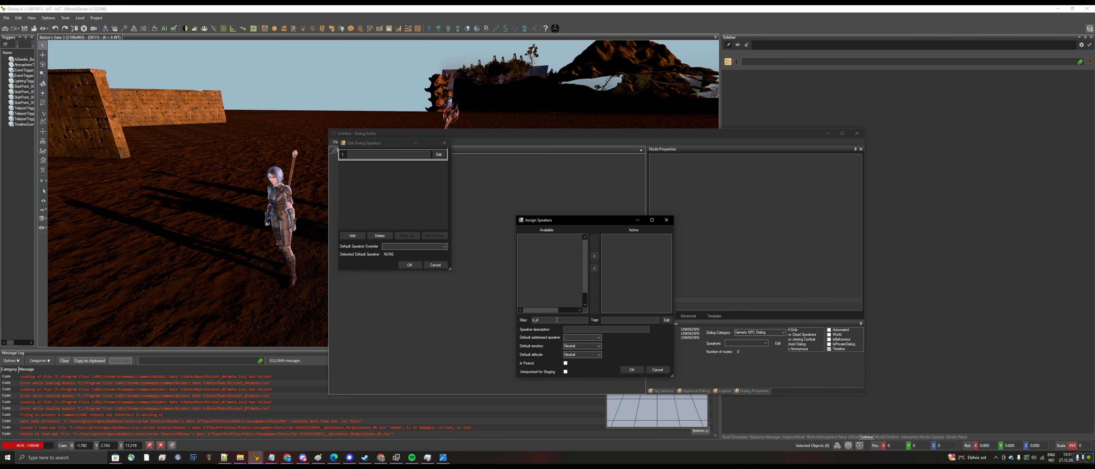
text(ay)
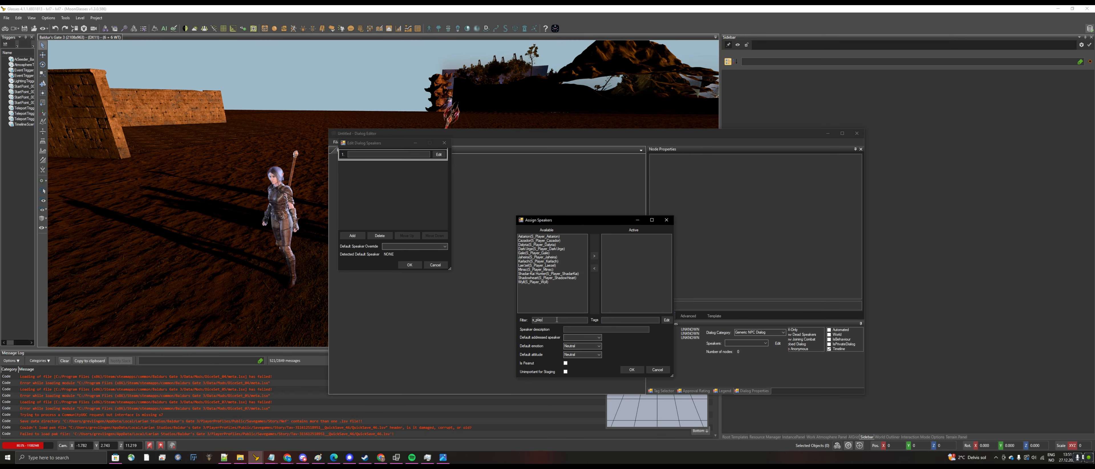
text(er_s)
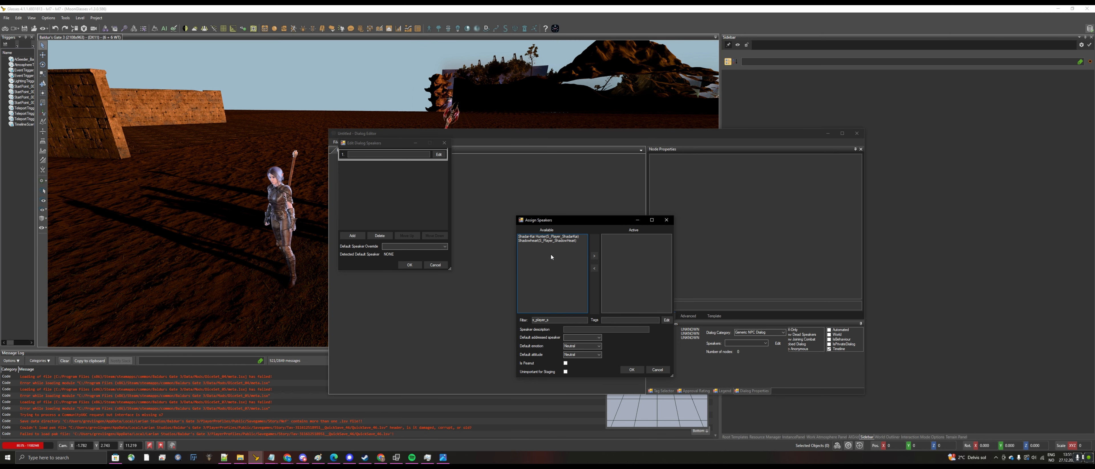
double_click(560, 237)
click(631, 369)
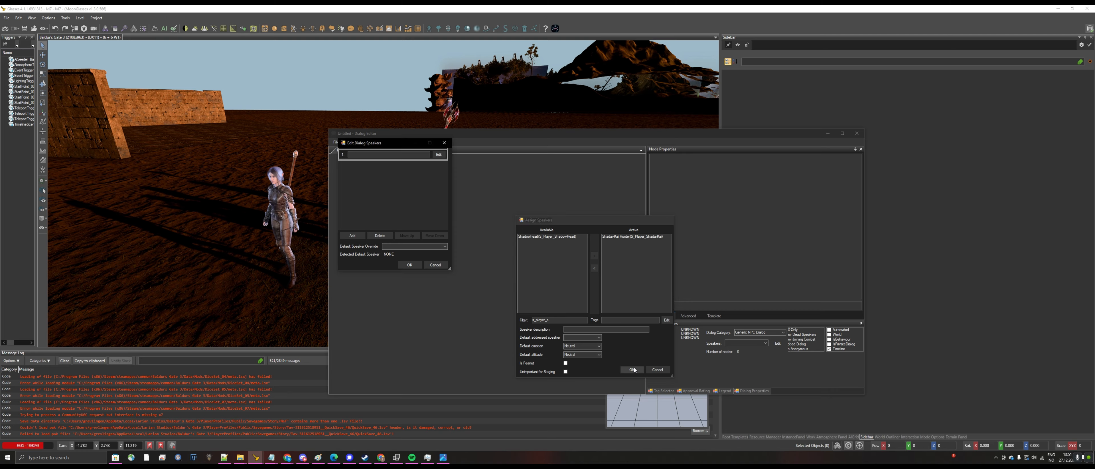
- Add GROUP_Players as the second speaker and accept the speaker list
click(357, 235)
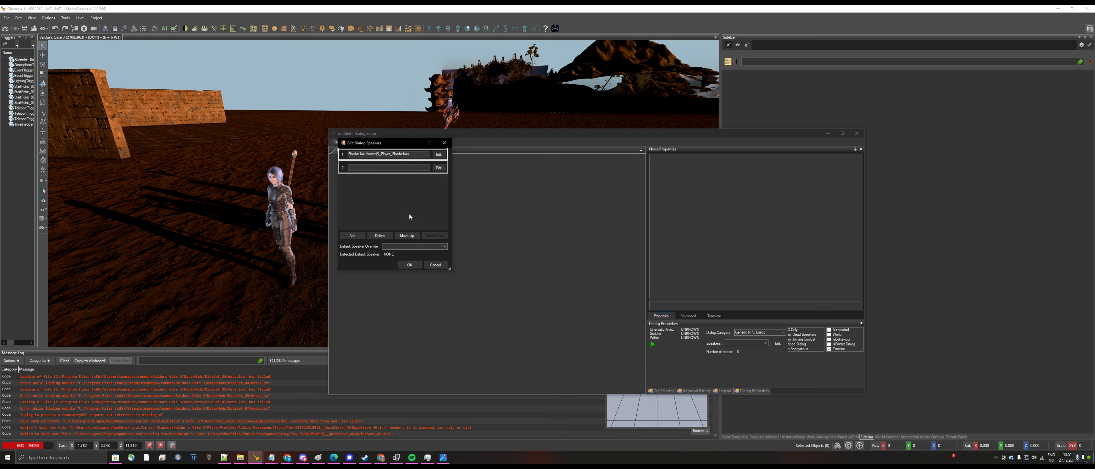
click(439, 168)
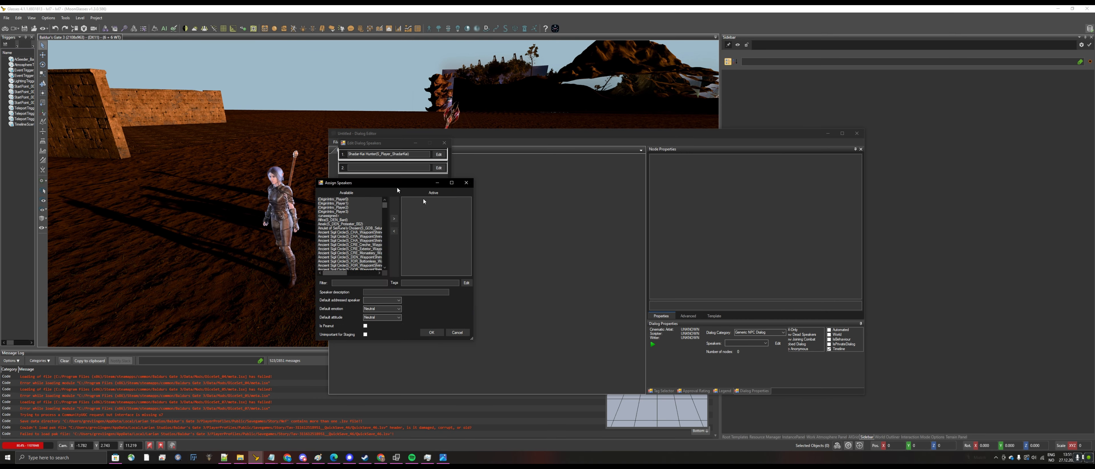
click(541, 368)
text(gr)
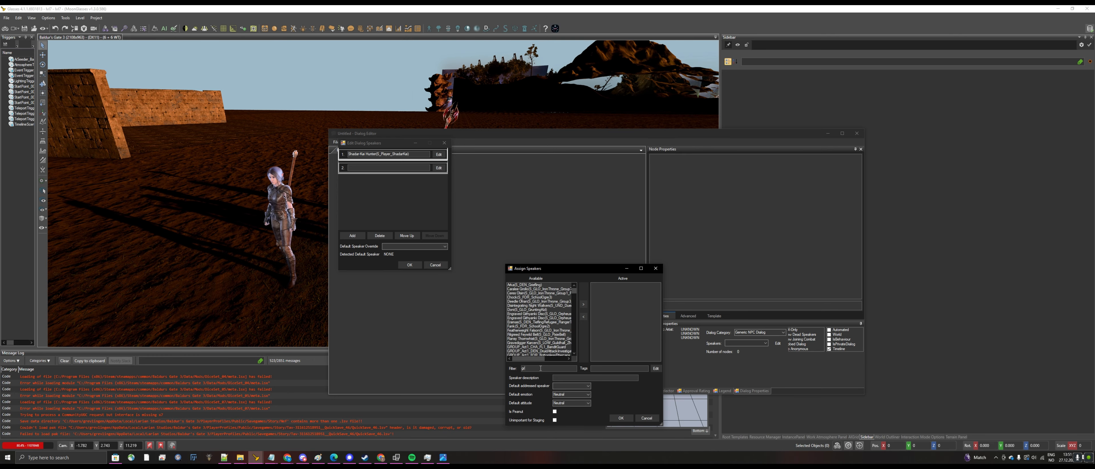
text(oup_pl)
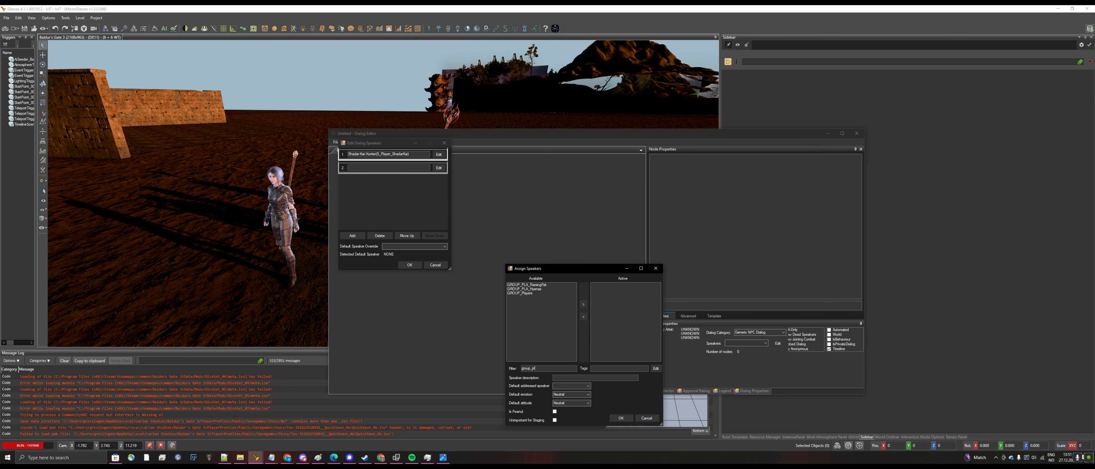
double_click(520, 292)
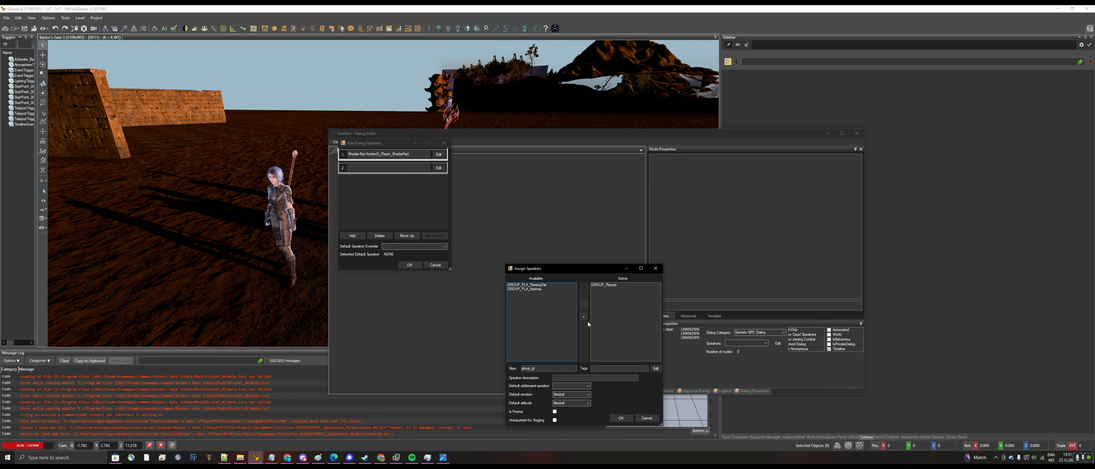
click(621, 418)
click(416, 265)
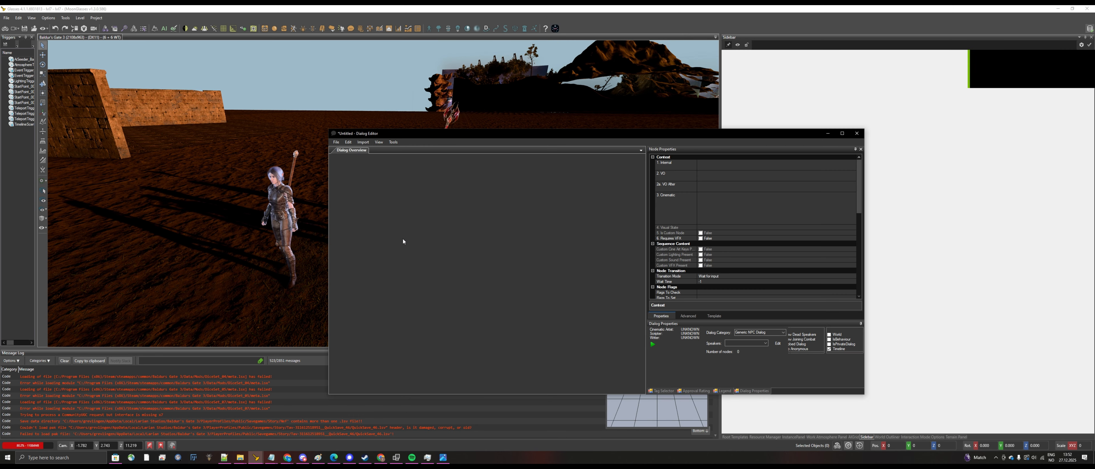
- Paste the copied nodes into the new dialog and set the question's text to "Can I?"
drag(480, 392, 340, 394)
double_click(470, 273)
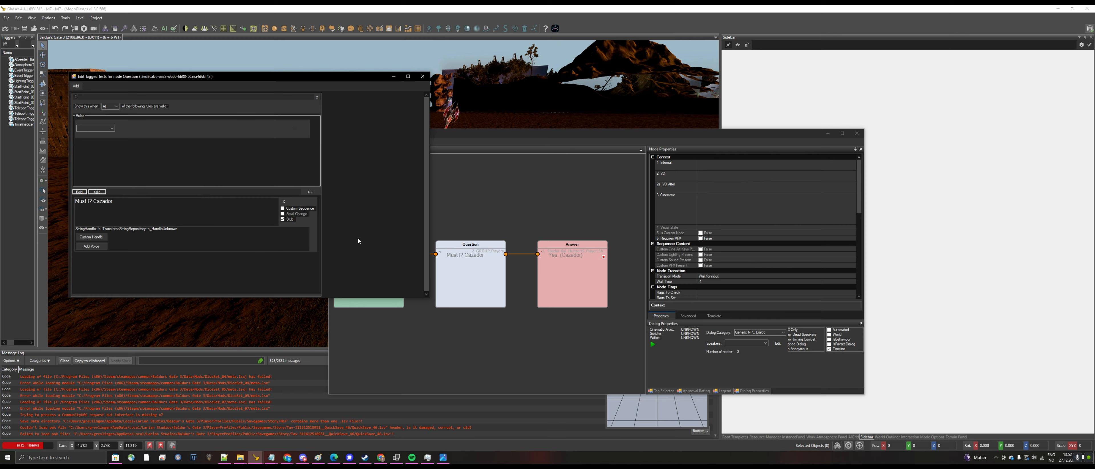
drag(90, 202, 159, 201)
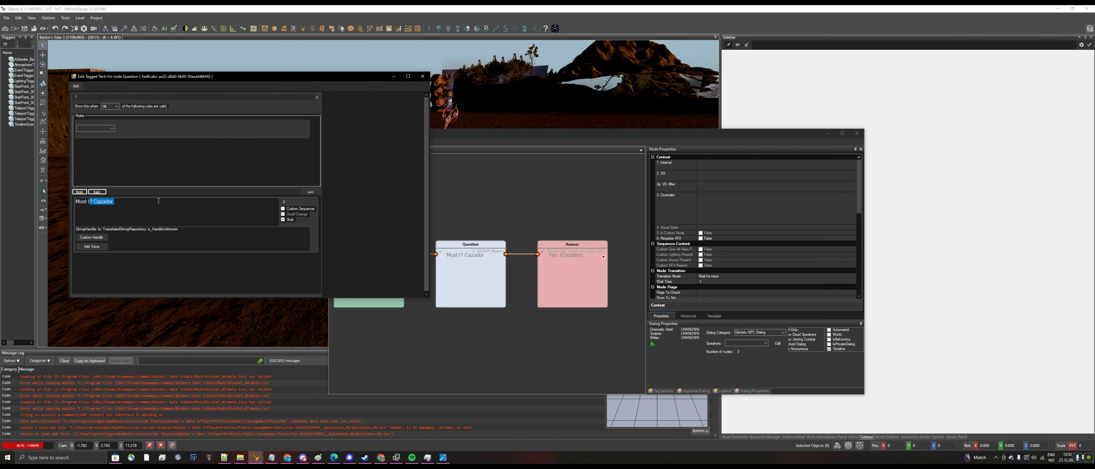
key(BackSpace)
click(424, 77)
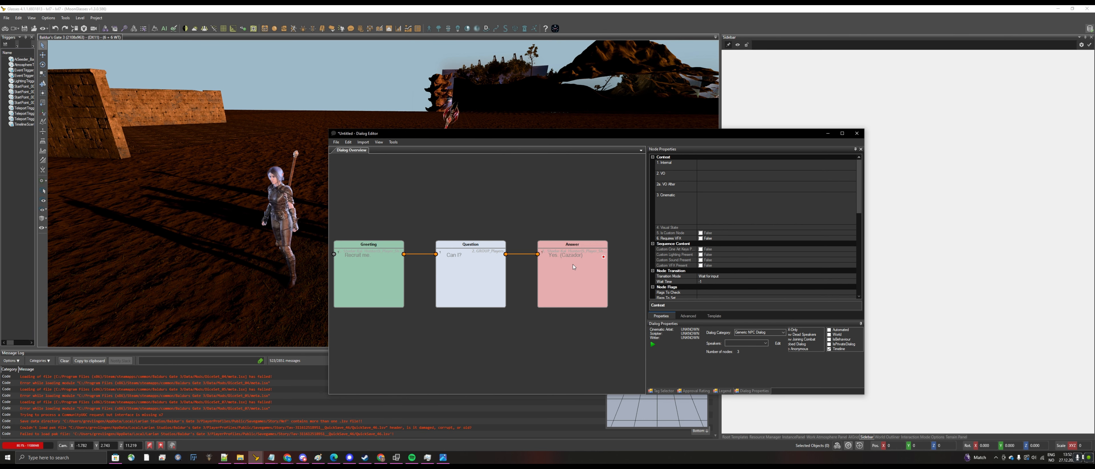
- Shorten the answer node's text to "Yes." by removing the Cazador mention
click(471, 213)
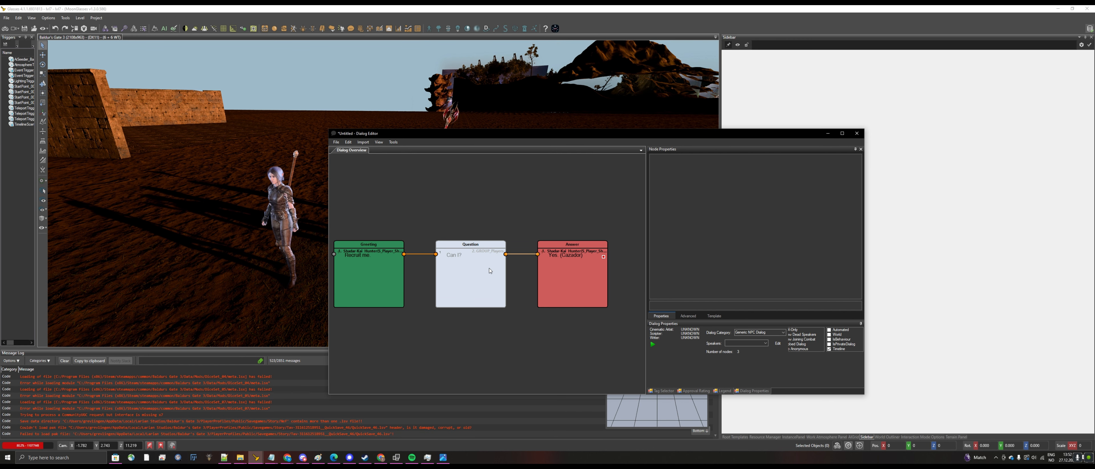
double_click(550, 271)
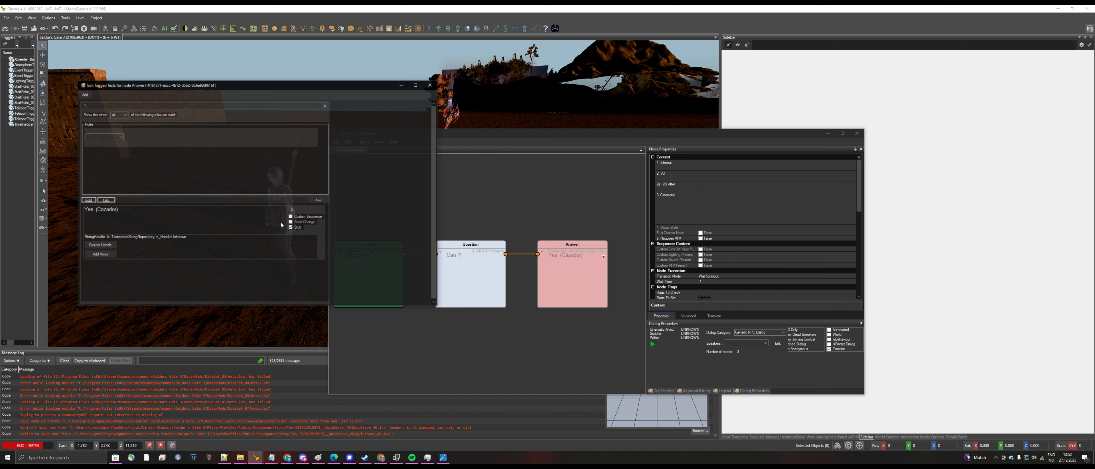
double_click(95, 211)
key(BackSpace)
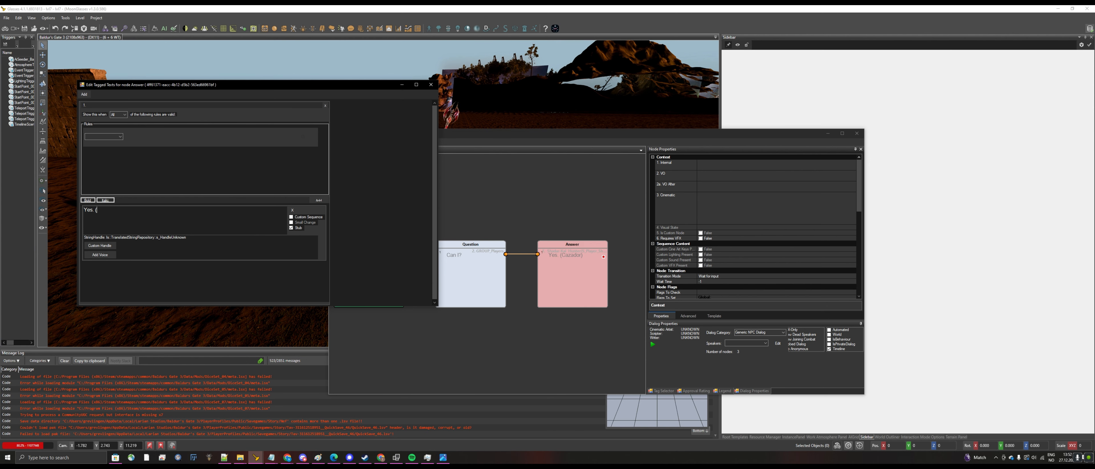
click(431, 84)
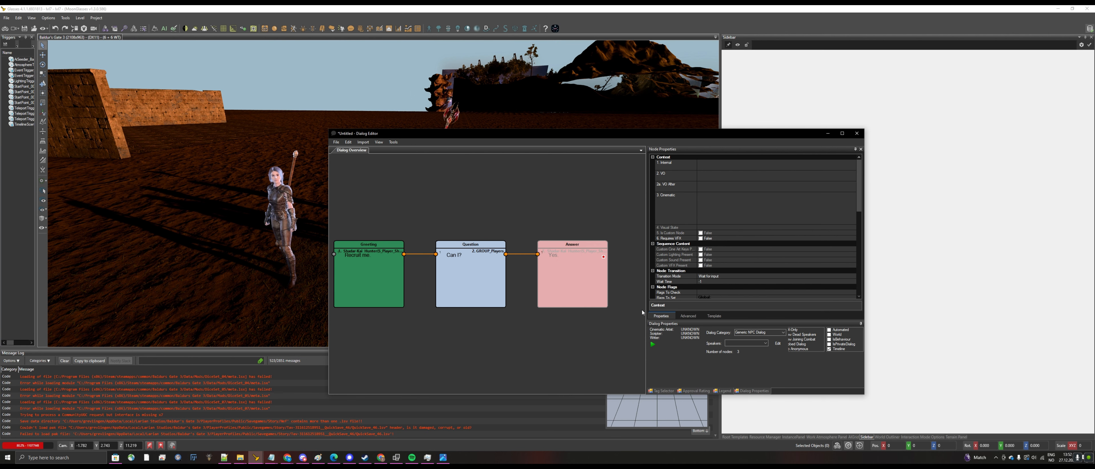
- Open the flags set by the answer node for editing and show the Global flag category
click(860, 259)
click(740, 174)
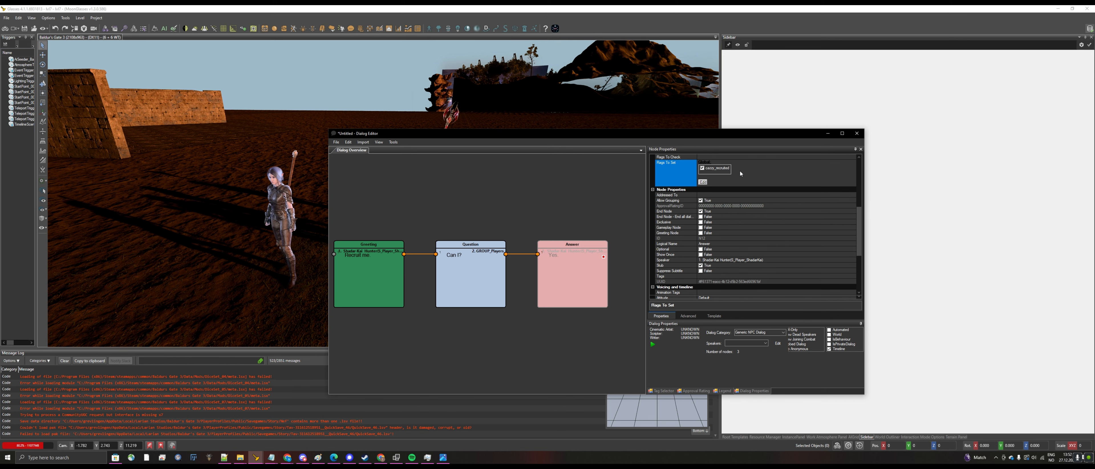
click(702, 182)
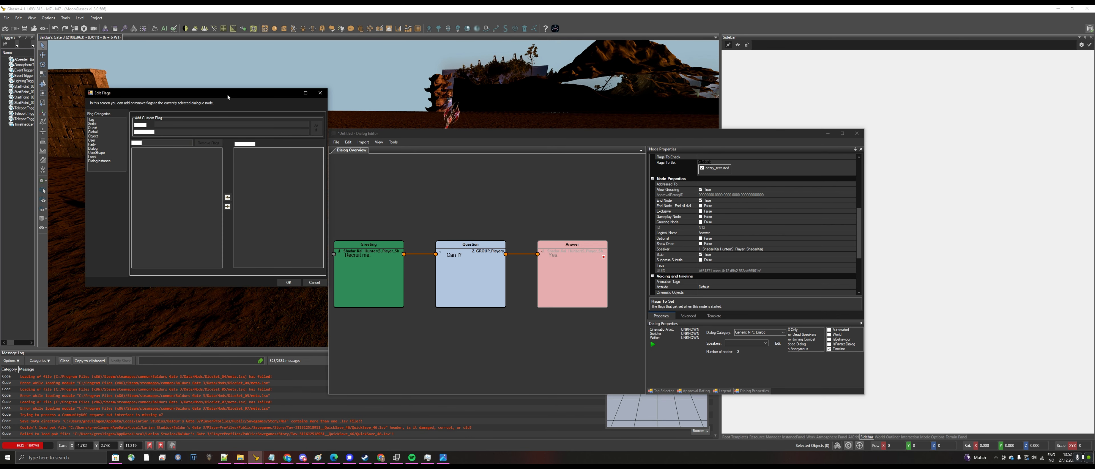
drag(227, 94, 545, 163)
click(418, 201)
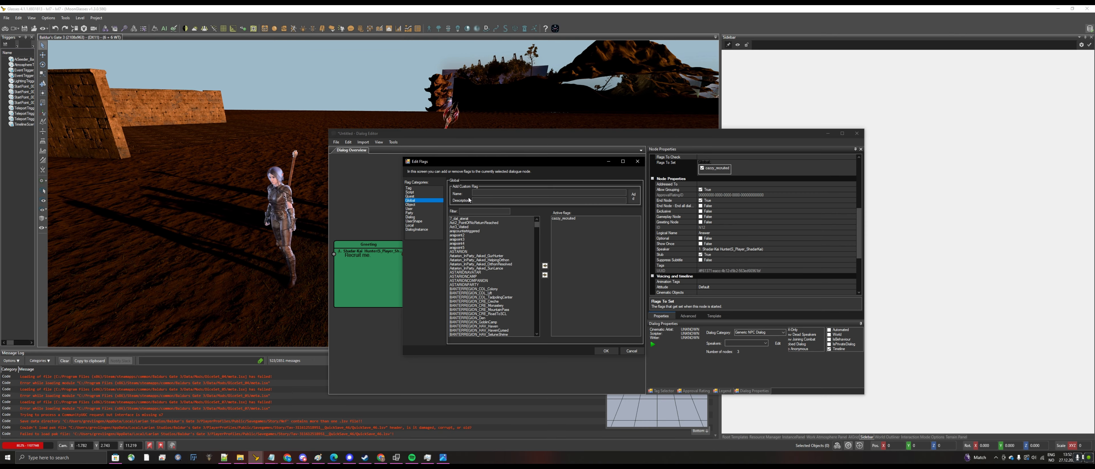
- Add the global flag shadarkate_recruited, described as "You recruited a Shadar Kai", and make it the answer node's only set flag in place of cazzy_recruited
click(479, 192)
text(s)
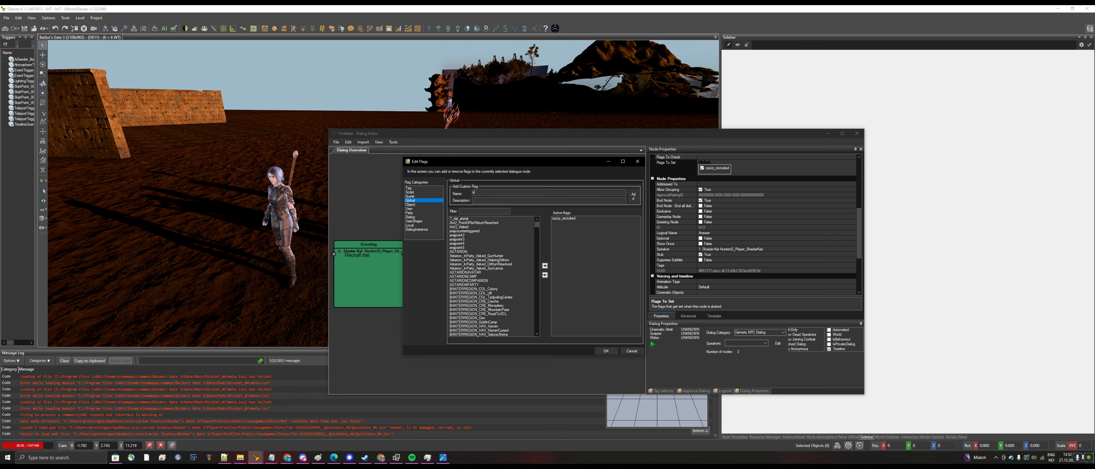
text(hadarkate_)
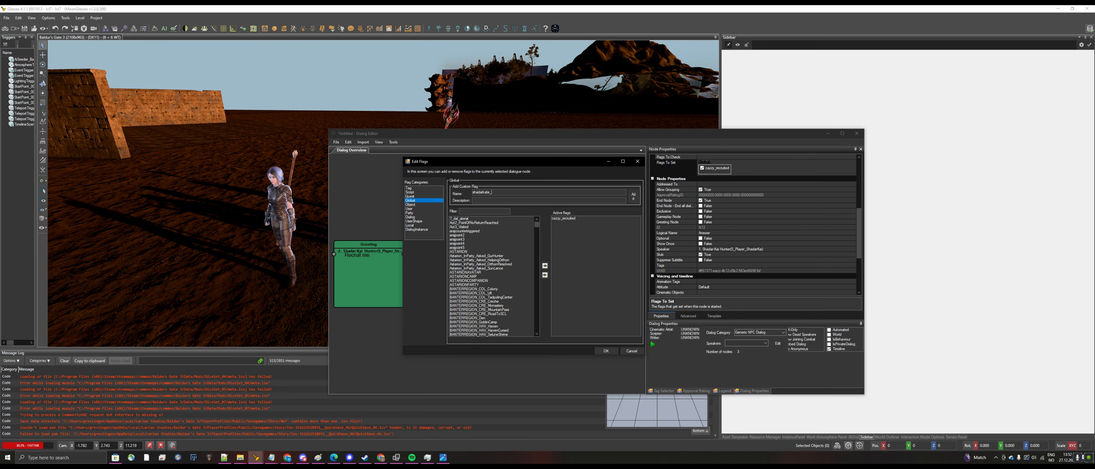
text(recruited)
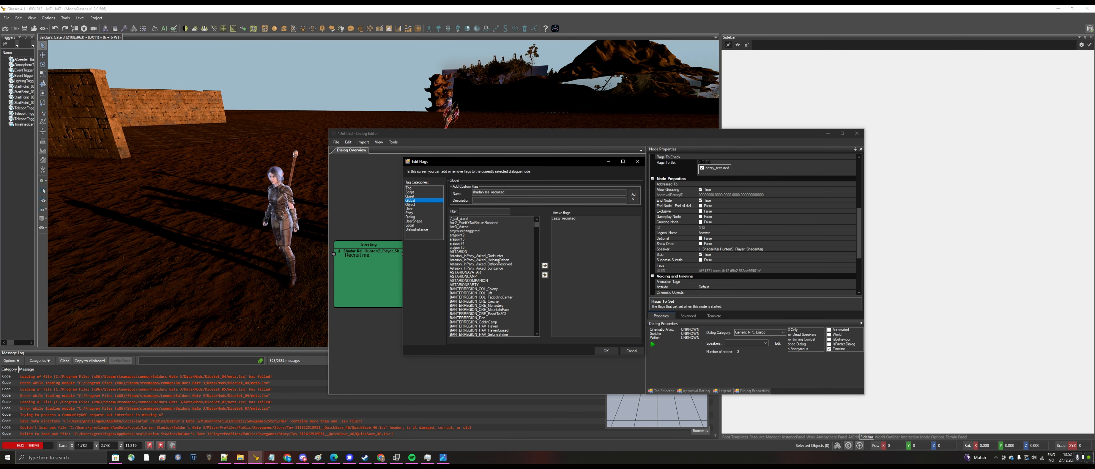
click(478, 200)
text(You)
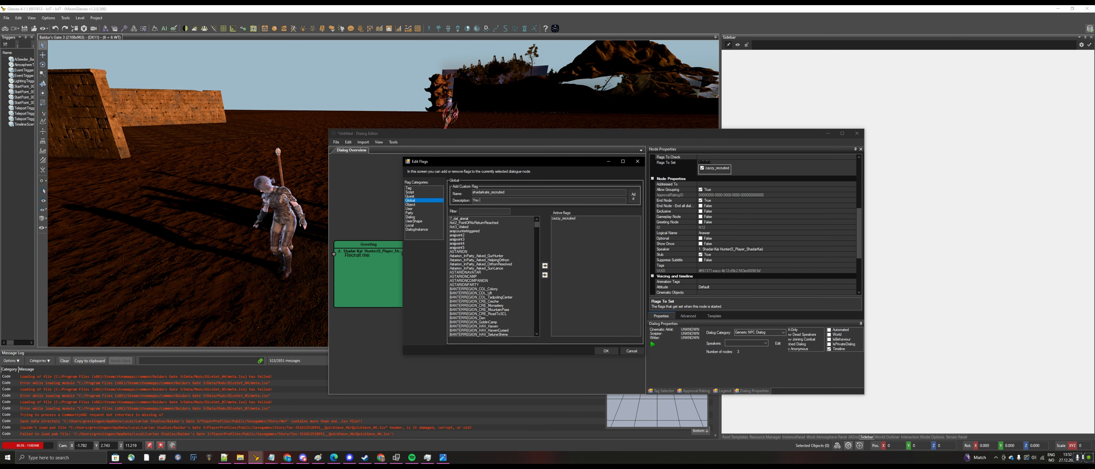
text( recruited a Shadar)
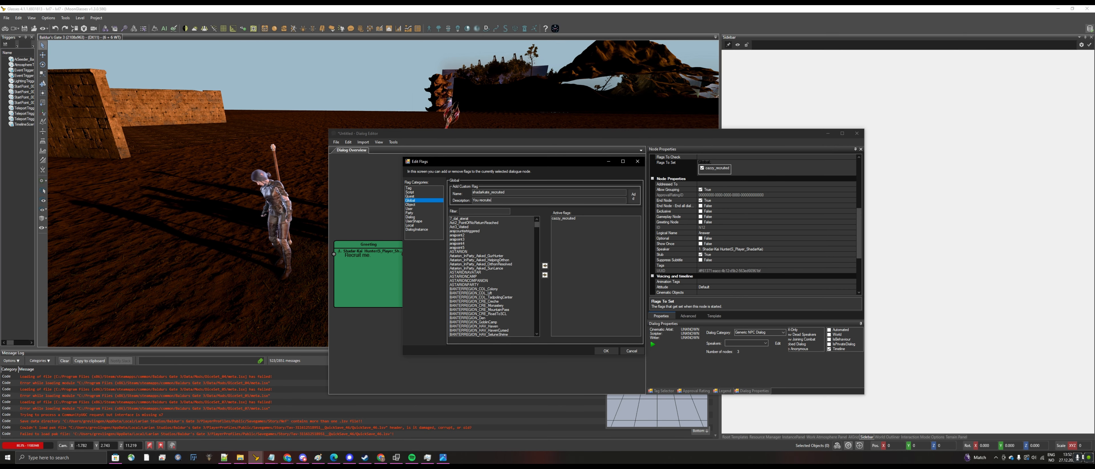
text( Kai)
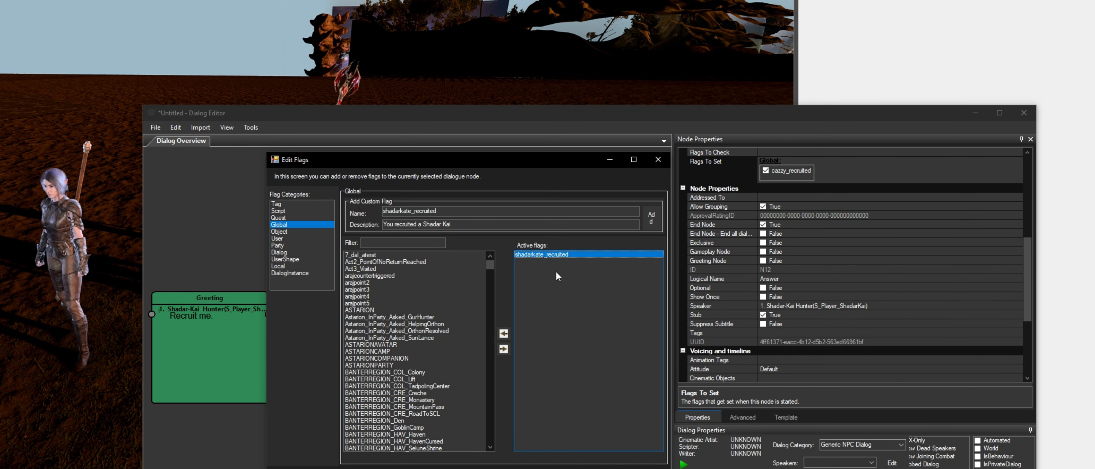
click(617, 468)
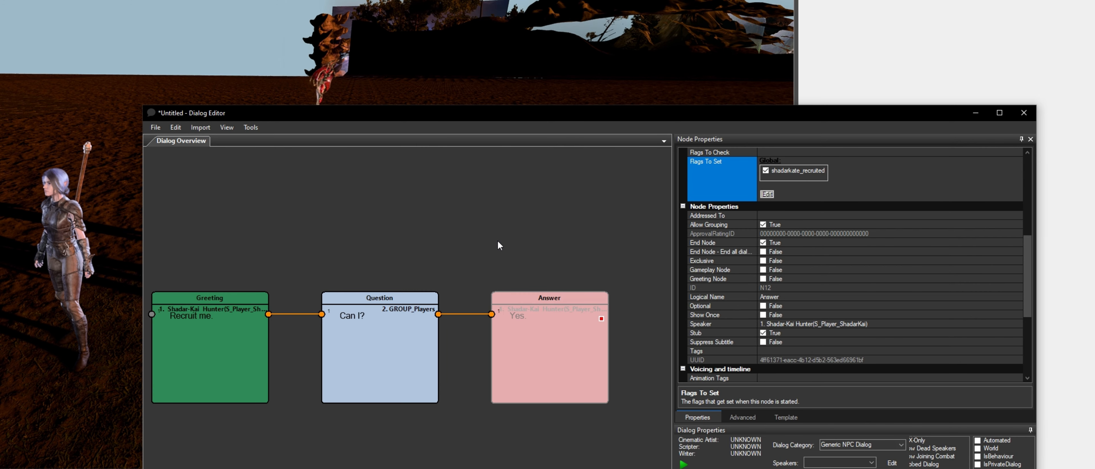
- Save the dialog as shadarkai_recruitment in the mod's Story Dialogs folder
click(156, 127)
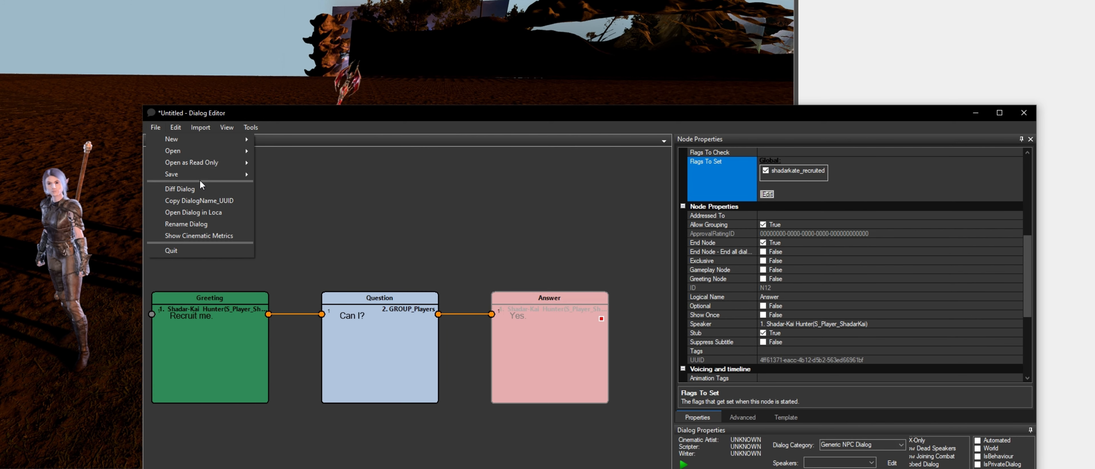
mouse_move(199, 172)
click(290, 172)
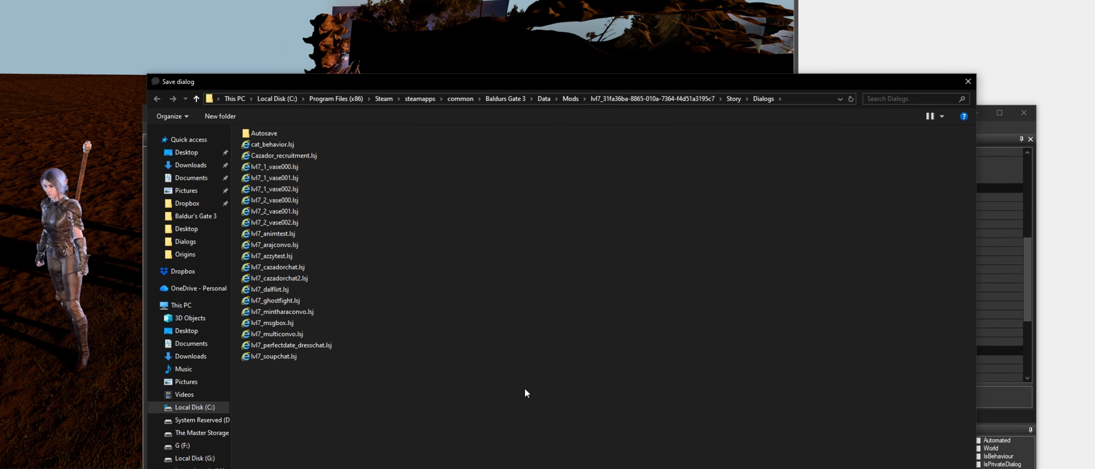
key(Return)
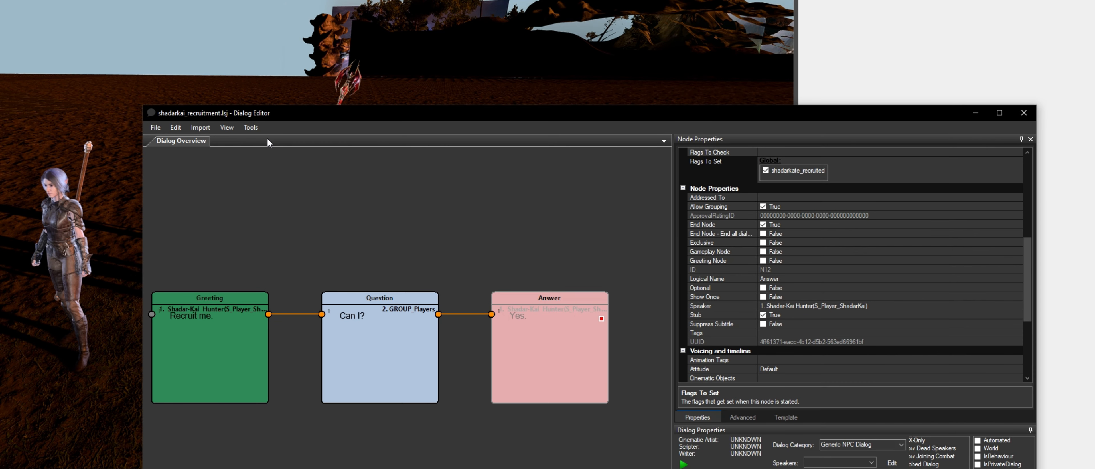
- Generate a timeline for the shadarkai_recruitment dialog, keeping the wizard's default parameters
click(252, 128)
mouse_move(317, 312)
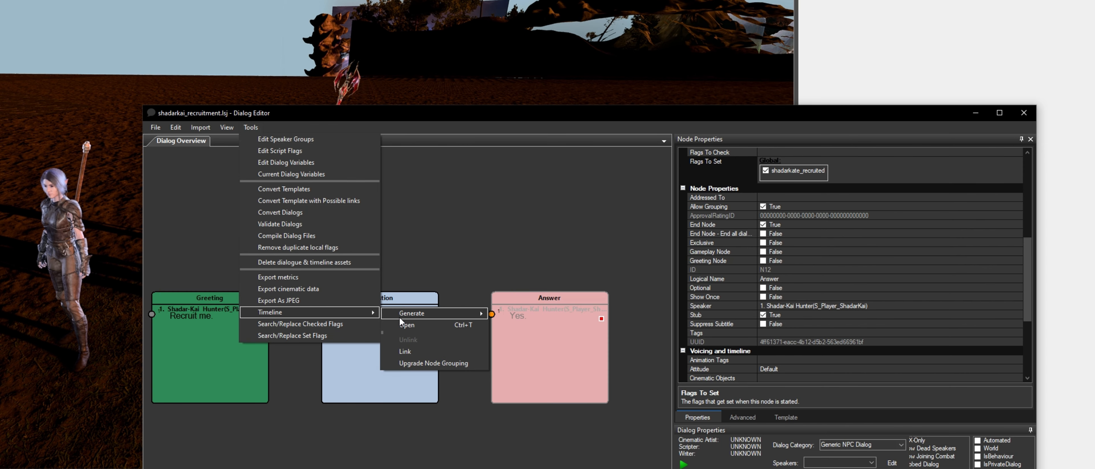
mouse_move(425, 314)
click(546, 349)
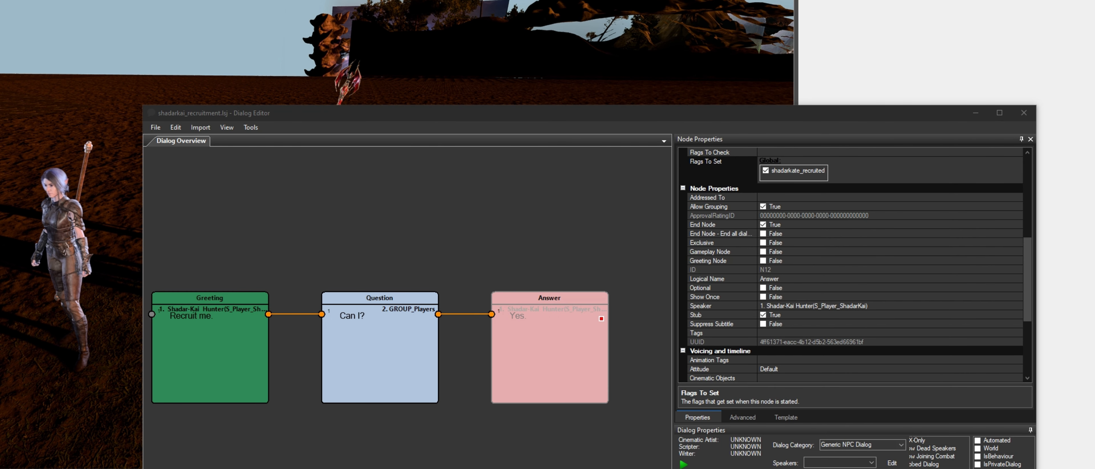
click(451, 249)
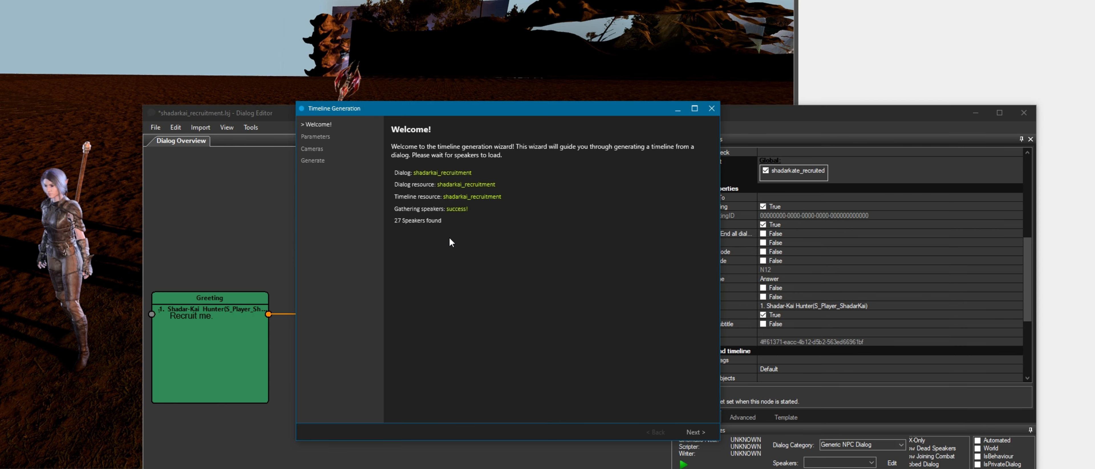
click(703, 433)
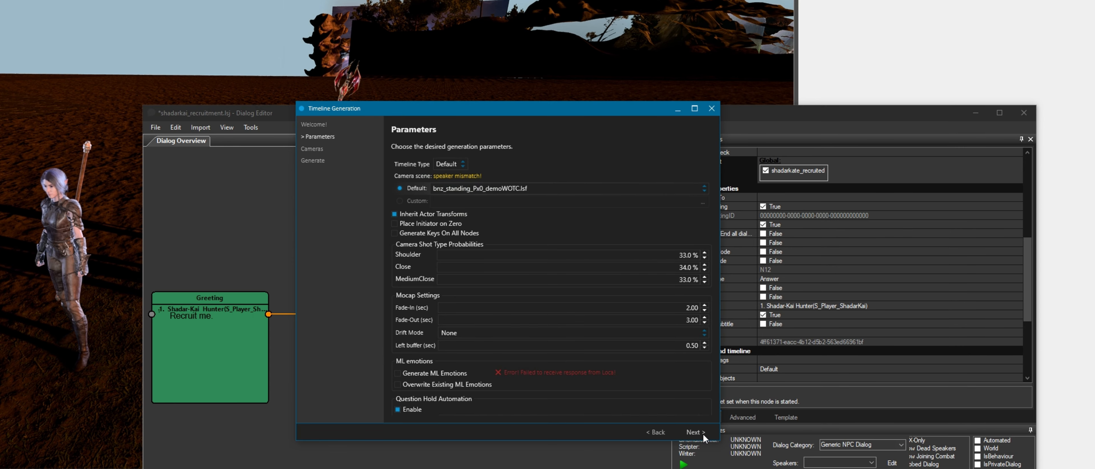
click(703, 433)
click(703, 433)
click(696, 432)
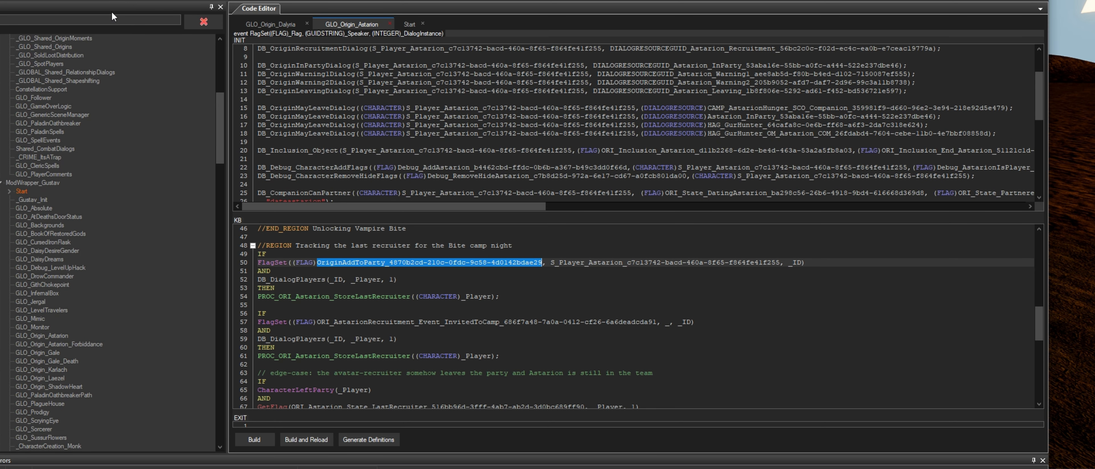
- In the story script editor, open lvl7_companion_cazador and select the whole cazzy_recruited rule, from its IF through the MakePlayer call
drag(222, 120, 248, 303)
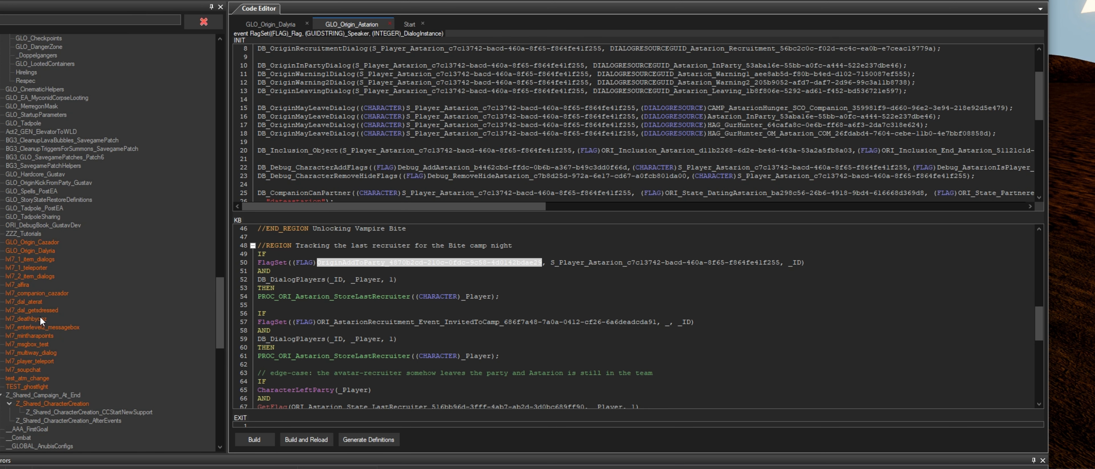
click(49, 292)
double_click(49, 292)
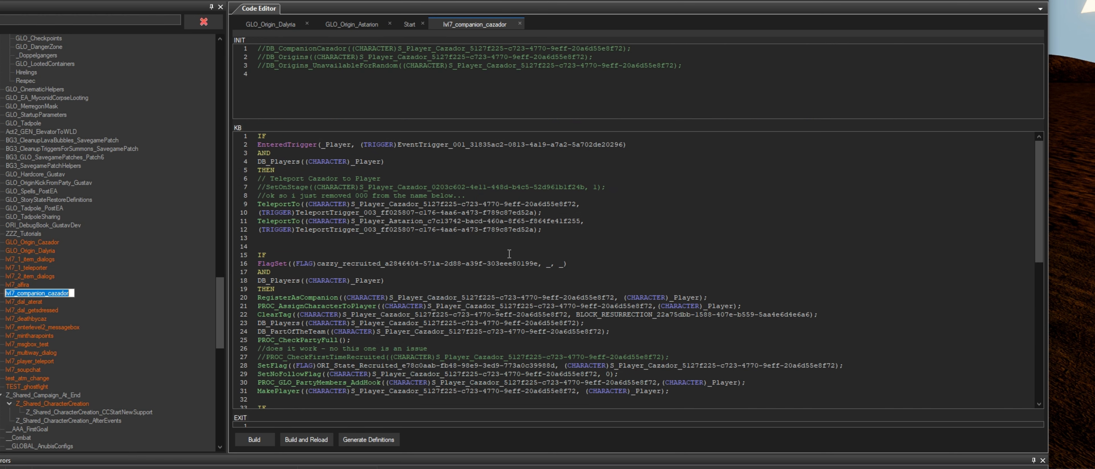
scroll(509, 253, down, 5)
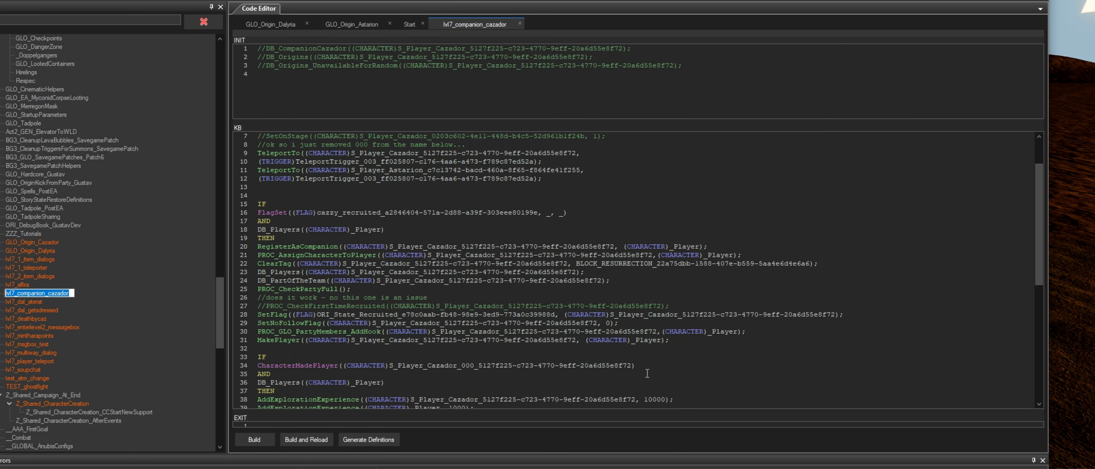
scroll(675, 331, up, 2)
drag(692, 315, 254, 174)
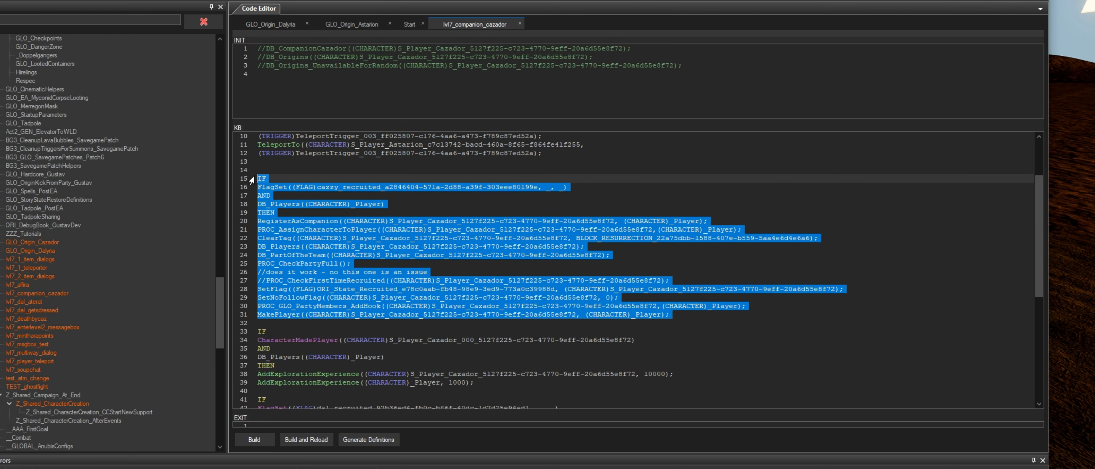
- Start a new script in the lvl7 mod and enter a name beginning with lvl7_compan
click(5, 0)
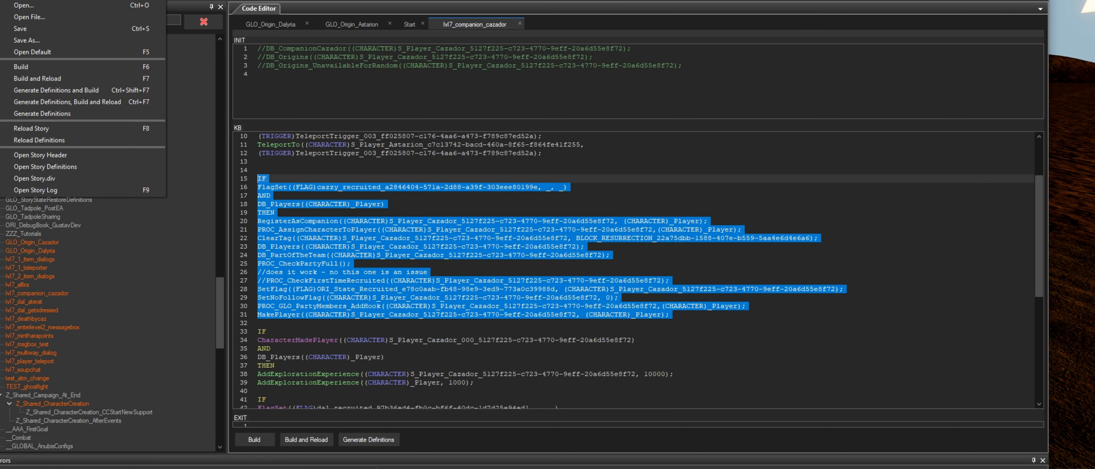
click(12, 1)
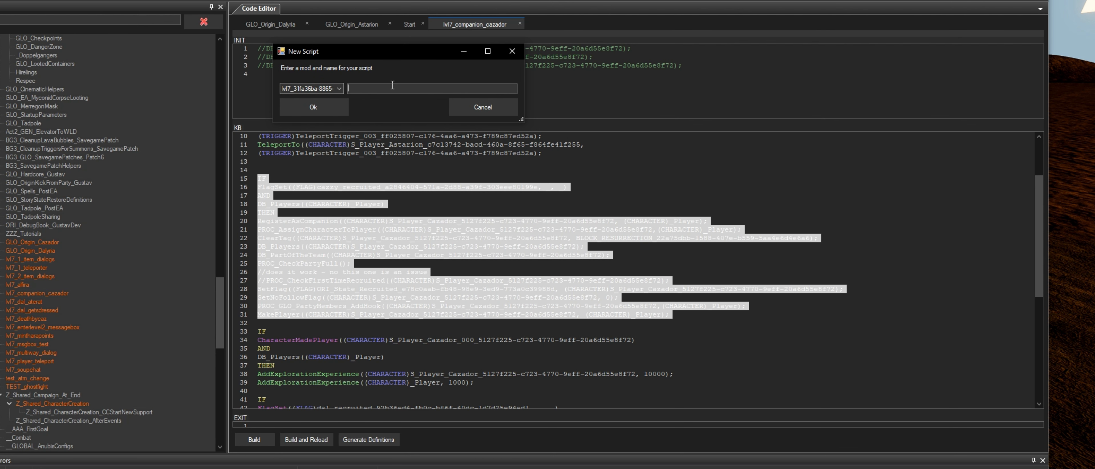
text(lvl7_compan)
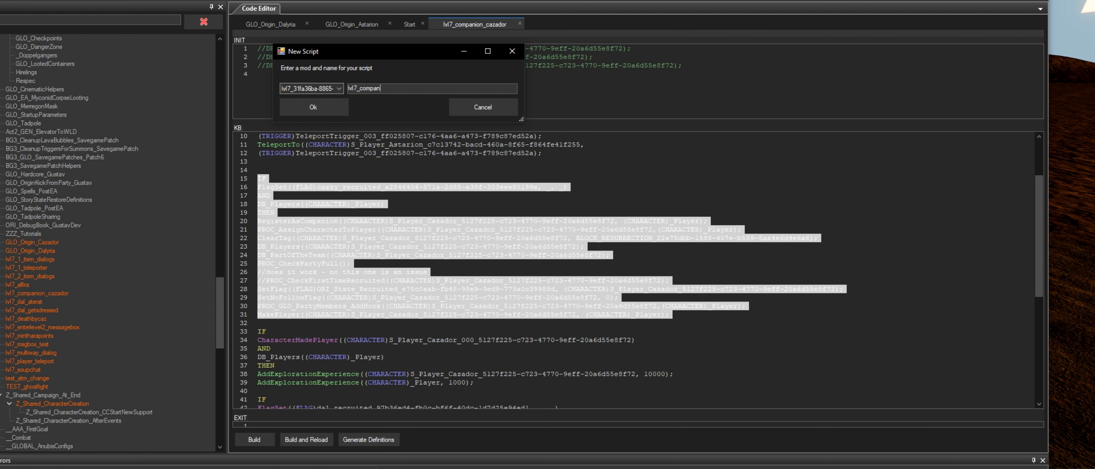